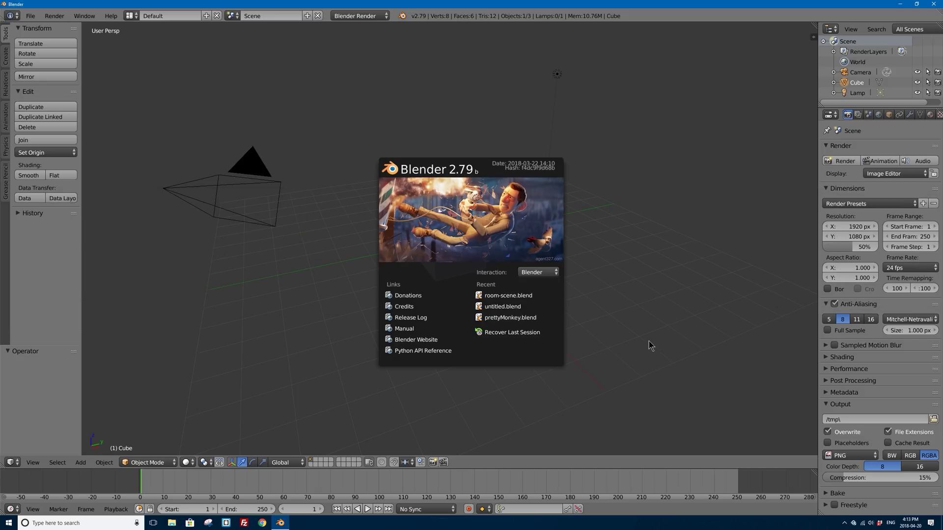
- Dismiss the splash screen and delete the default cube from the scene
left_click(503, 211)
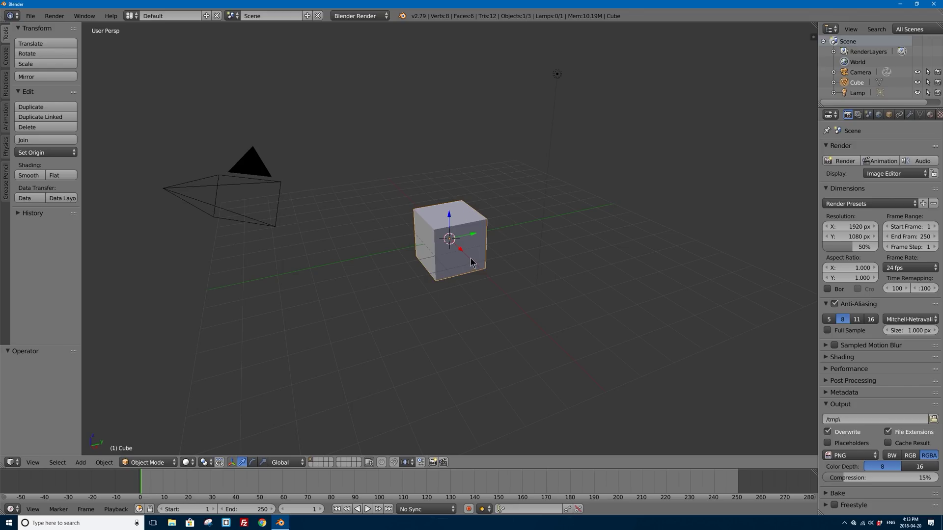
key("x")
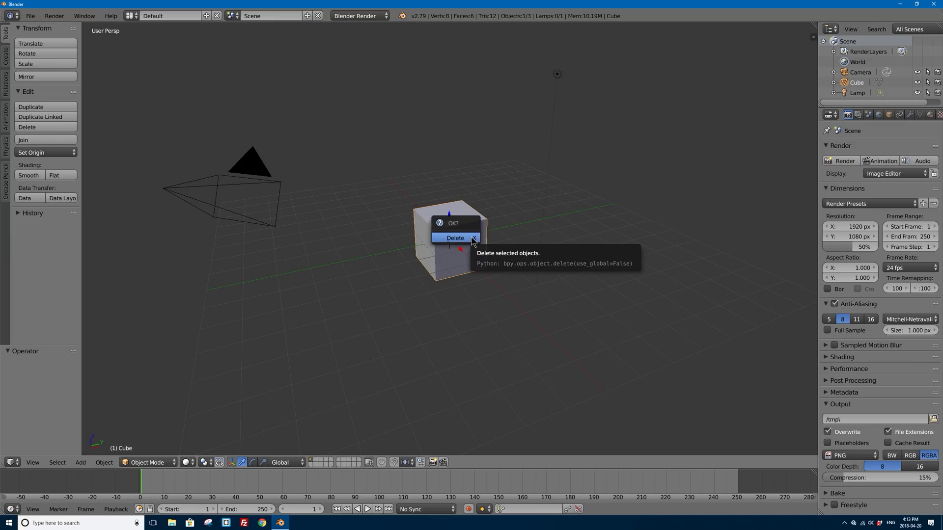
left_click(466, 240)
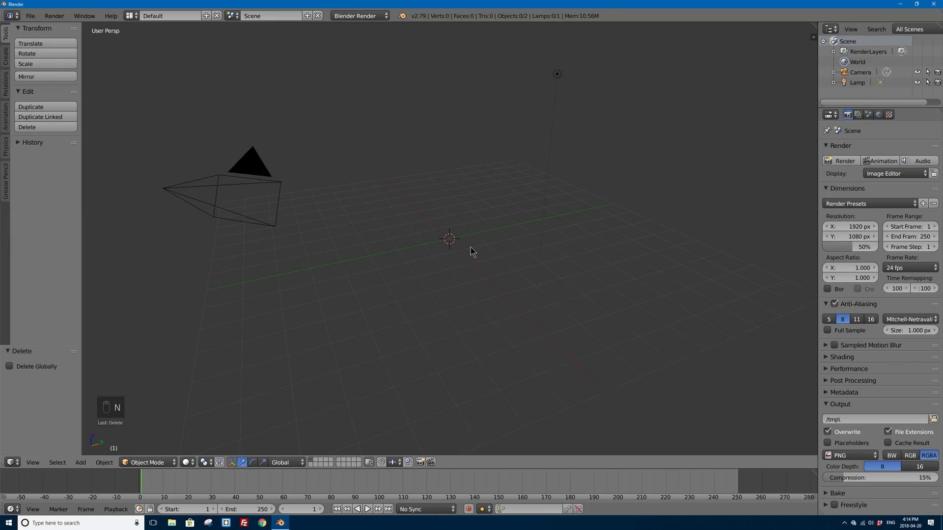
- Add a plane mesh at the origin and scale it up by about 8.5 as a floor
key("shift+a")
mouse_move(526, 255)
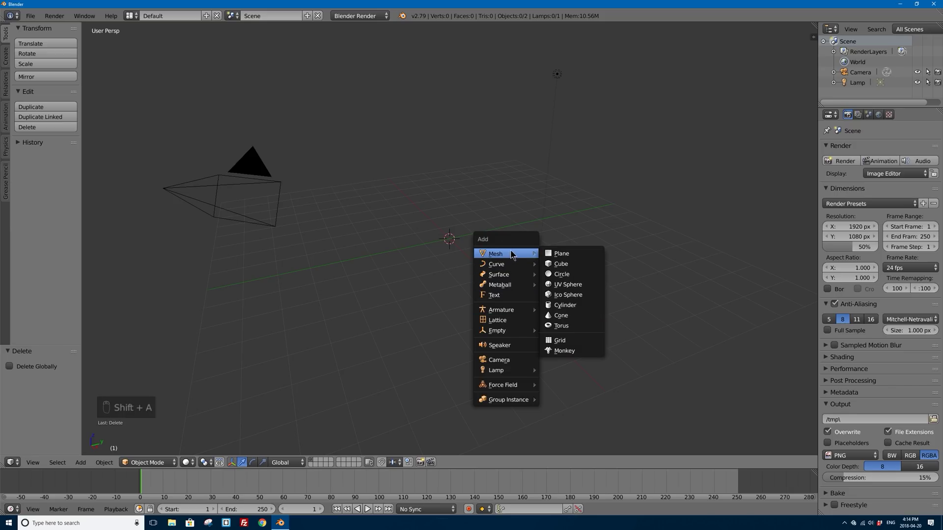
left_click(563, 256)
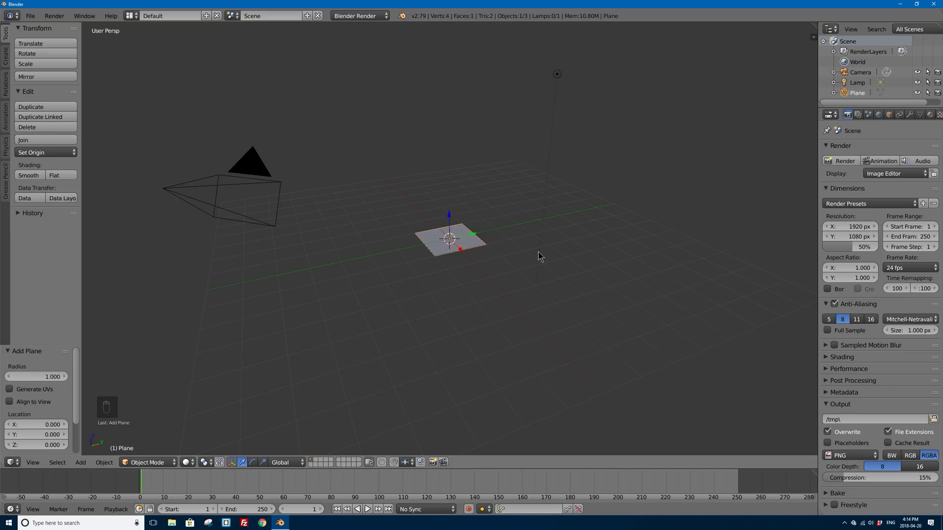
key("s")
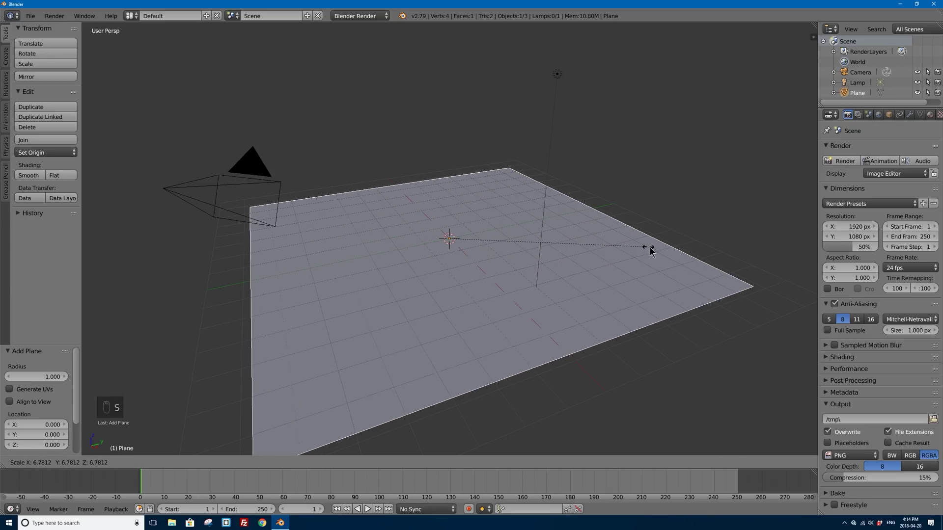
left_click(700, 244)
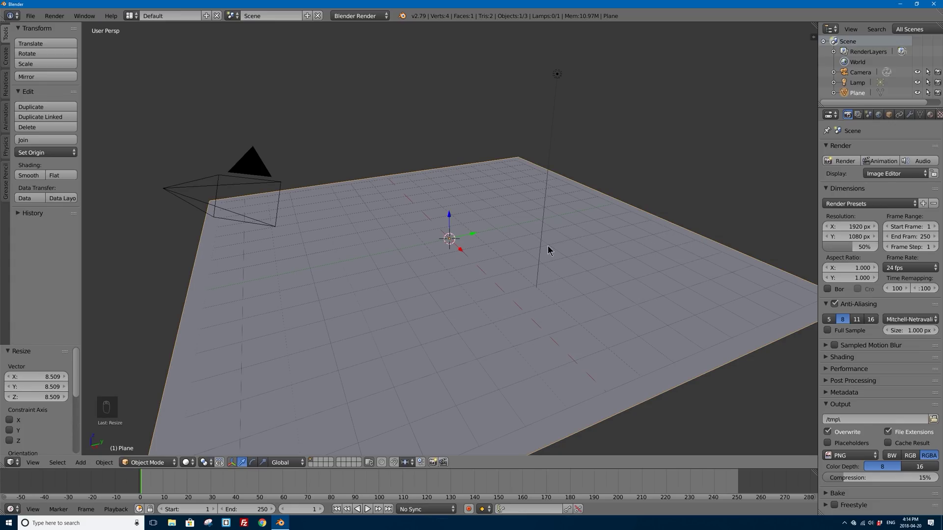
- Add a monkey mesh and raise it about 1.57 units along the Z axis above the plane
key("shift+a")
mouse_move(589, 236)
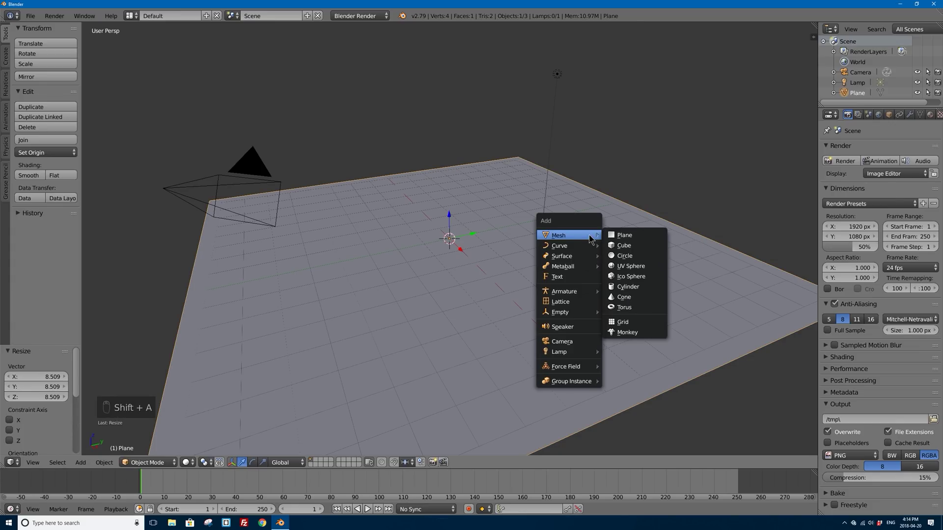
left_click(636, 333)
middle_click_drag(642, 336, 442, 210)
key("g")
key("z")
left_click(478, 187)
- Apply smooth shading to the monkey head
scroll(477, 186, "up", 3)
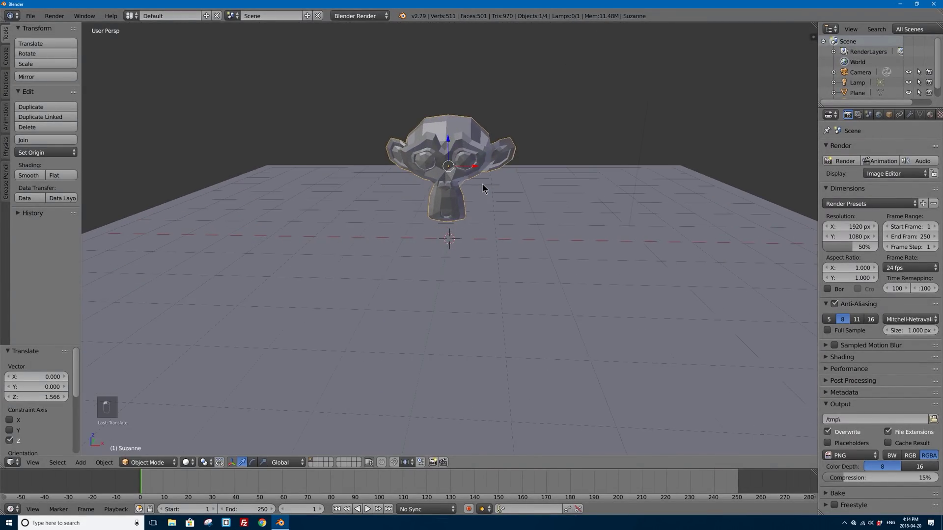
middle_click_drag(477, 181, 487, 223, "shift")
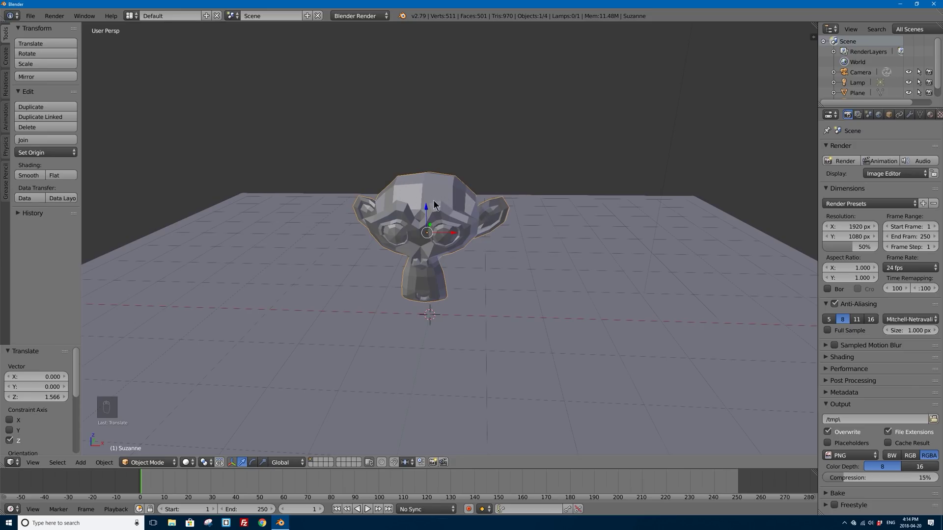
middle_click_drag(438, 204, 465, 195)
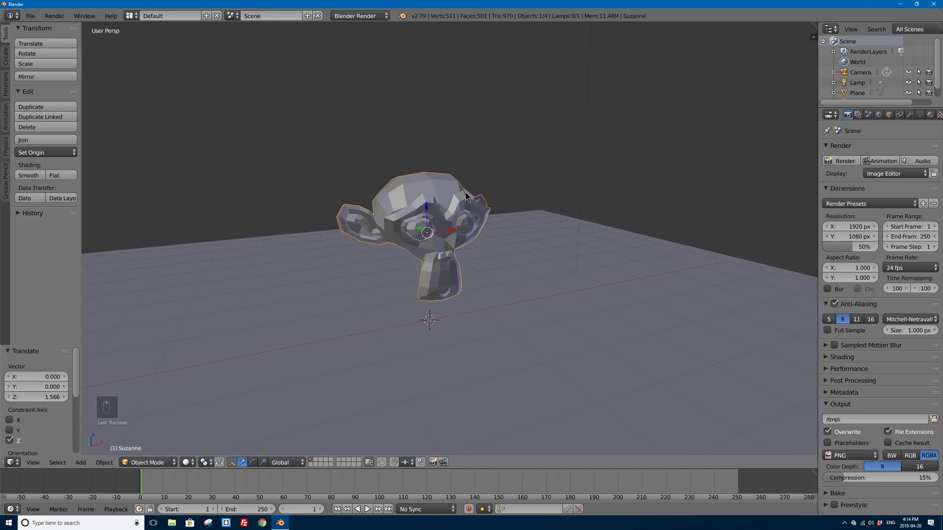
left_click_drag(81, 92, 3, 87)
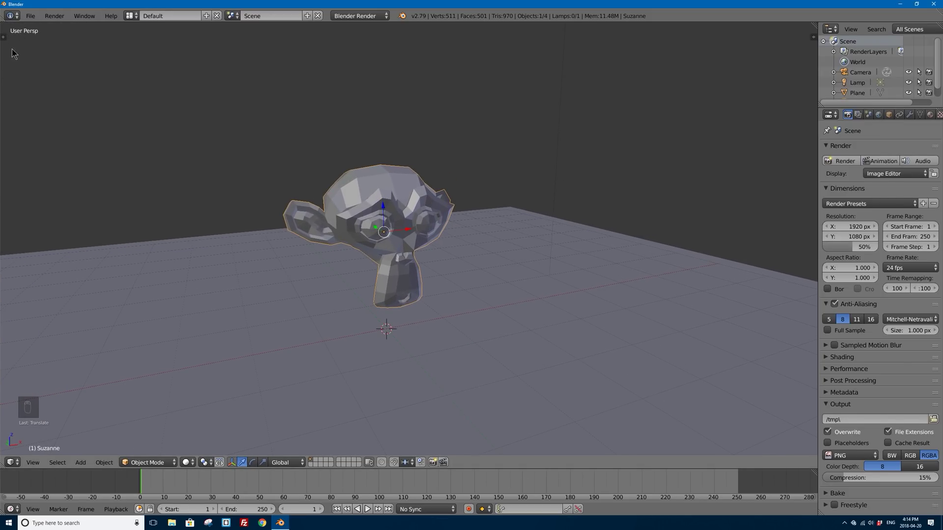
key("t")
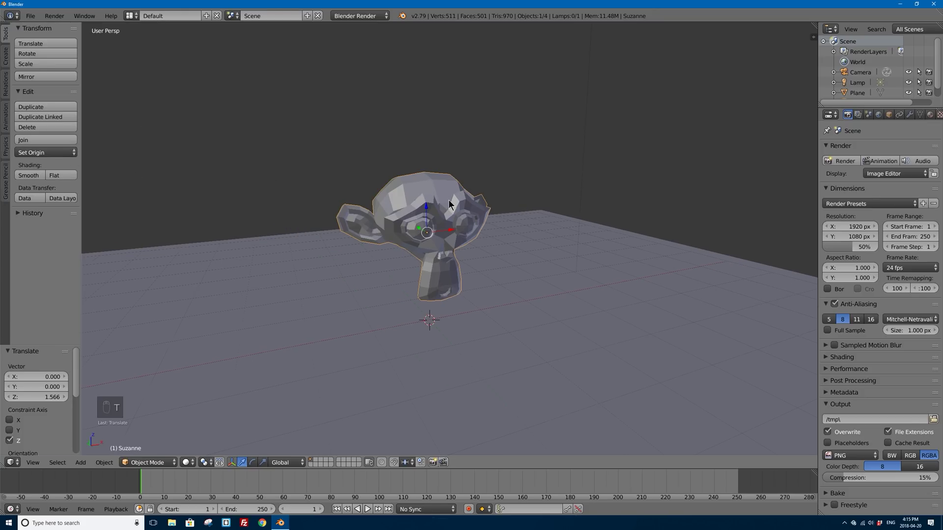
left_click(33, 175)
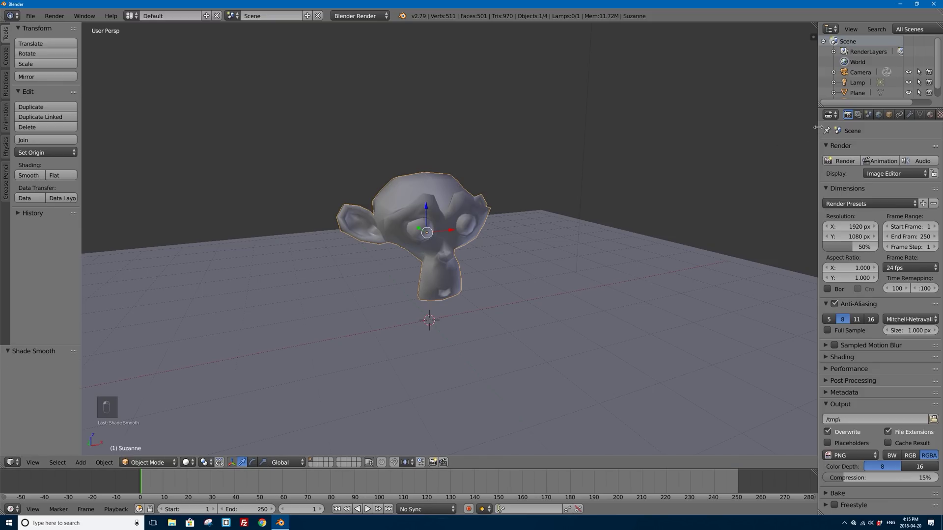
- Add a Subdivision Surface modifier to the monkey with 2 view subdivisions
left_click_drag(818, 131, 777, 132)
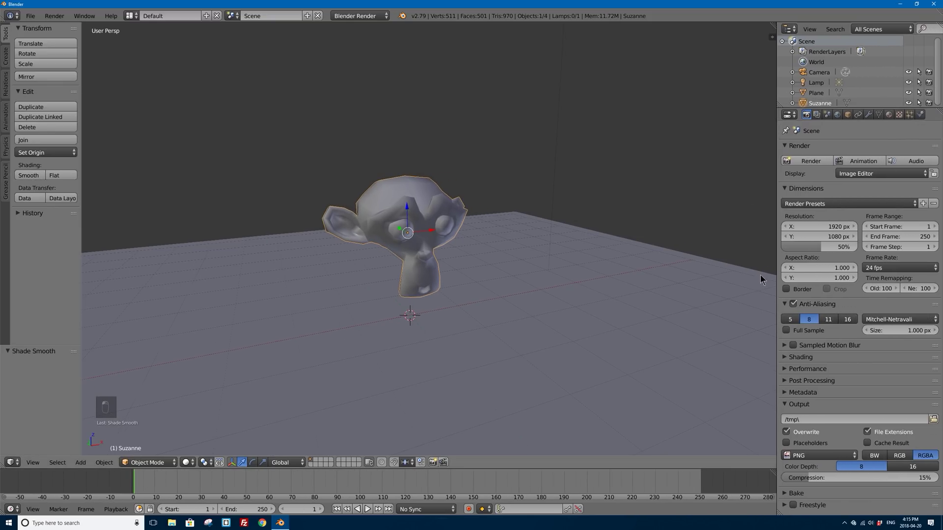
left_click(869, 115)
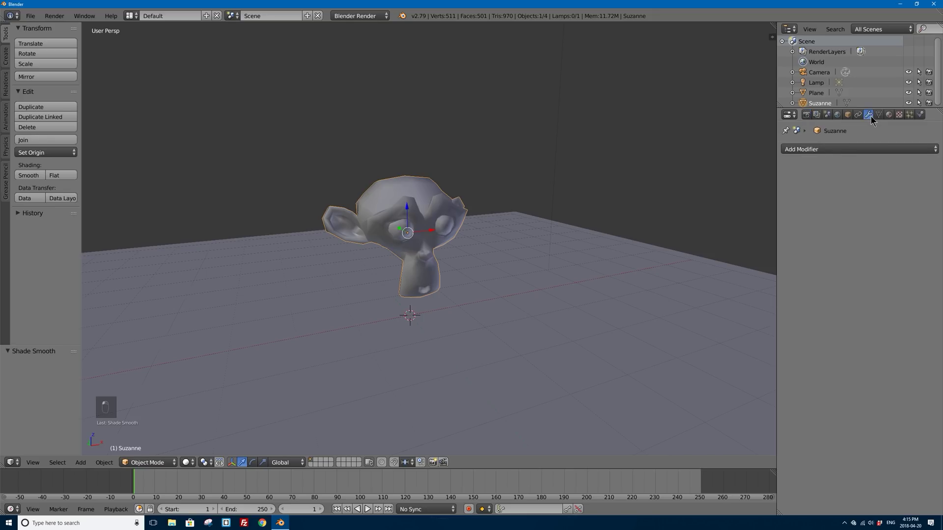
left_click(830, 147)
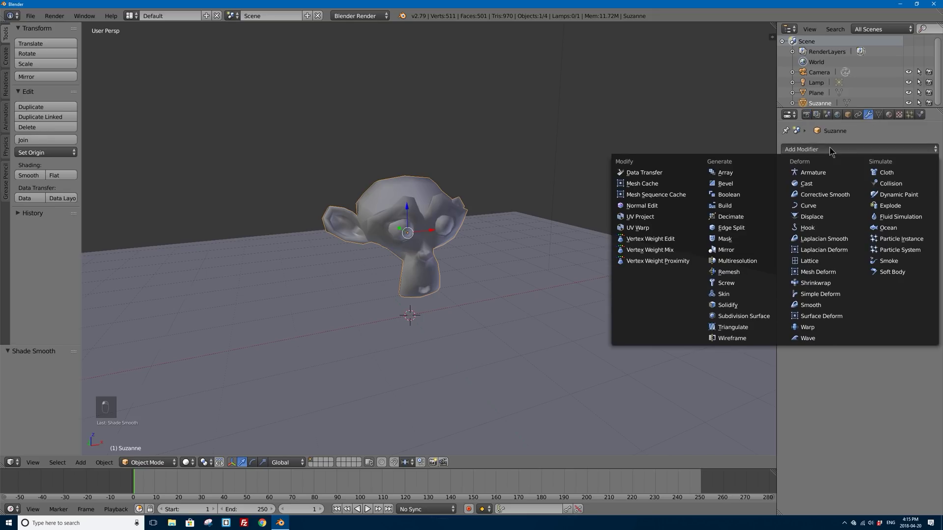
left_click(771, 315)
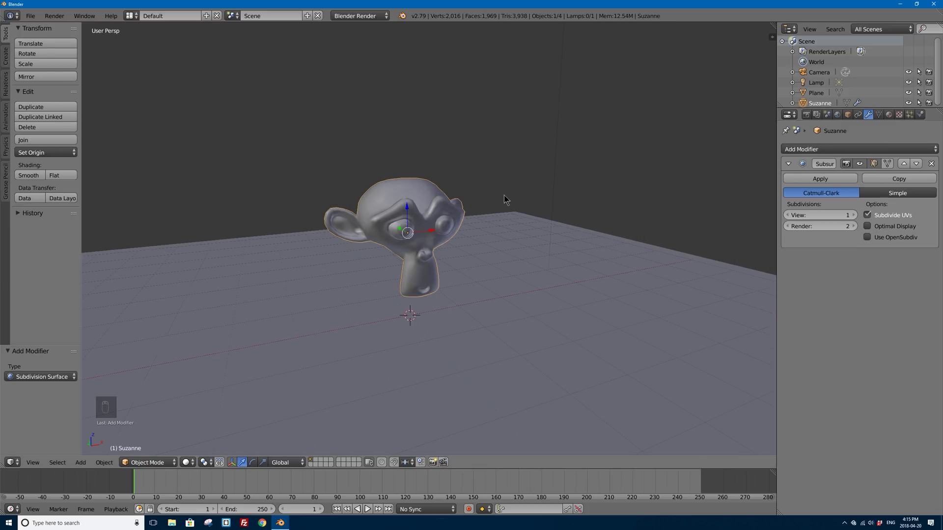
left_click(854, 216)
- Switch the render engine to Cycles Render
mouse_move(591, 203)
middle_mouse_down()
mouse_move(516, 200)
mouse_move(621, 206)
mouse_move(575, 205)
middle_mouse_up()
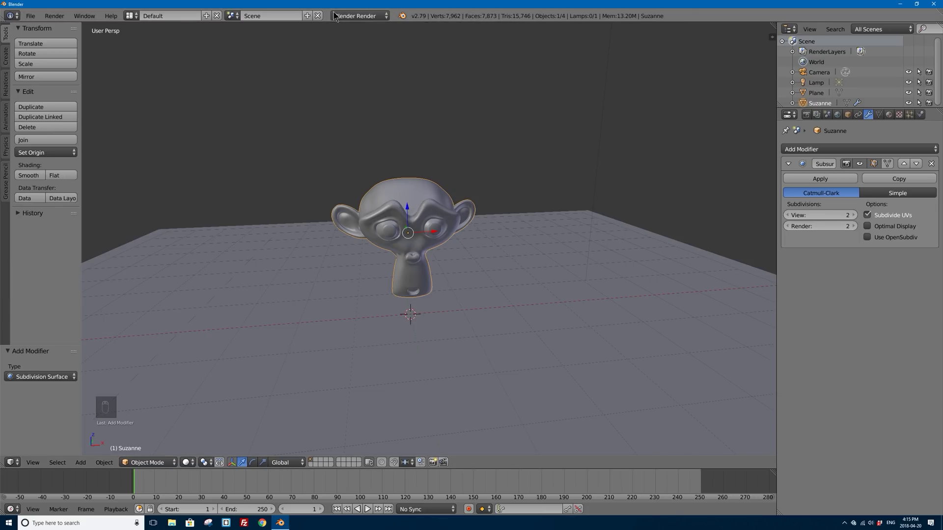
left_click(373, 19)
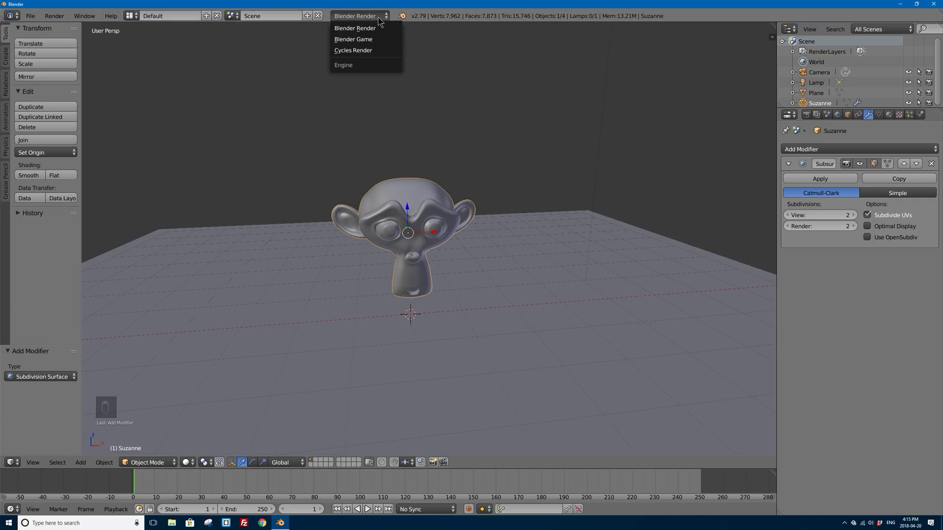
left_click(350, 51)
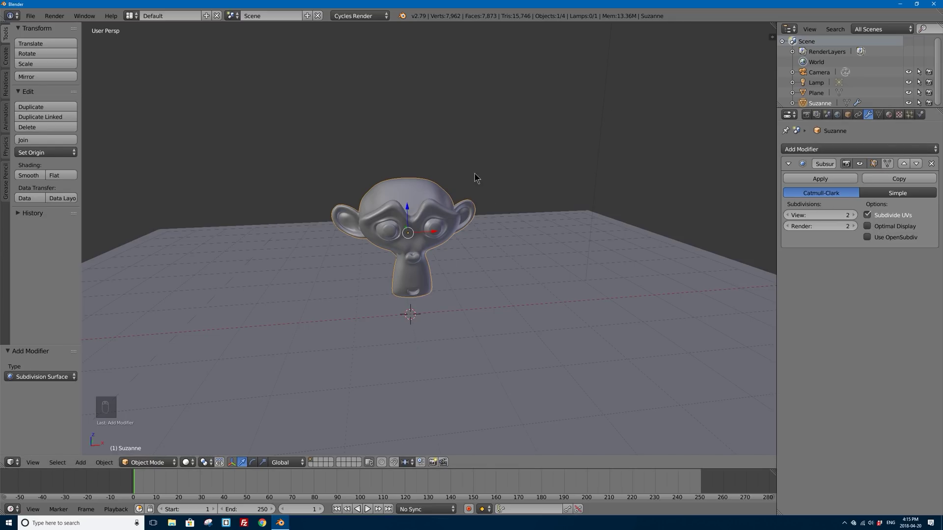
- Create a new material for the monkey and set its surface shader to Principled BSDF
left_click(889, 114)
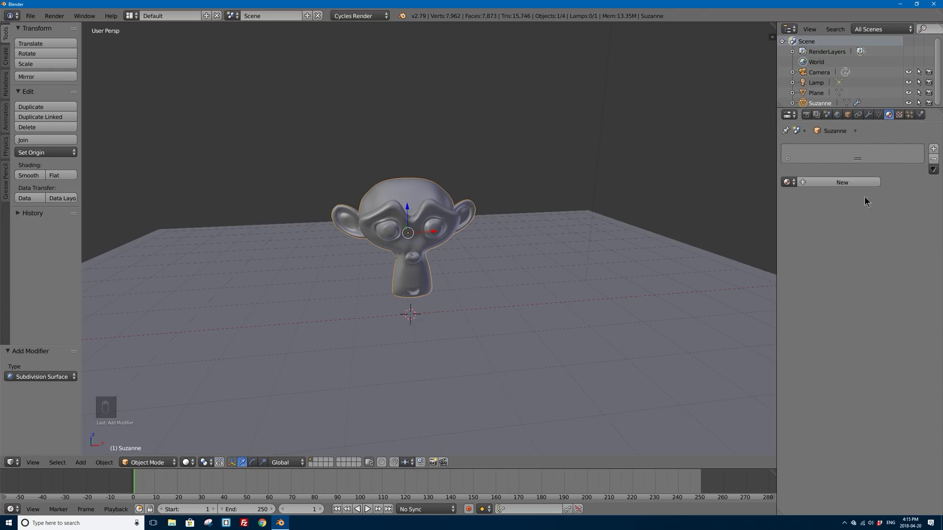
left_click(856, 182)
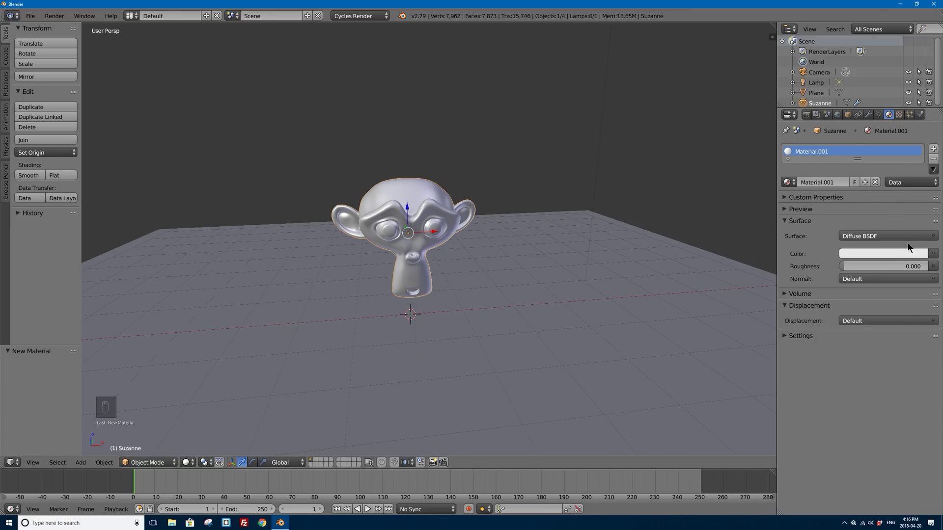
left_click(864, 236)
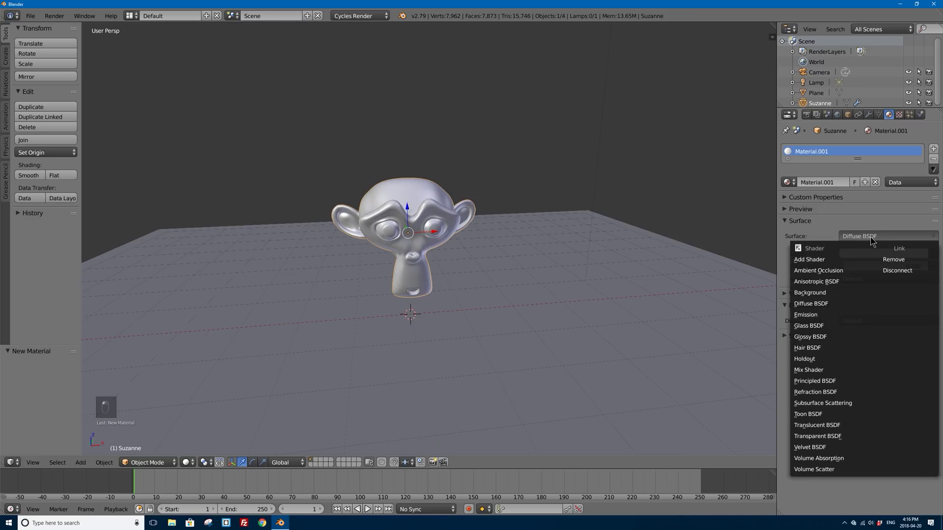
left_click(817, 382)
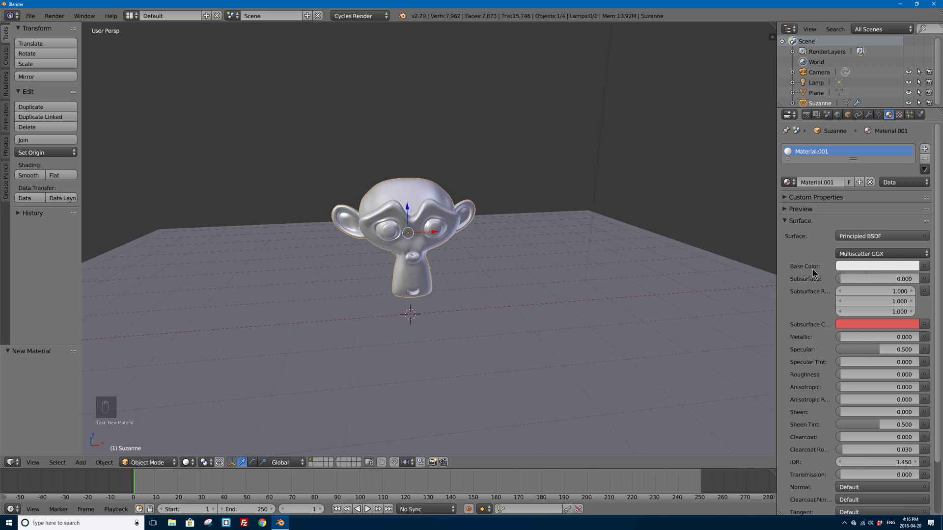
- Set the monkey material's base color to lime green and display the viewport in Material shading
left_click(860, 268)
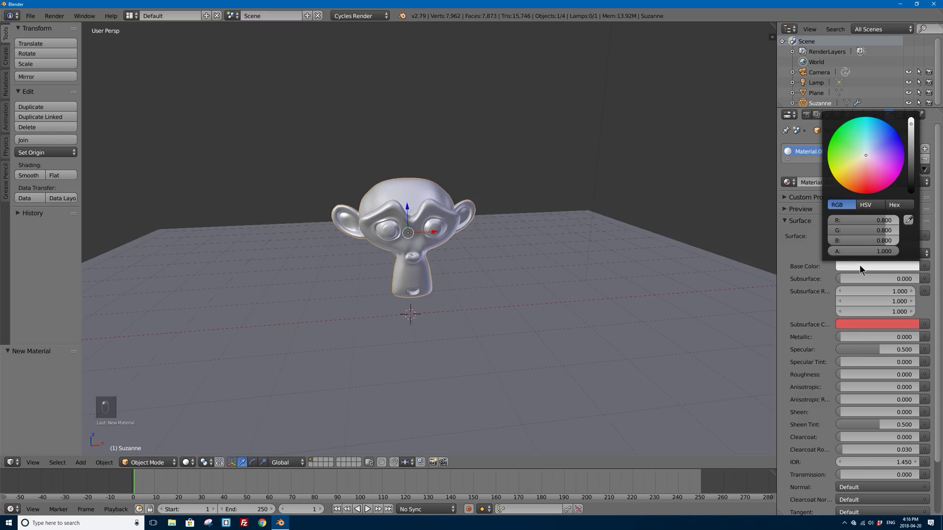
left_click_drag(864, 155, 829, 164)
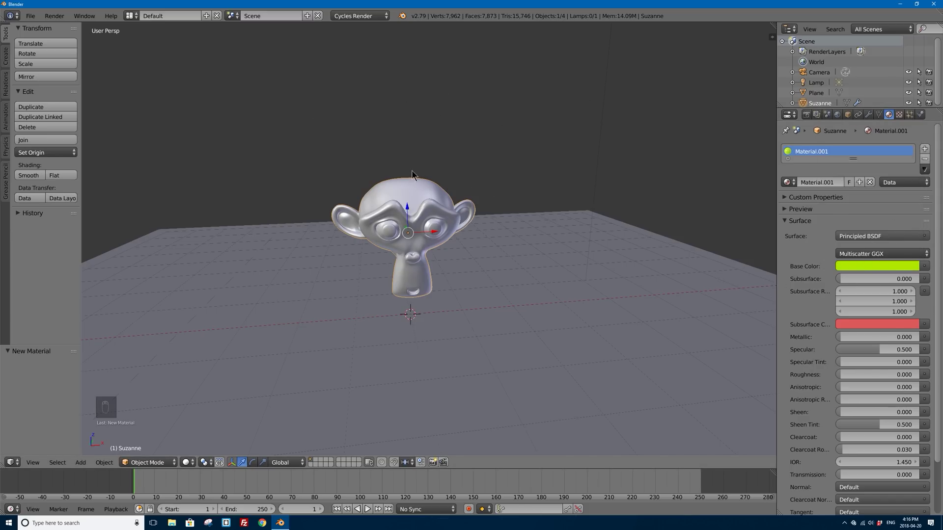
left_click(187, 463)
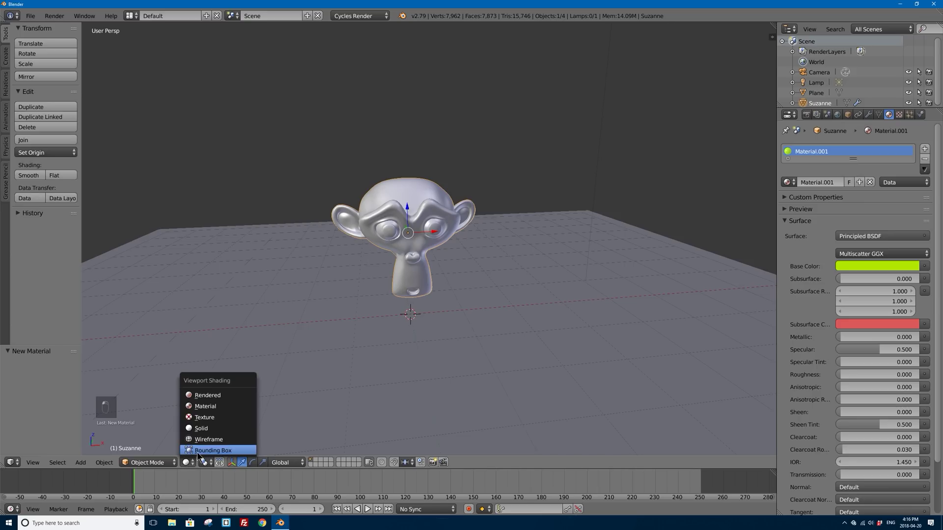
left_click(205, 407)
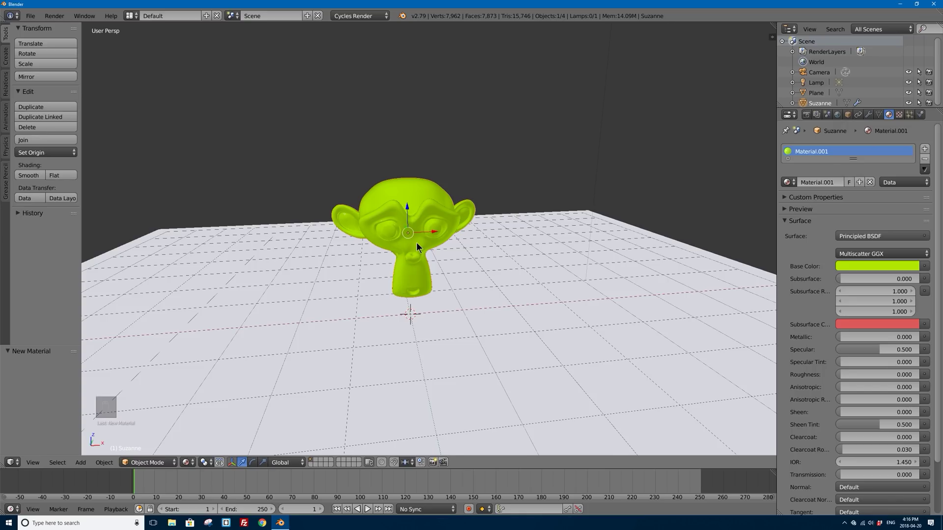
- Change the existing lamp to a Spot lamp and narrow its spot shape size to 24.7°
scroll(429, 272, "down", 5)
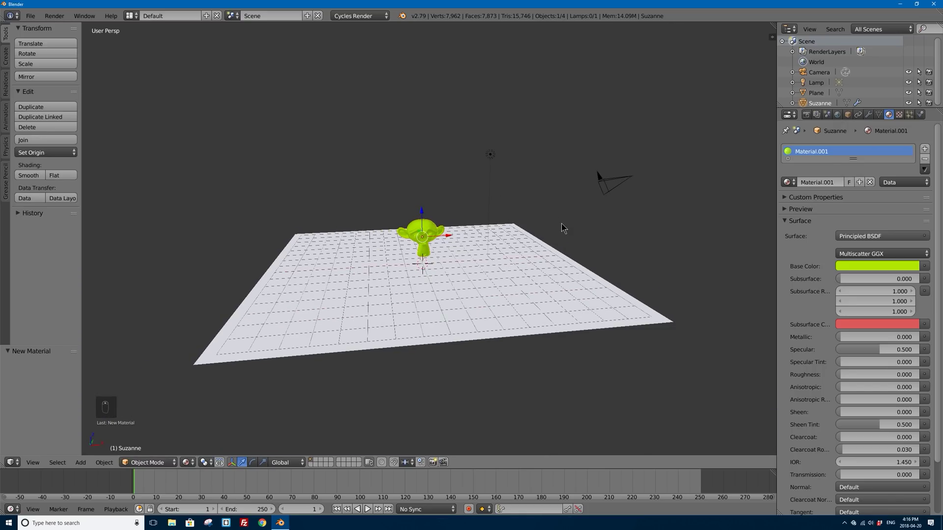
right_click(490, 154)
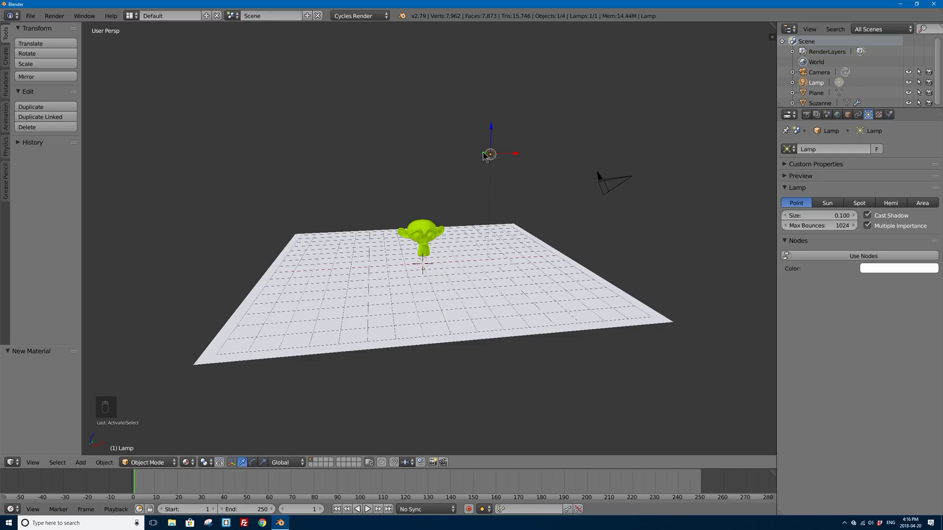
middle_click_drag(500, 155, 492, 151)
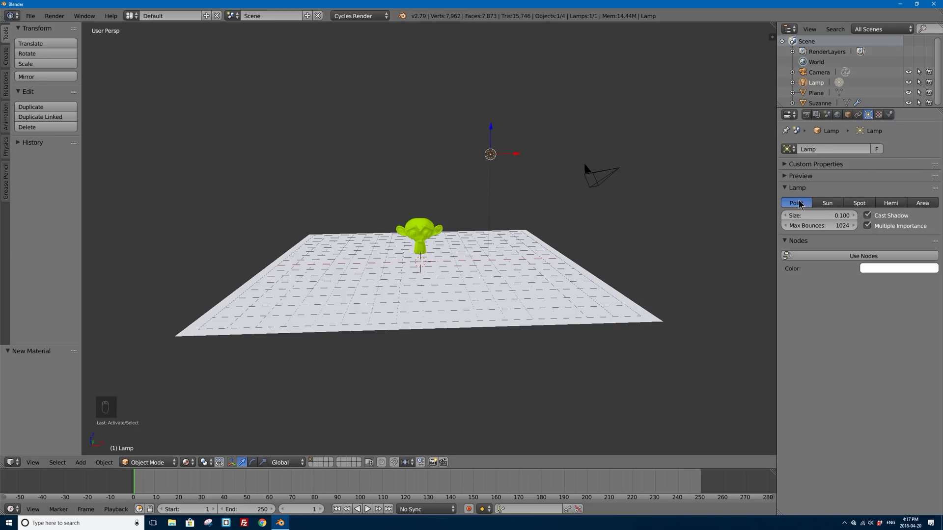
left_click(859, 202)
middle_click_drag(495, 188, 492, 189)
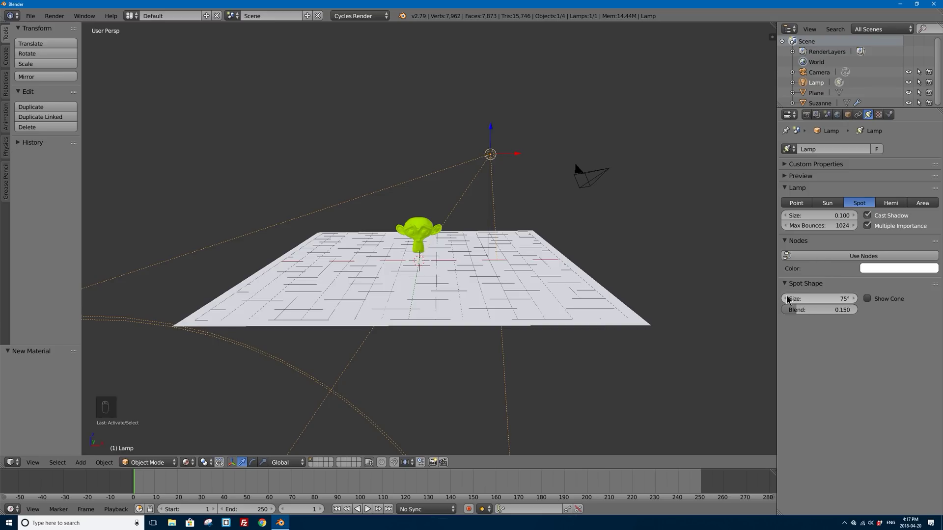
left_click_drag(844, 302, 810, 303)
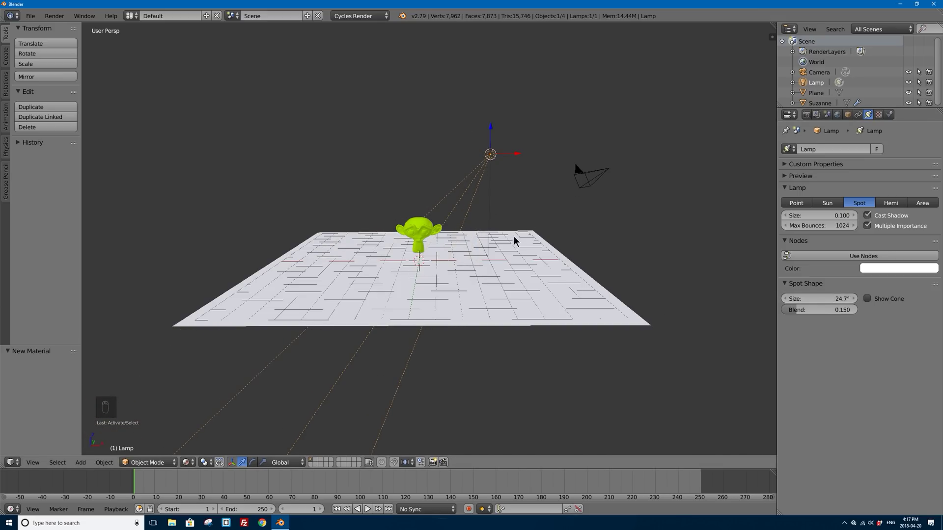
- Move the spot lamp higher and farther from the monkey and narrow its spot shape size to 15.9°
key("g")
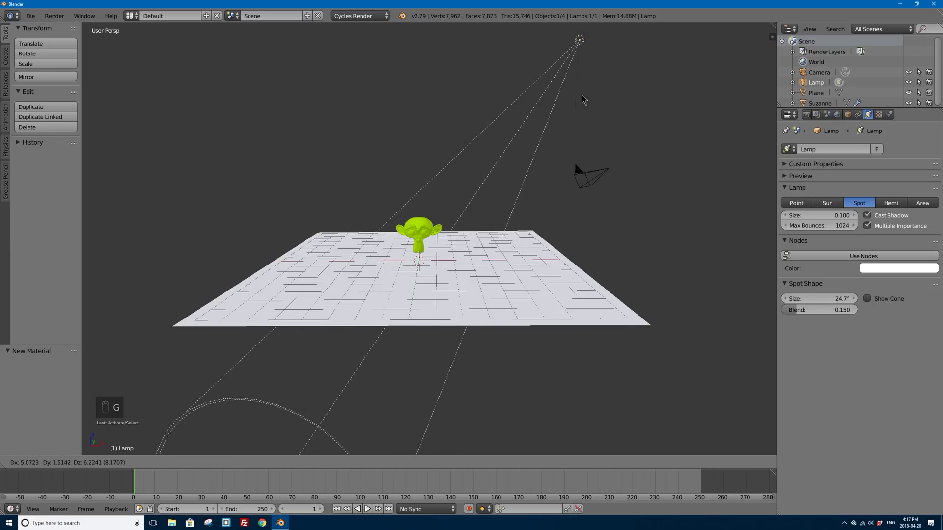
left_click(587, 93)
left_click_drag(847, 299, 805, 300)
- Show the spot lamp's cone and trackball-rotate the lamp about 19.5° on both angles to re-aim its beam around the monkey
middle_click_drag(517, 232, 467, 267)
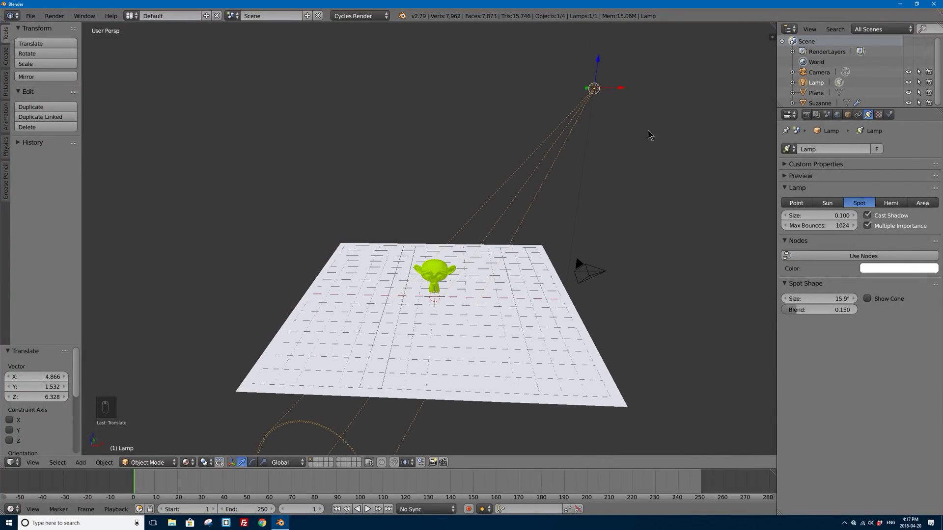
left_click(868, 299)
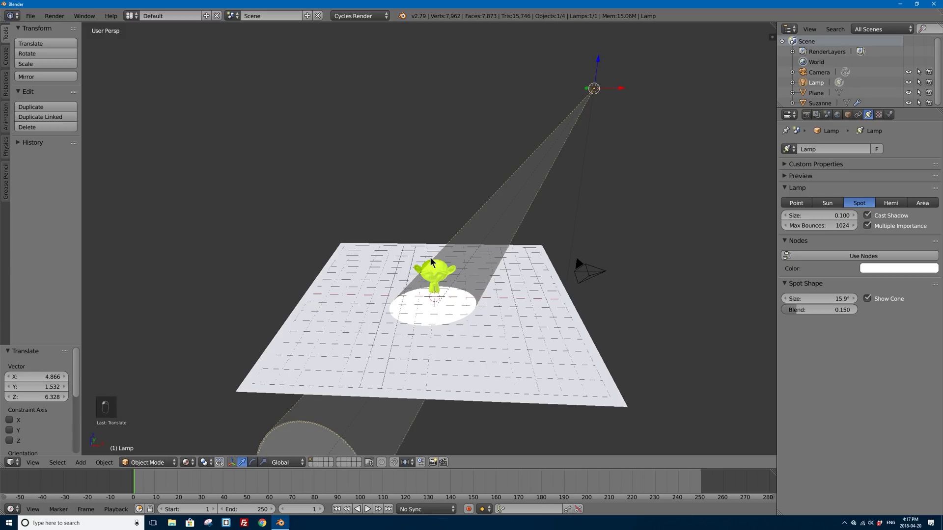
middle_click_drag(459, 230, 452, 221)
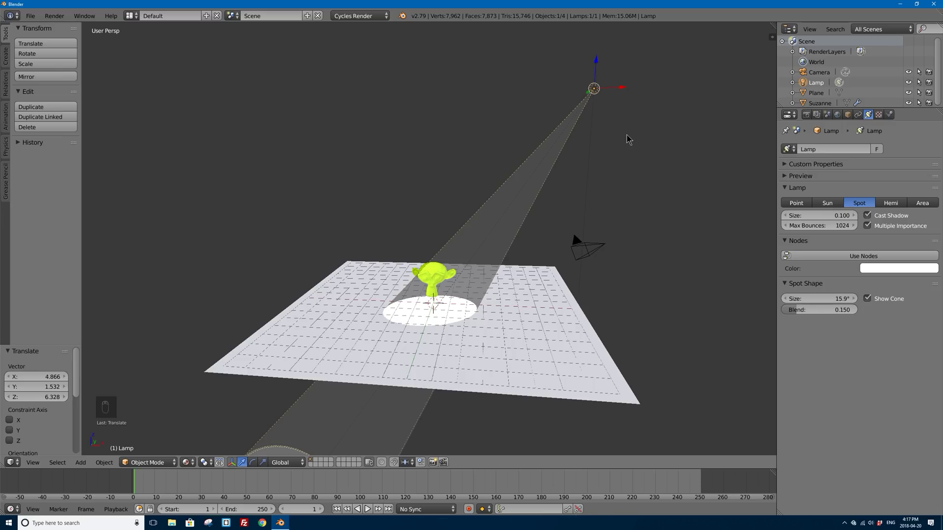
key("r")
key("r")
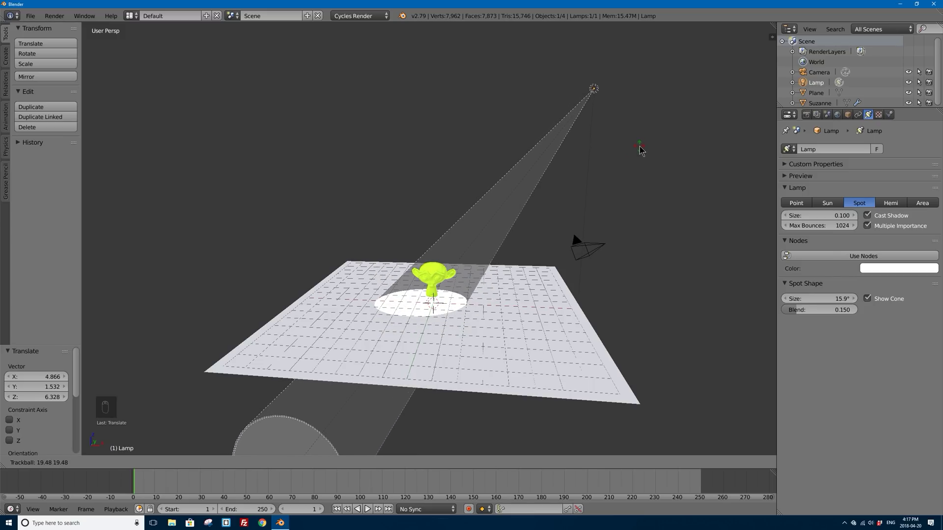
left_click(640, 150)
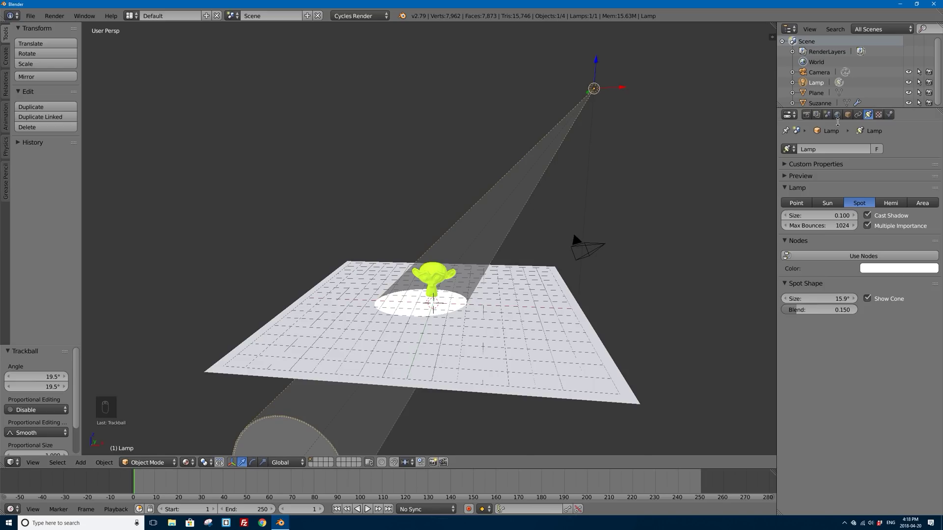
- Bring up the render settings and switch the viewport to look through the scene camera
left_click(807, 115)
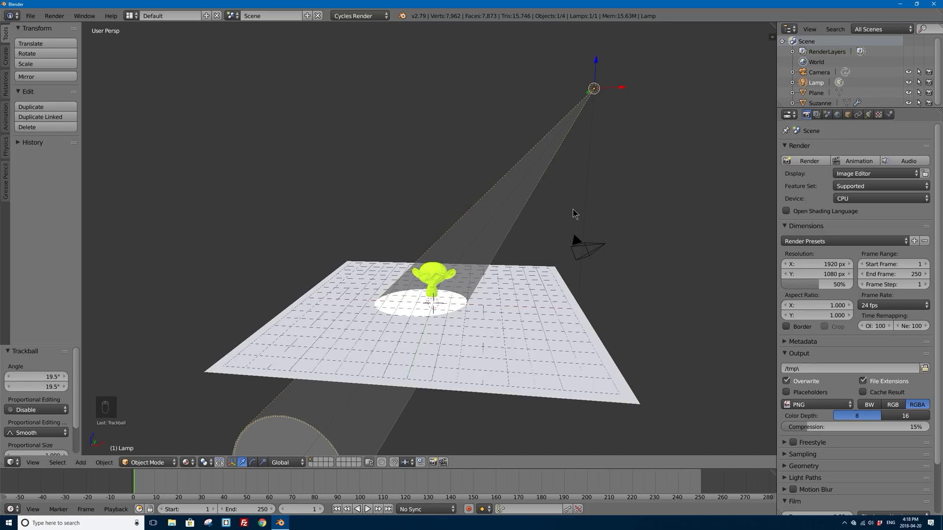
key("KP_0")
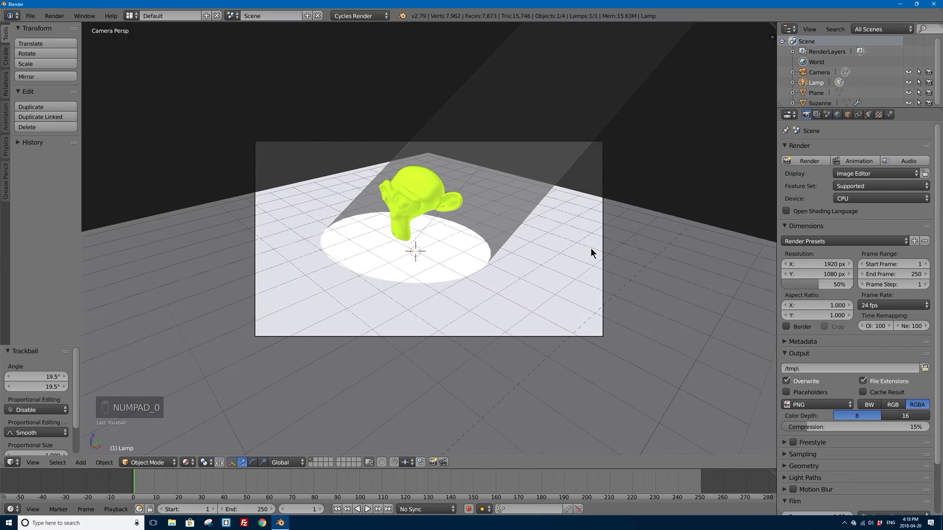
left_click(32, 464)
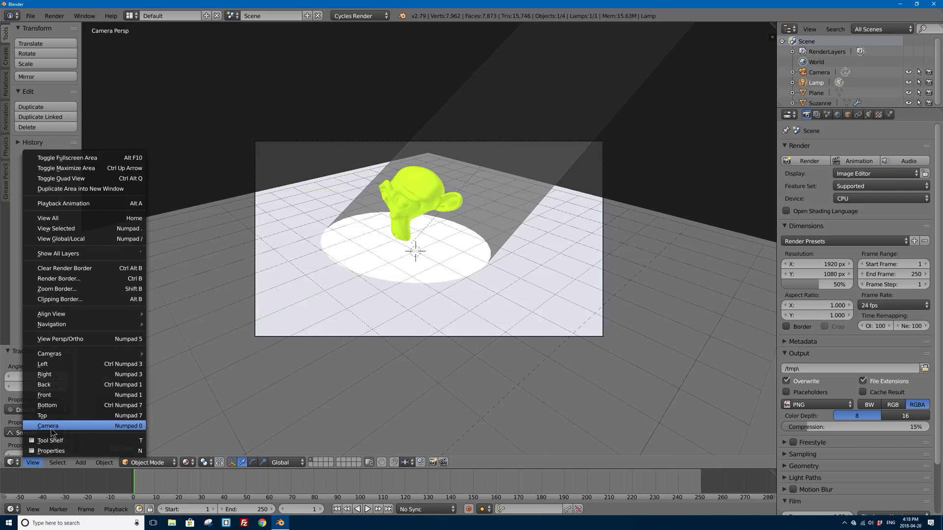
left_click(52, 427)
left_click(33, 463)
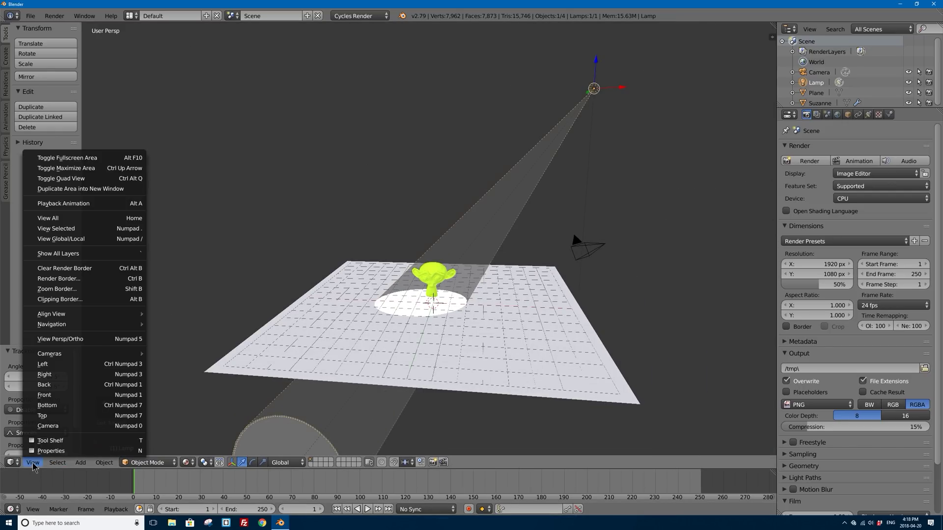
left_click(51, 427)
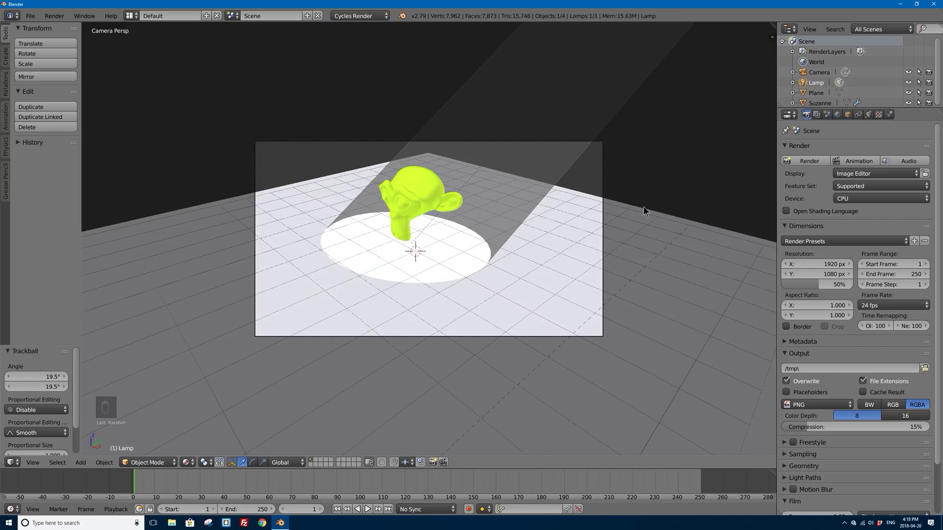
- Lock the camera to the view, orbit it to face the monkey from the front, and select the monkey
key("n")
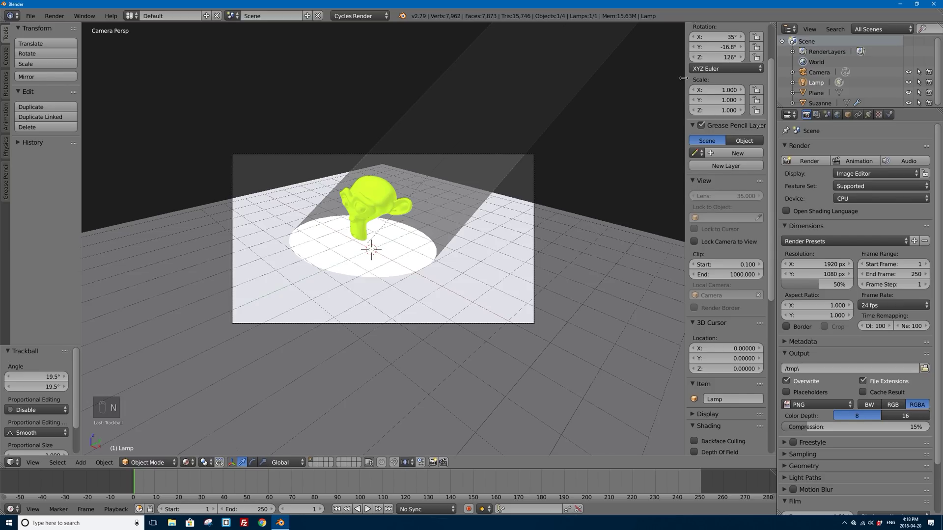
key("n")
key("n")
scroll(705, 215, "up", 3)
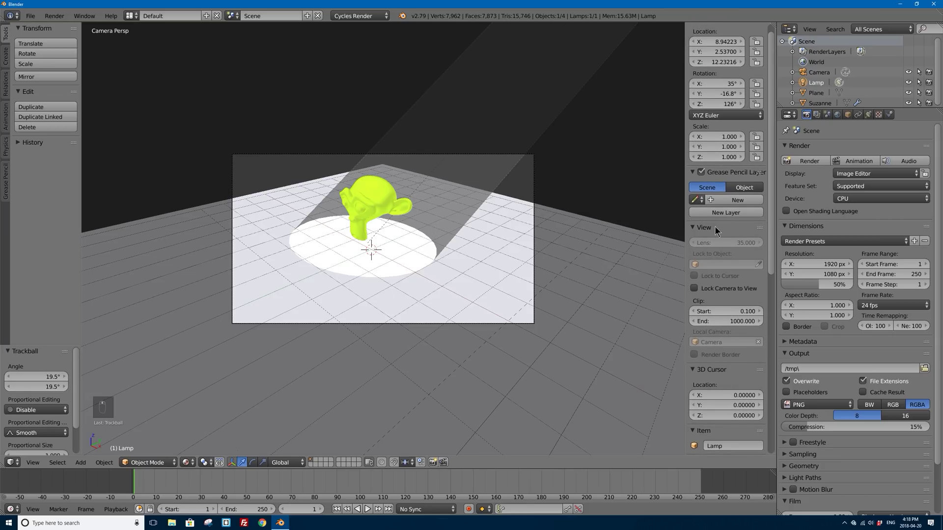
left_click(694, 288)
middle_click_drag(355, 213, 399, 226)
right_click(340, 214)
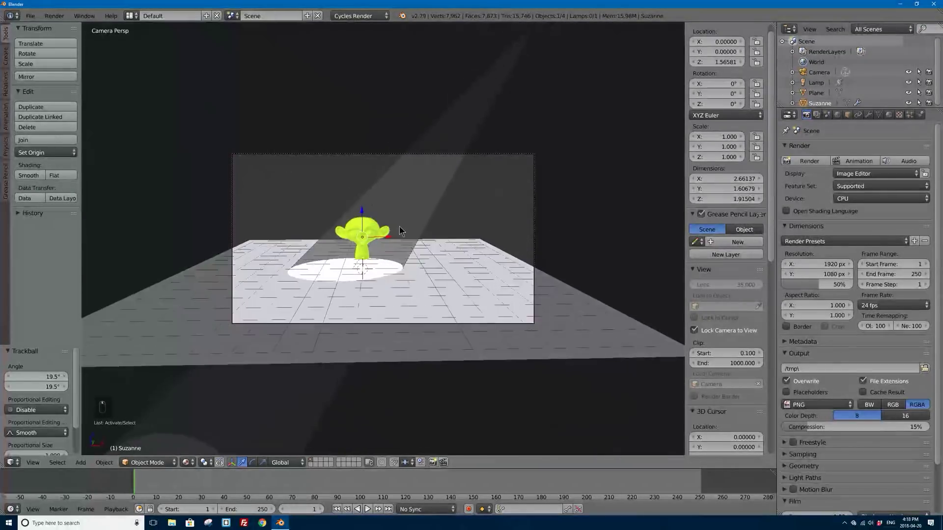
- Unlock the camera from the view, try orbiting the scene freely, and return to the camera view
left_click(695, 331)
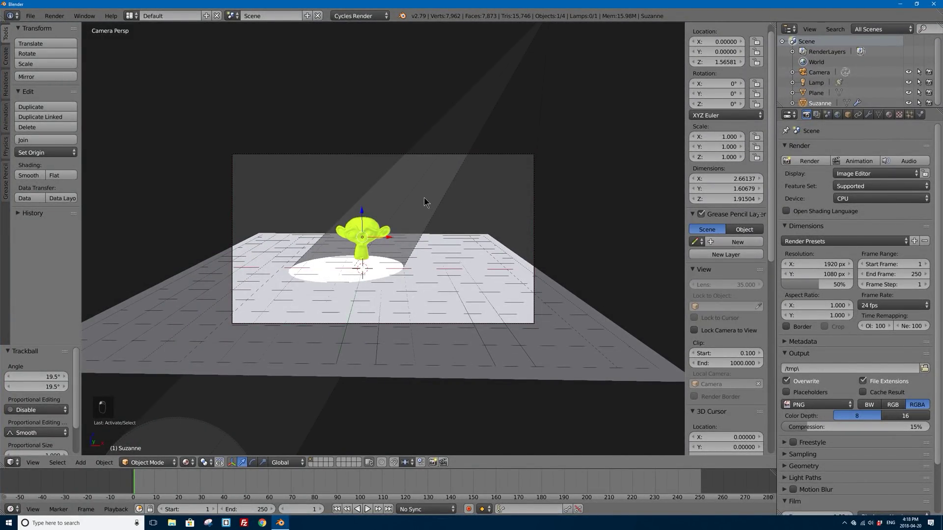
mouse_move(412, 207)
middle_mouse_down()
mouse_move(379, 219)
mouse_move(425, 214)
mouse_move(411, 210)
middle_mouse_up()
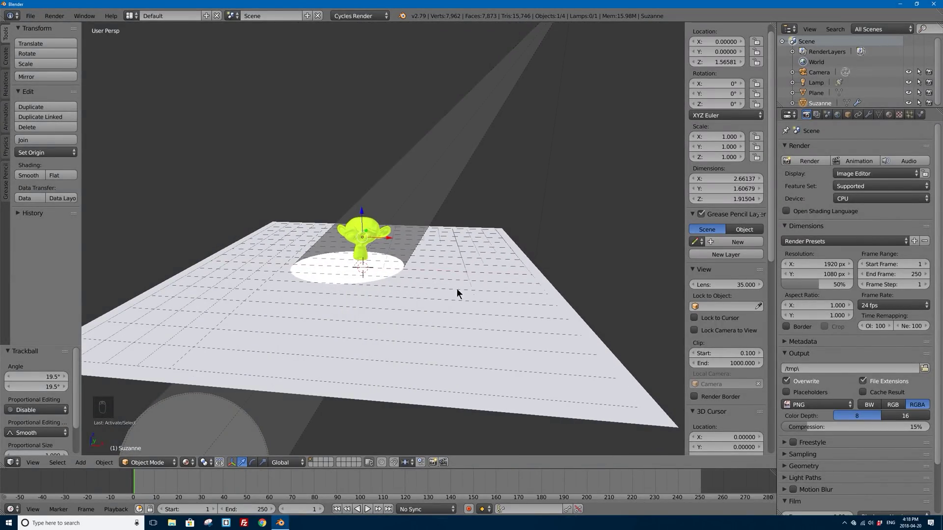
key("KP_0")
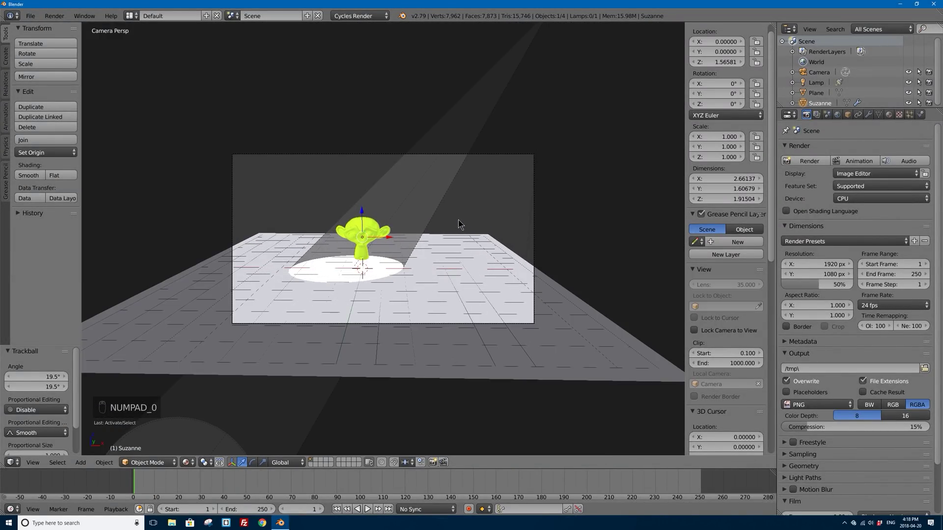
- Lock the camera to the view and pull it back until the monkey and the spot lamp are both in frame
left_click(694, 330)
scroll(369, 243, "down", 5)
middle_click_drag(385, 245, 399, 276)
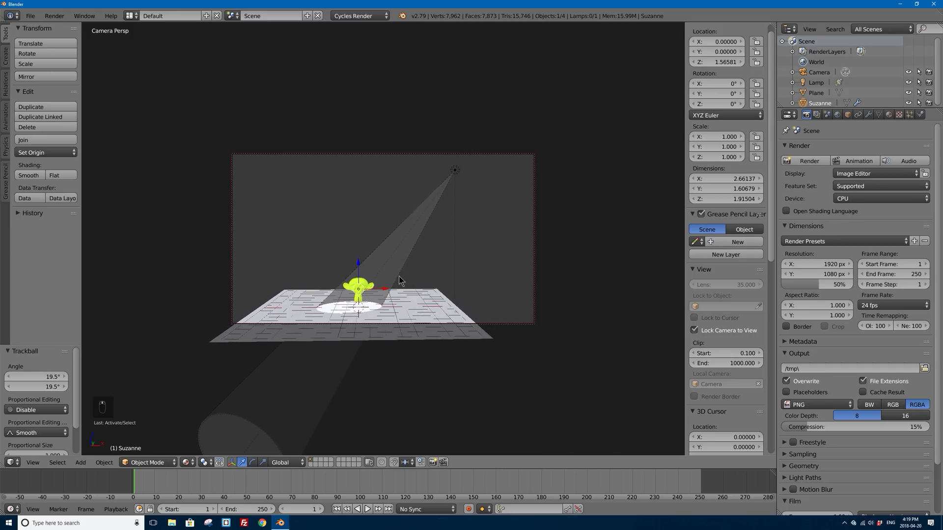
- Render a test image from the camera and return to the 3D viewport
left_click(819, 161)
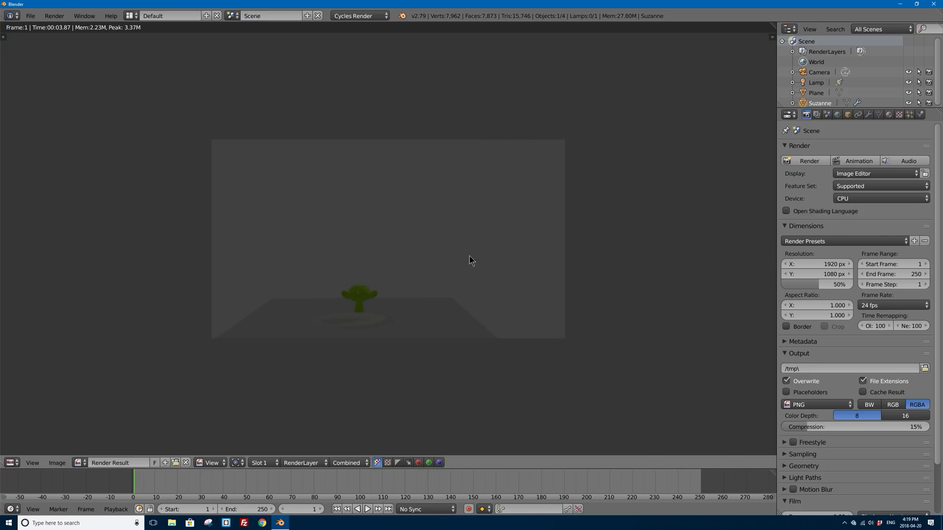
key("Escape")
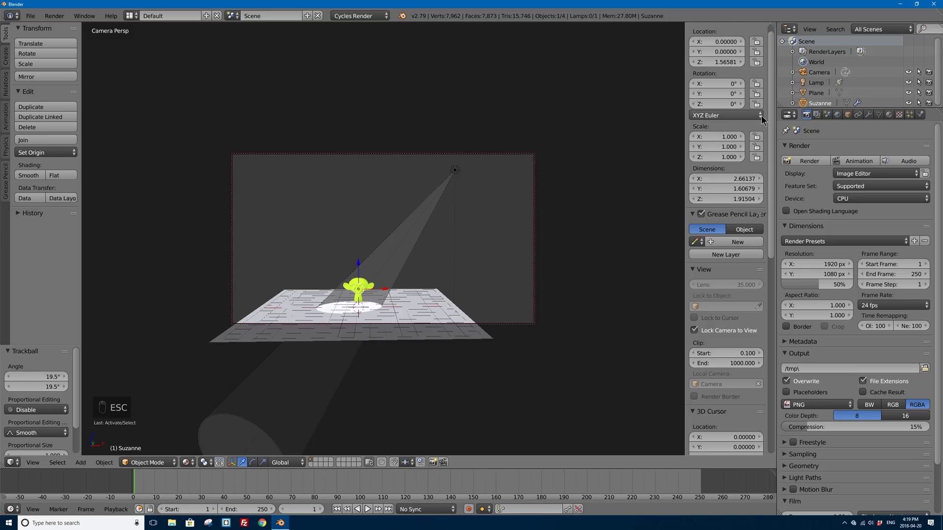
- Darken the world surface color to black
left_click(837, 115)
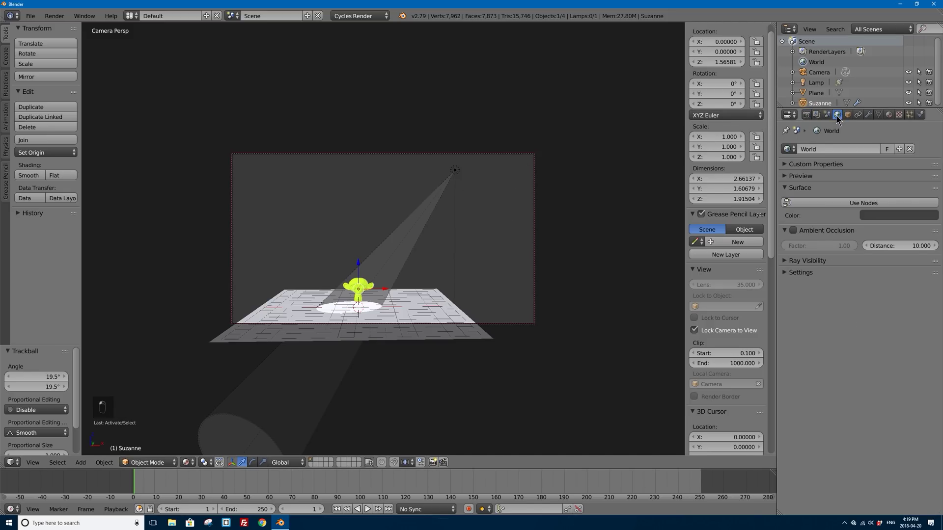
left_click(895, 218)
left_click_drag(930, 145, 930, 156)
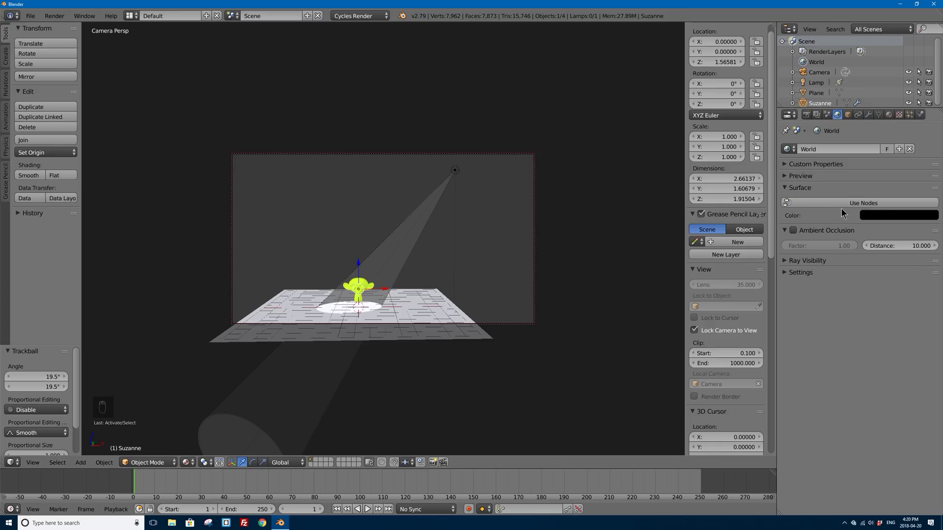
- Enable nodes for the world and set its volume shader to Volume Scatter
left_click(864, 203)
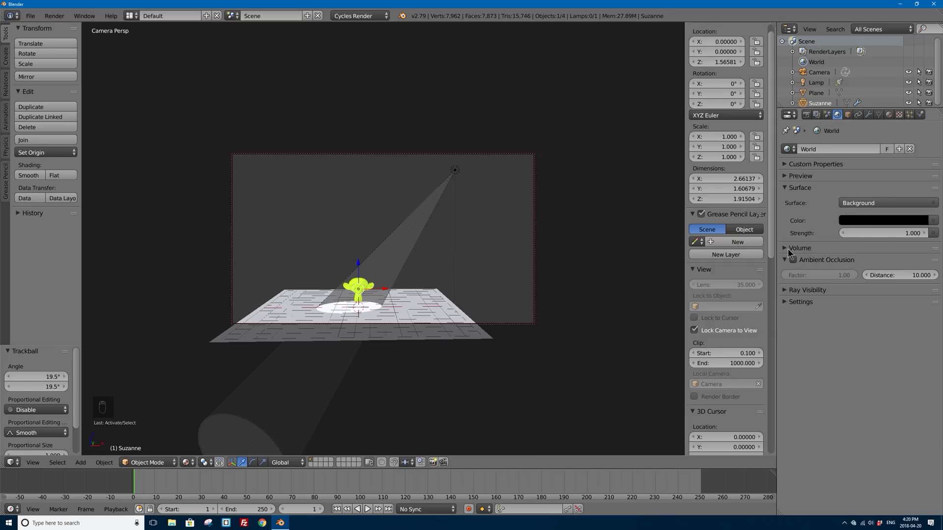
left_click(787, 253)
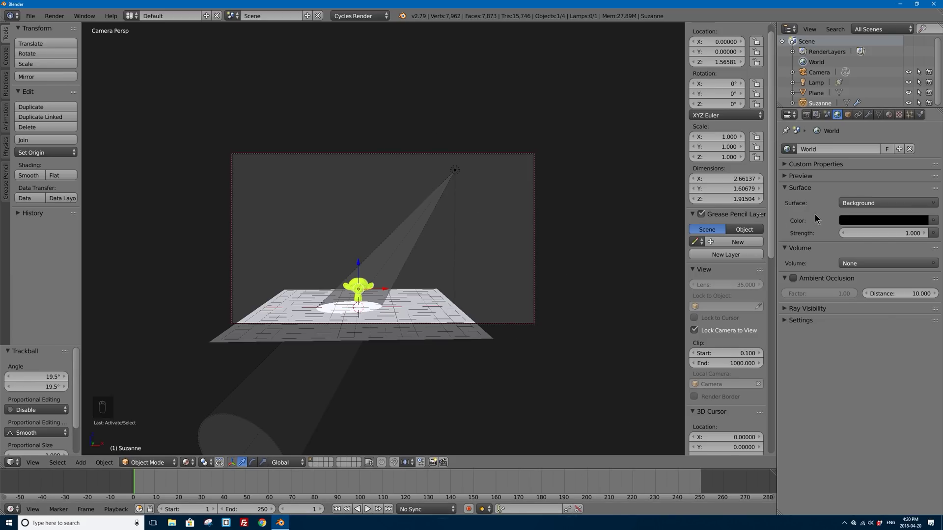
left_click(866, 265)
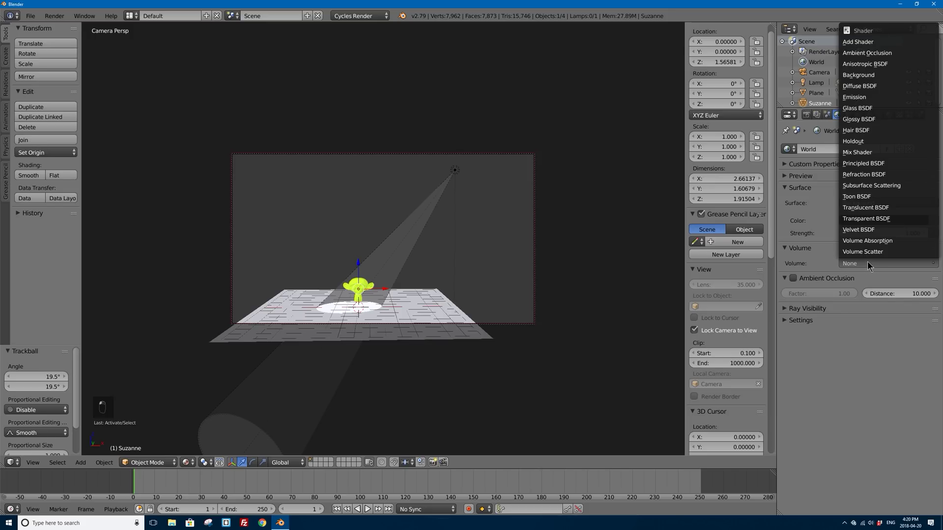
left_click(873, 252)
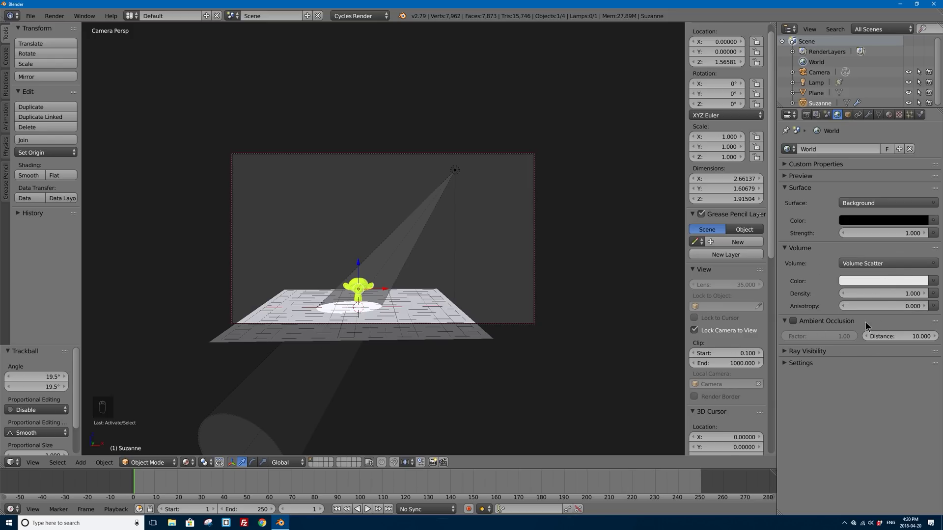
- Brighten the world's Volume Scatter color to full white
left_click(888, 279)
left_click(864, 279)
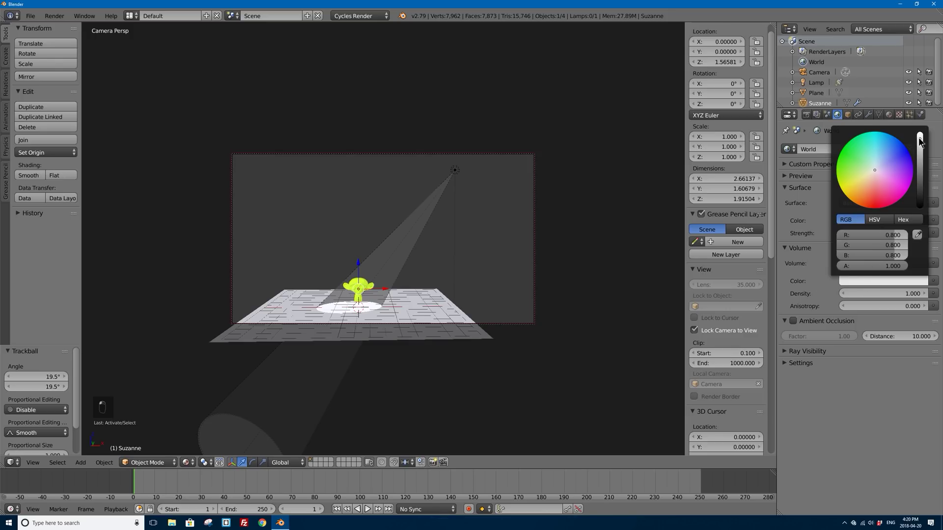
left_click_drag(919, 139, 921, 130)
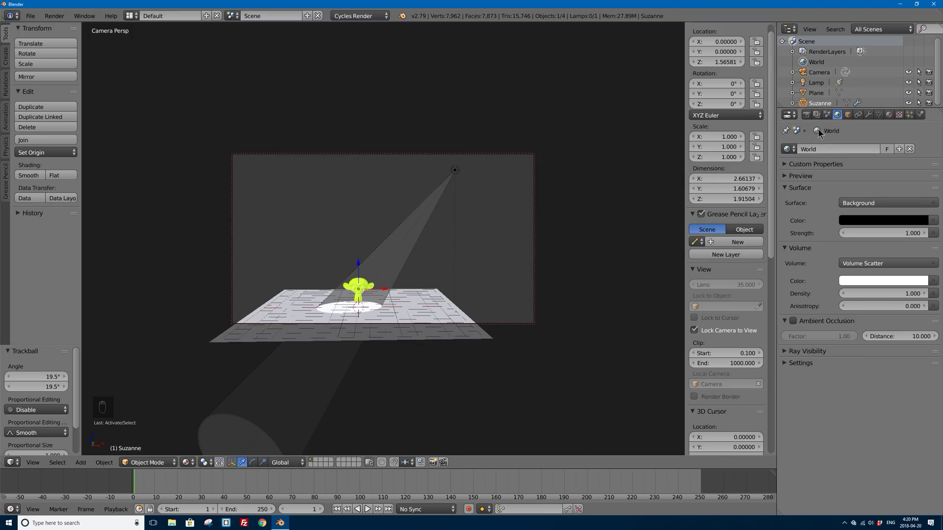
- Render a test image of the scene with the world volume and return to the 3D viewport
left_click(806, 114)
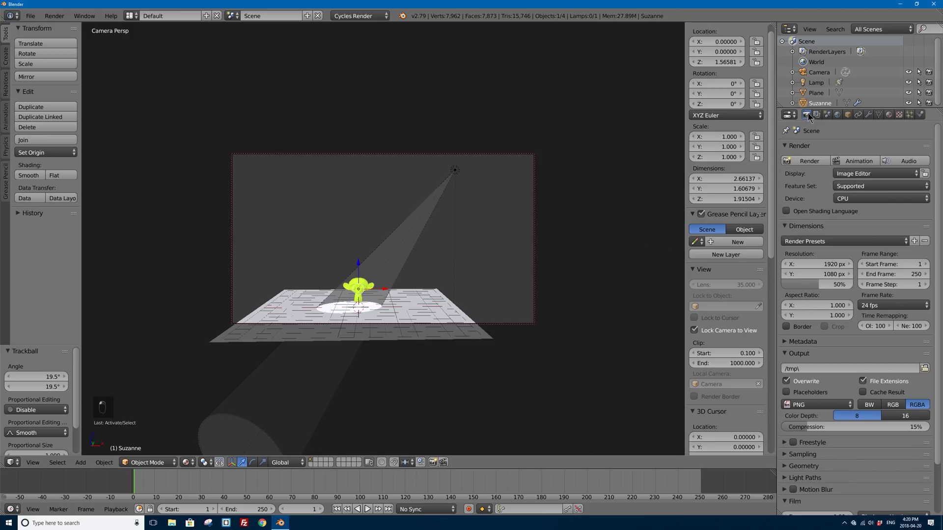
left_click(796, 163)
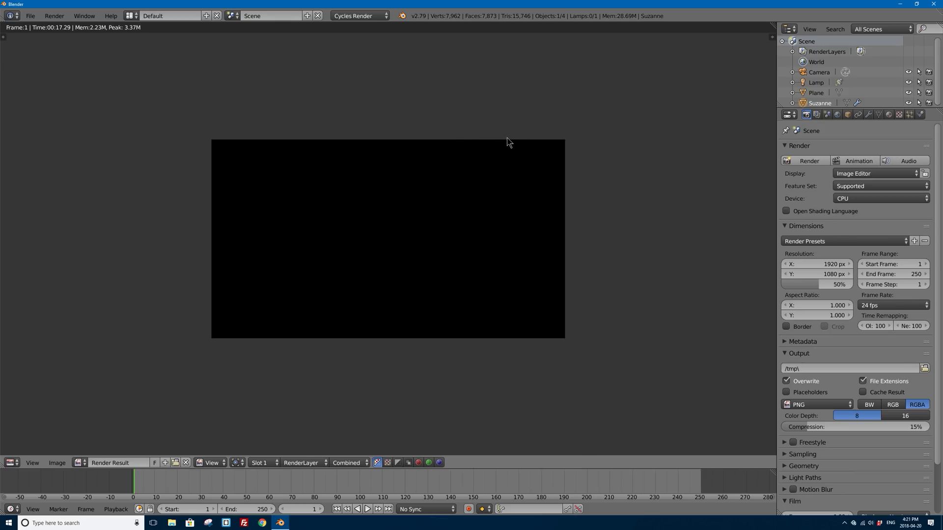
key("Escape")
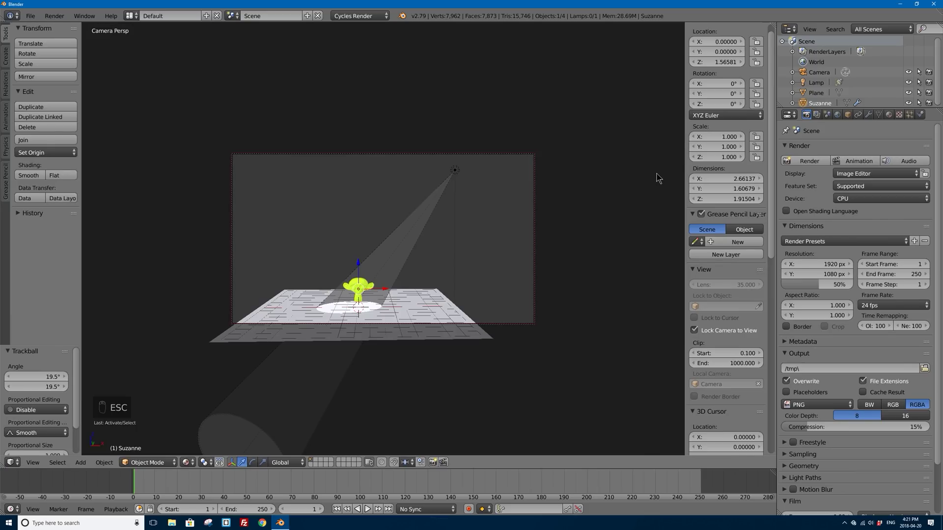
- Set the world's Volume Scatter density to 0.1
left_click(837, 114)
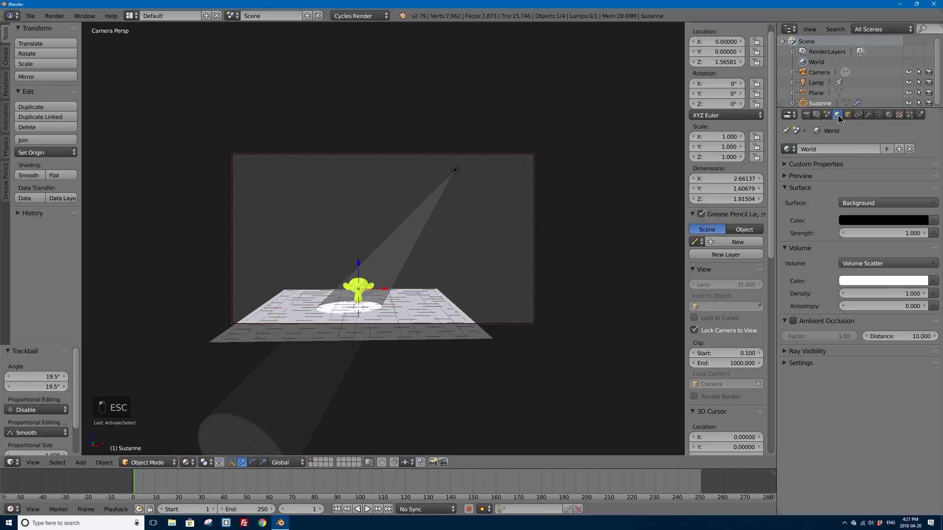
left_click(888, 292)
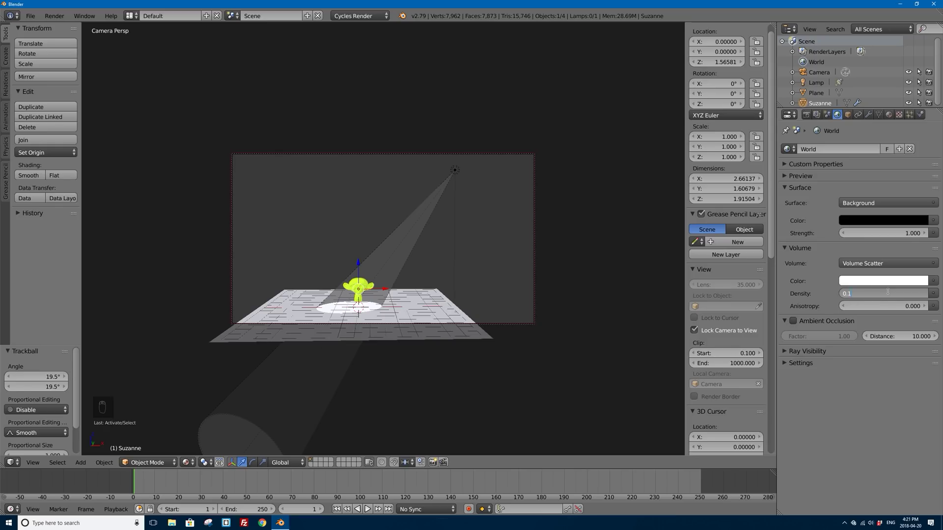
type("0.1")
key("Return")
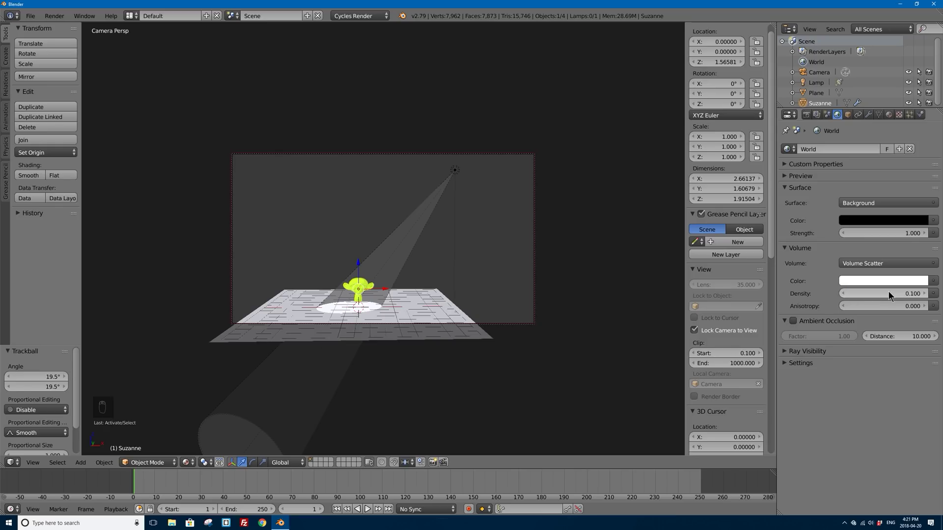
- Render a test image with the reduced world volume density and return to the 3D viewport
left_click(807, 116)
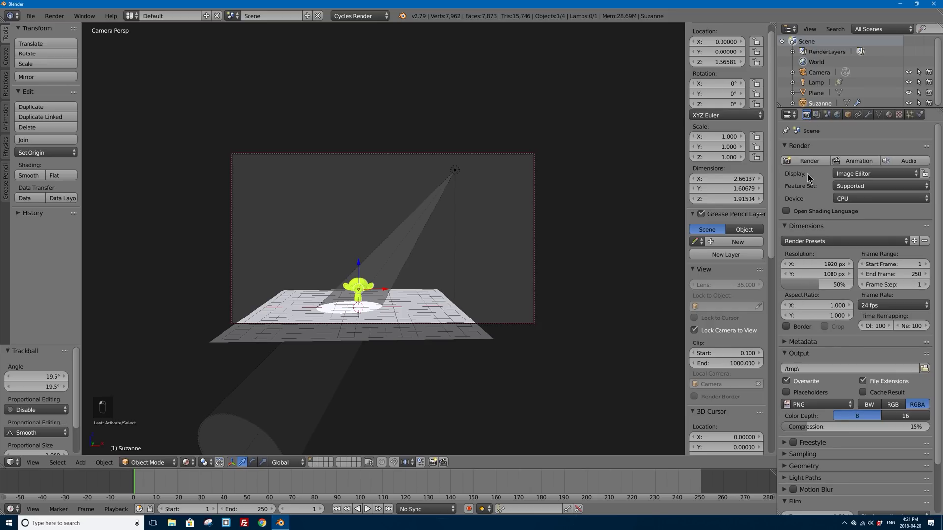
left_click(806, 161)
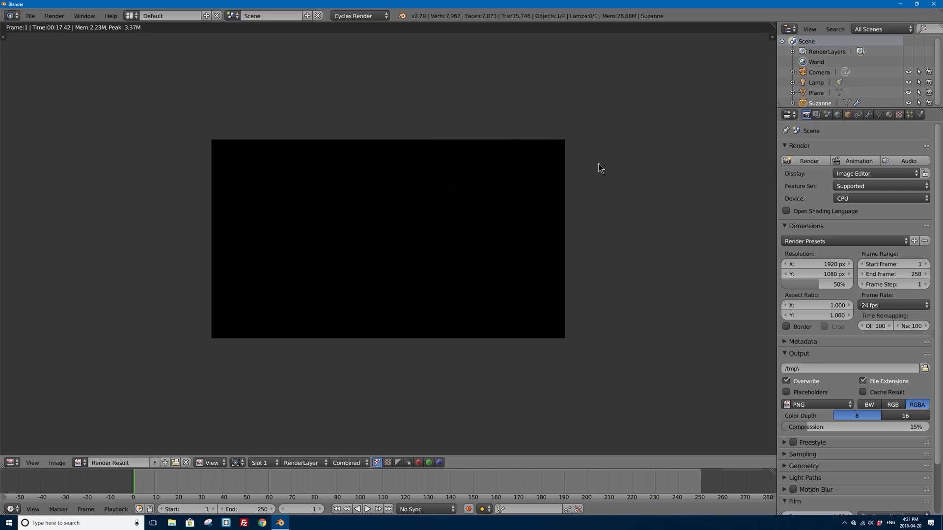
key("Escape")
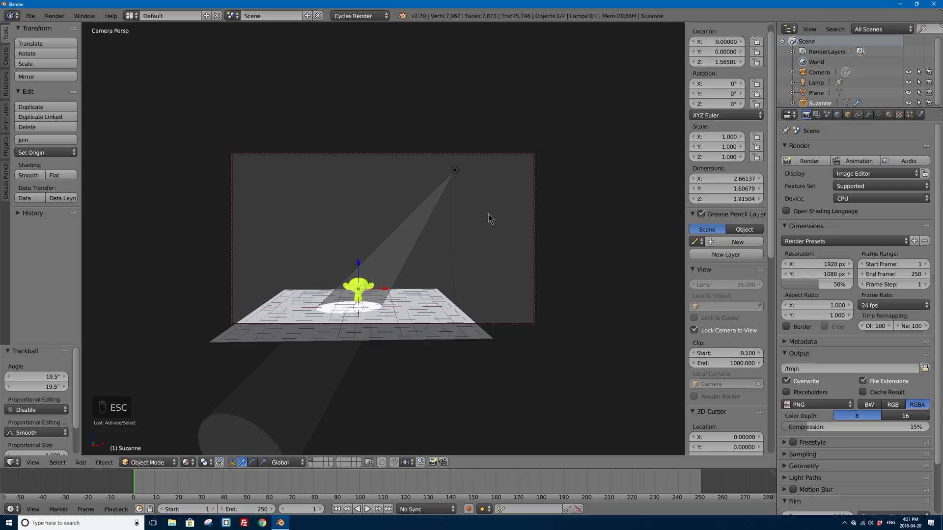
- Enable nodes for the spot lamp and set its emission strength to 5000
right_click(455, 170)
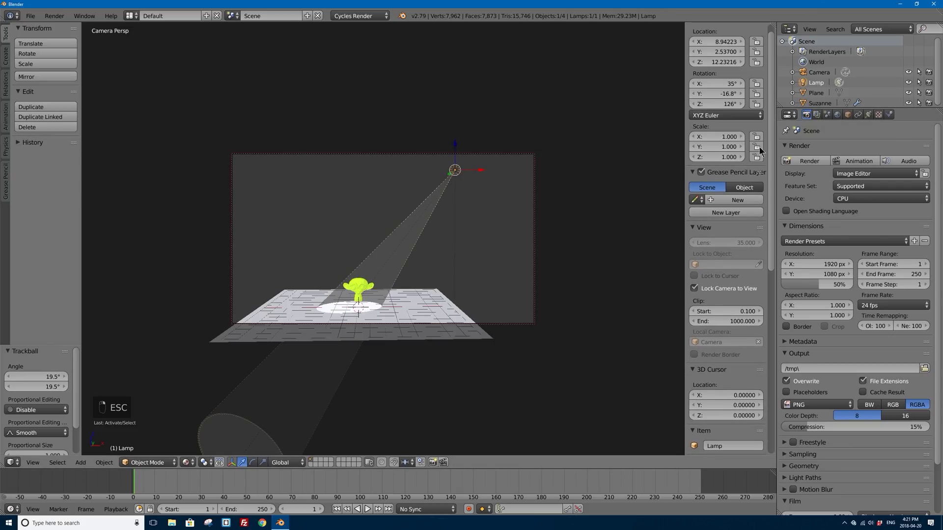
left_click(869, 115)
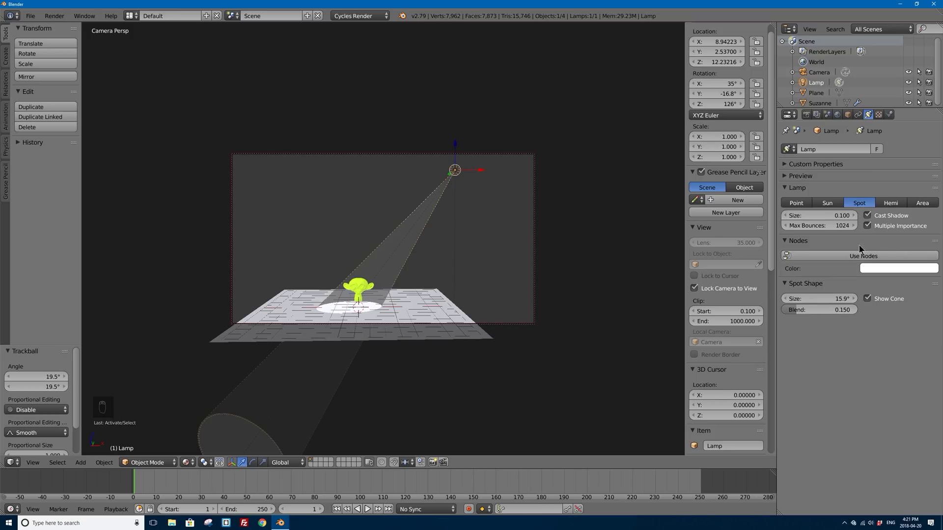
left_click(870, 257)
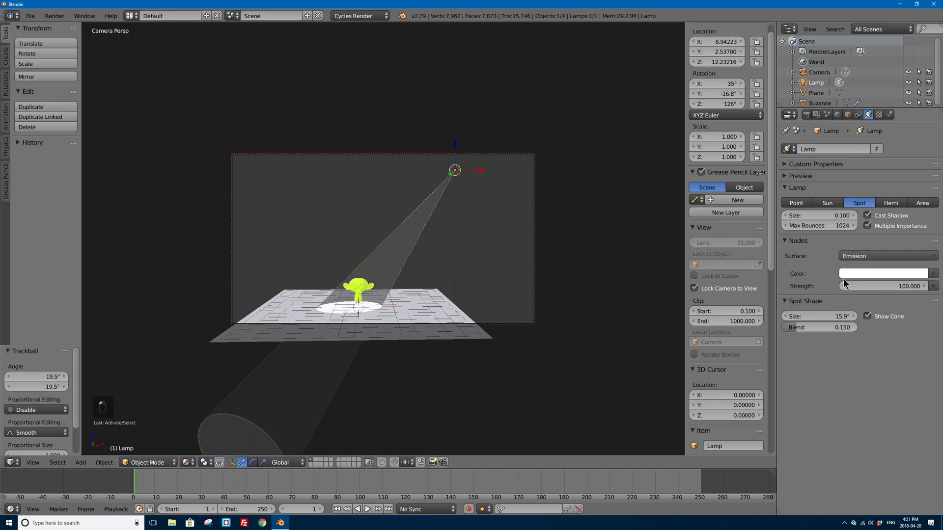
left_click(887, 285)
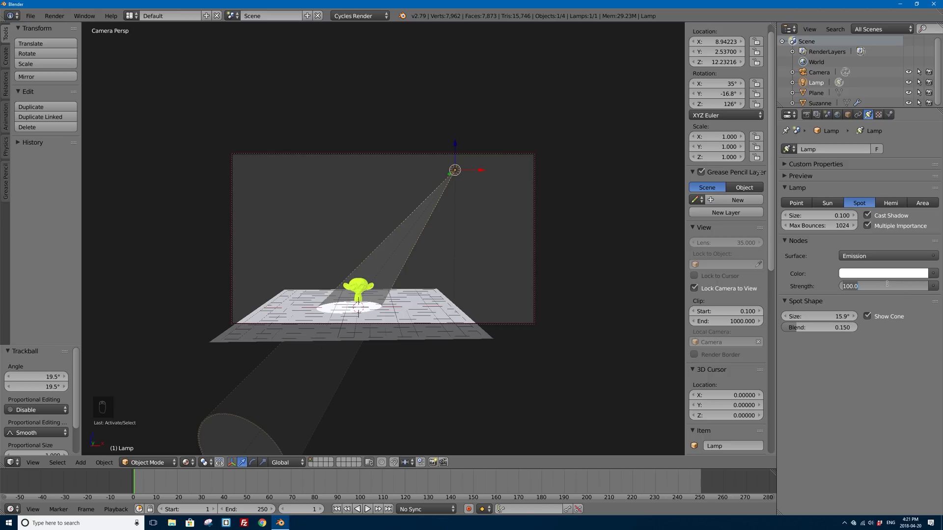
type("5000")
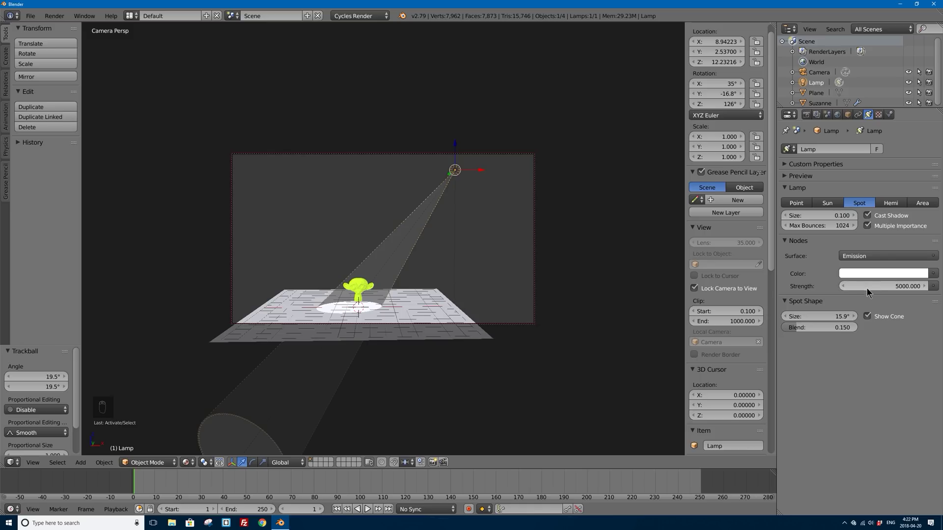
key("Return")
- Render a test image with the lamp at strength 5000 and return to the 3D viewport
left_click(806, 114)
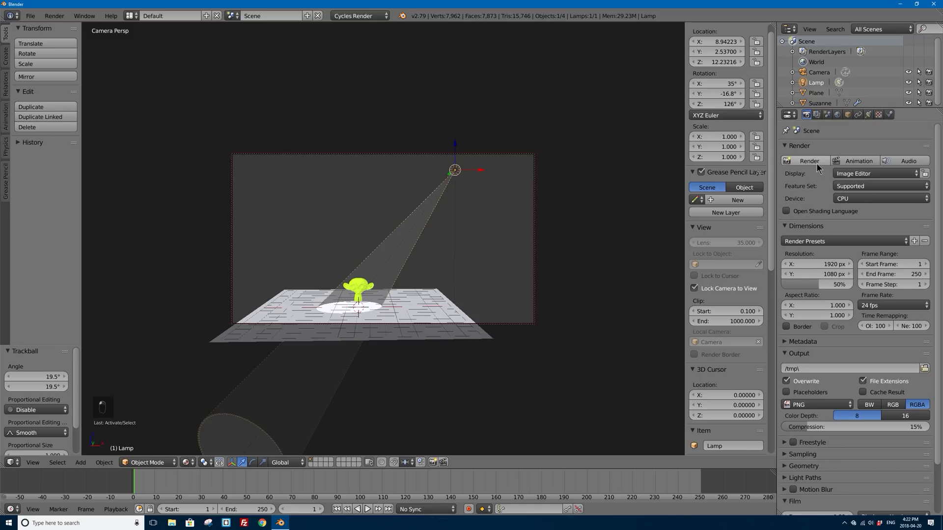
left_click(816, 166)
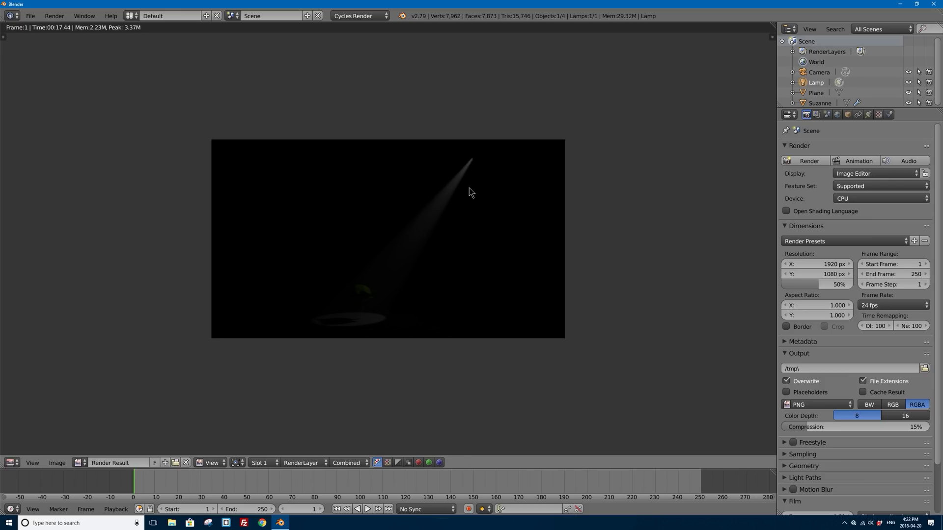
key("Escape")
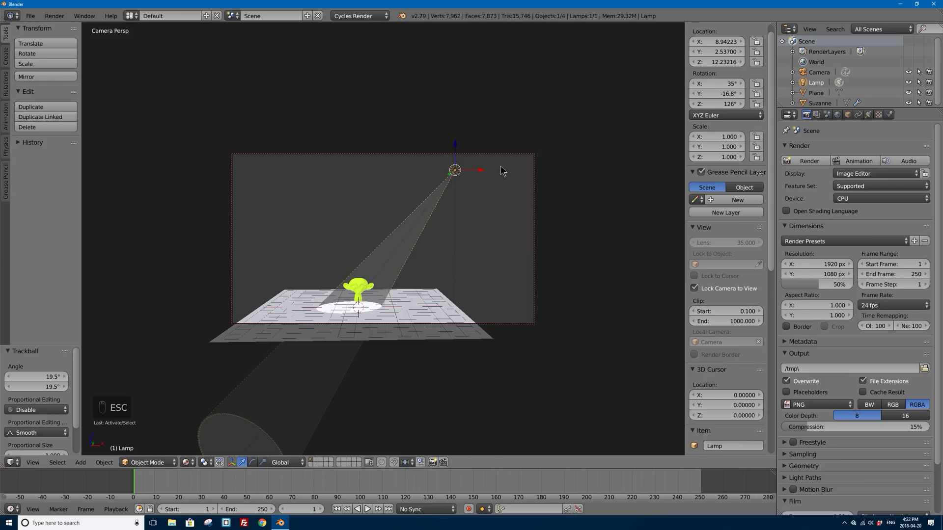
- Set the spot lamp's emission strength to 15000
left_click(868, 114)
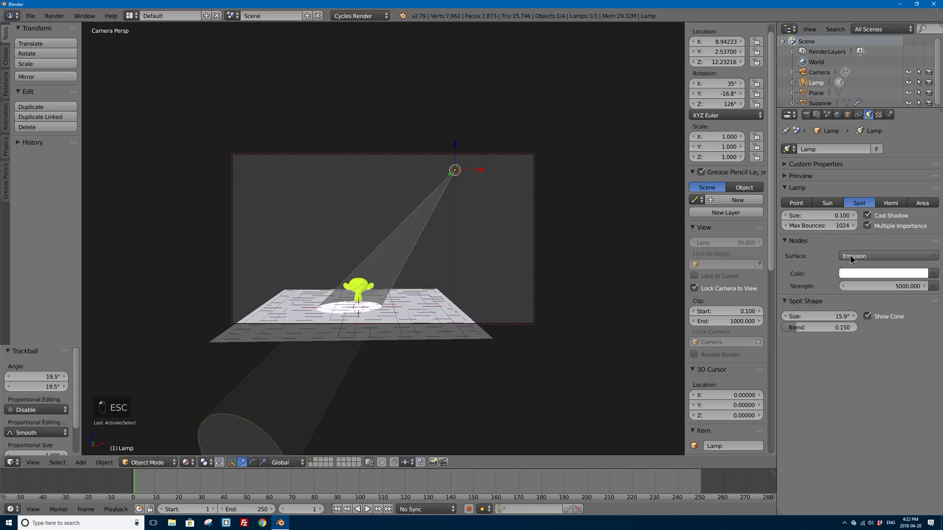
left_click(887, 285)
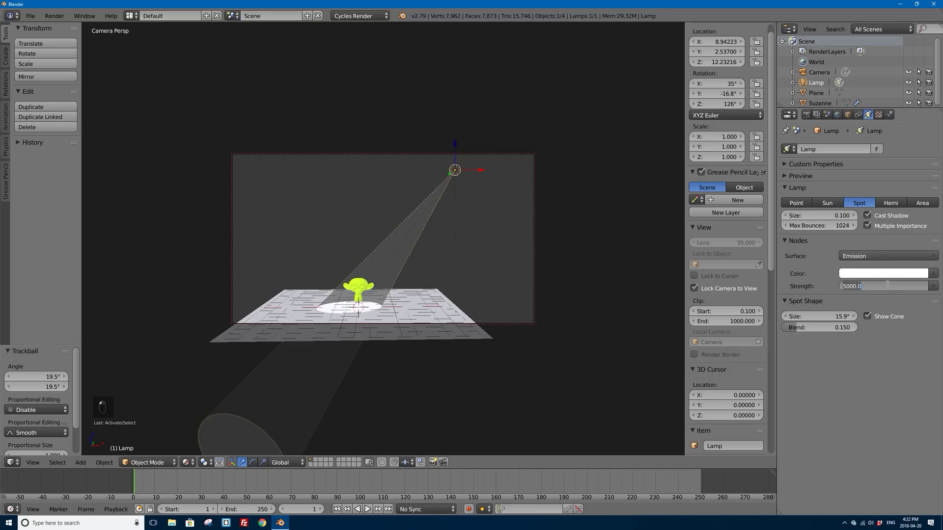
type("150000")
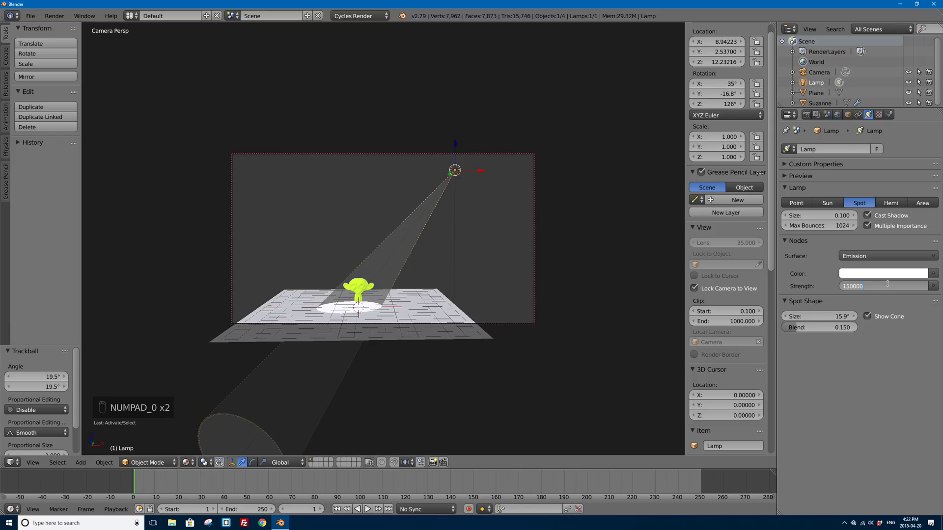
key("Return")
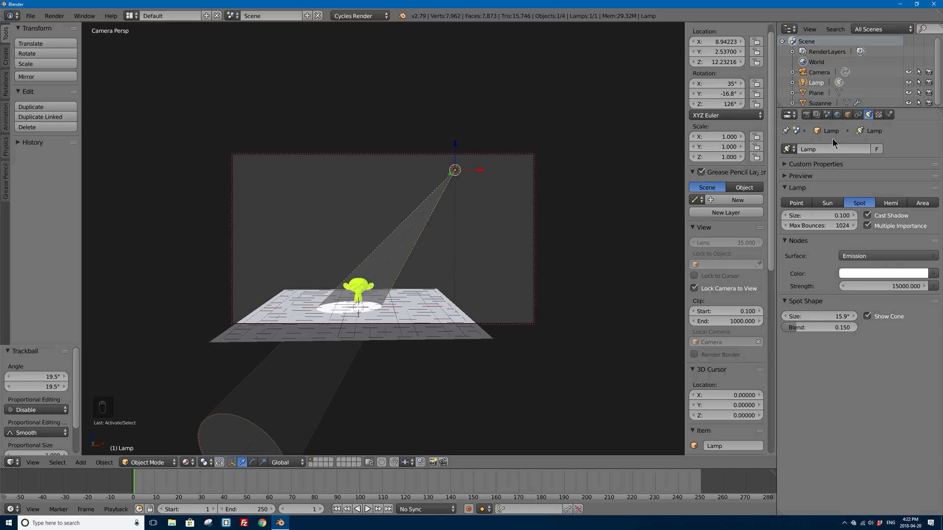
- Render a test image with the lamp at strength 15000 and return to the 3D viewport
left_click(806, 114)
left_click(803, 165)
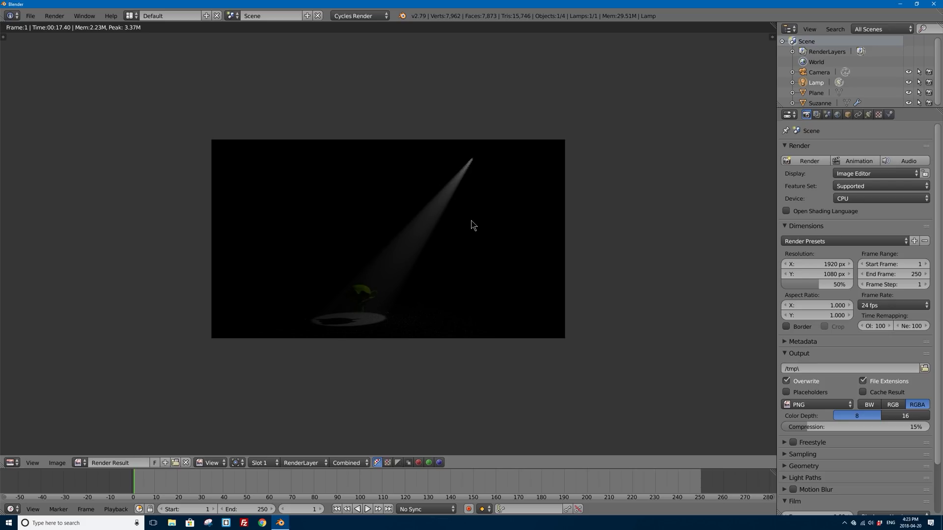
key("Escape")
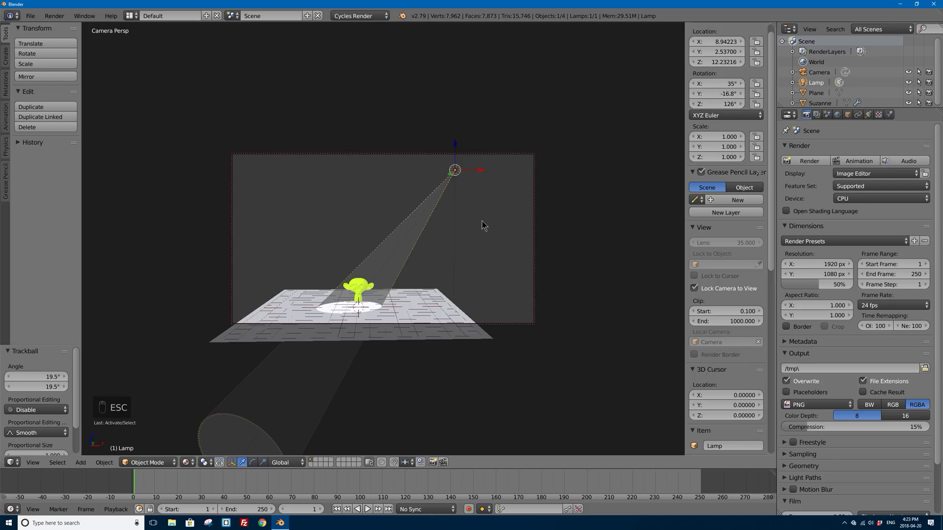
- Set the spot lamp's emission strength to 25000
left_click(868, 114)
left_click(883, 286)
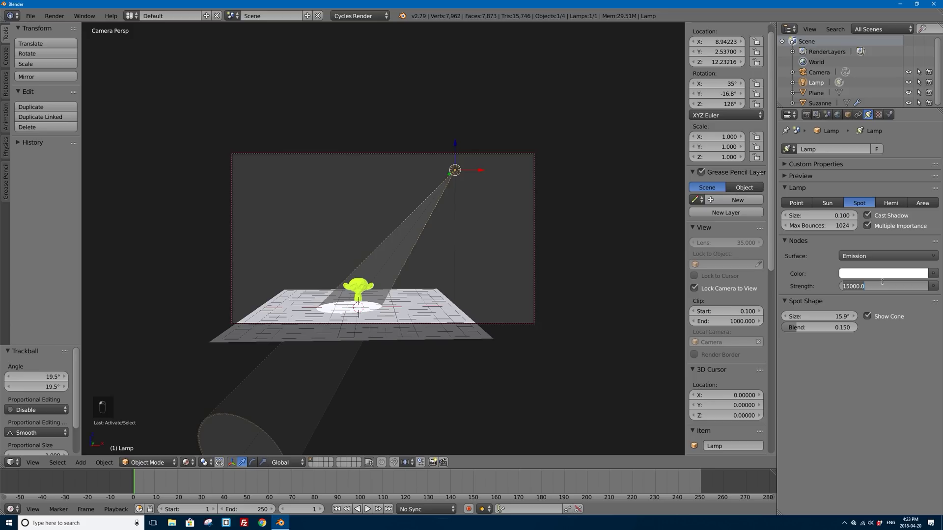
type("25000")
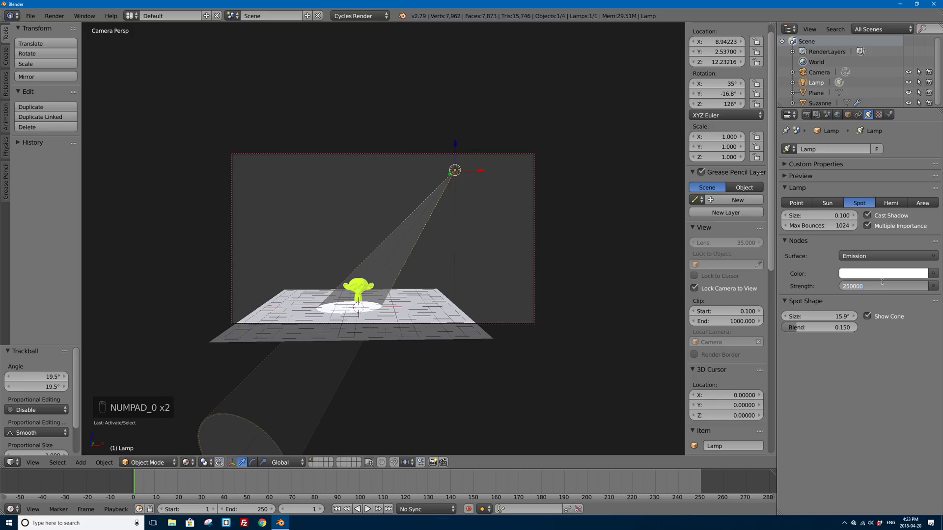
key("Return")
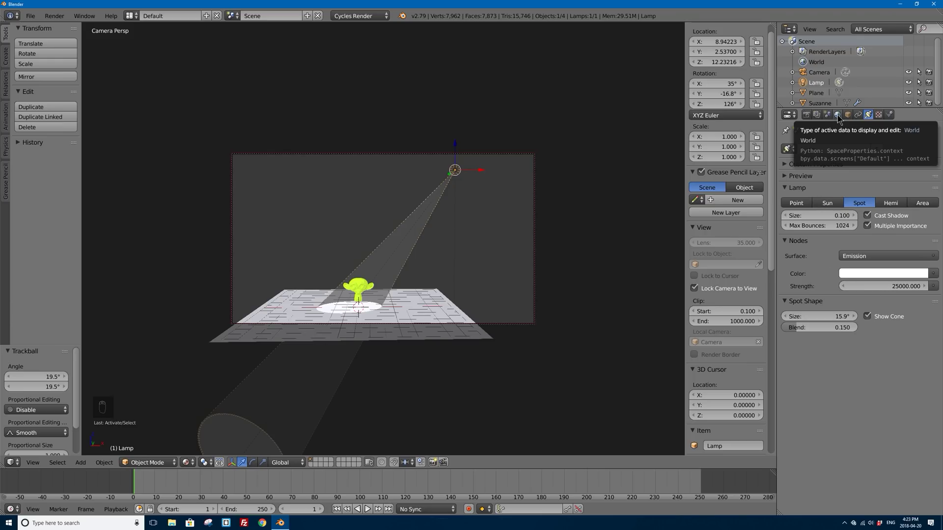
- Set Clamp Indirect to 1.00 in the scene's render sampling settings
left_click(806, 114)
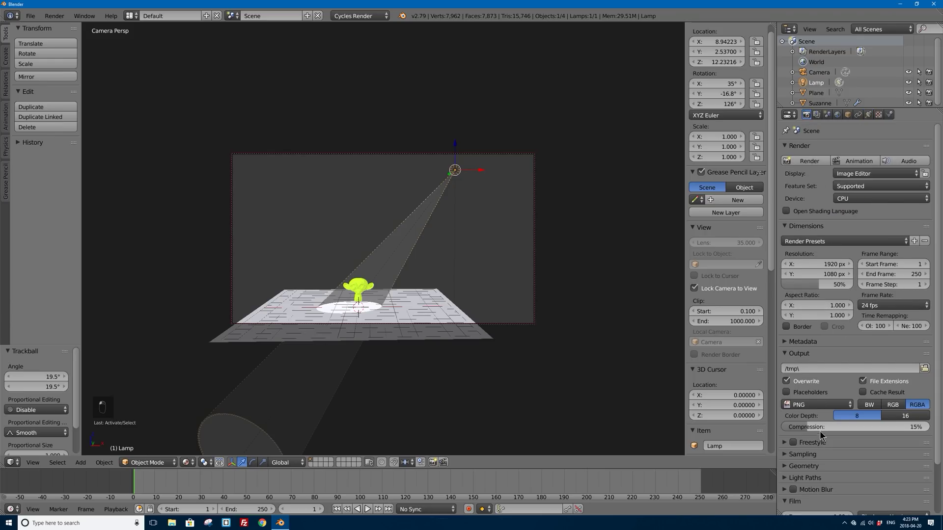
left_click(788, 455)
scroll(821, 395, "down", 4)
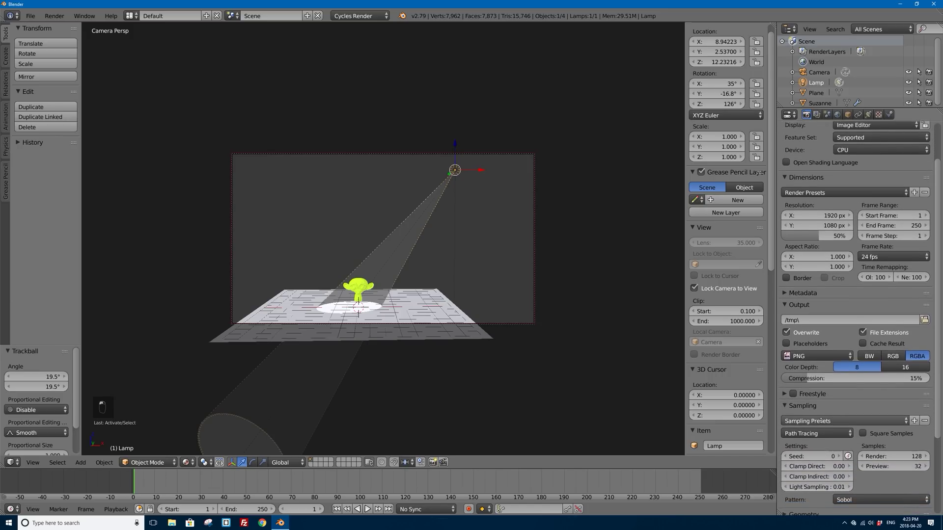
middle_click_drag(821, 393, 821, 386)
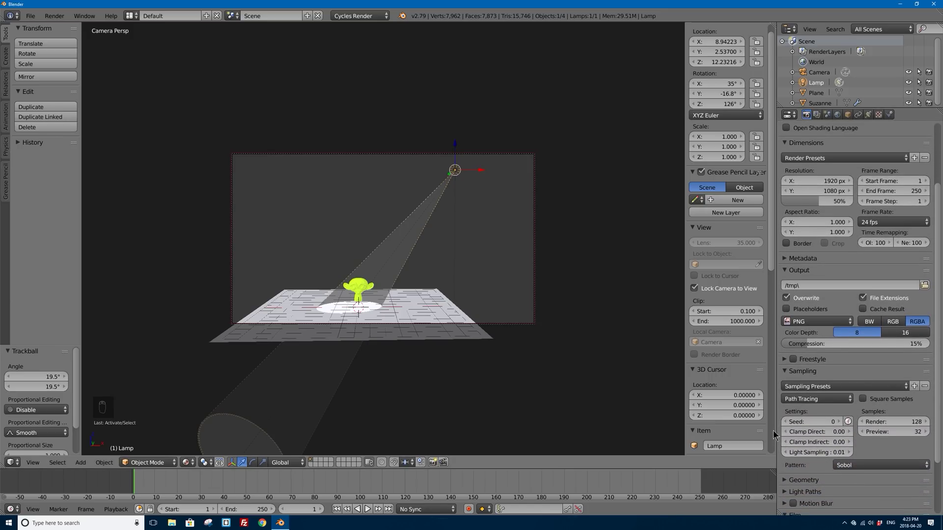
left_click_drag(776, 431, 745, 431)
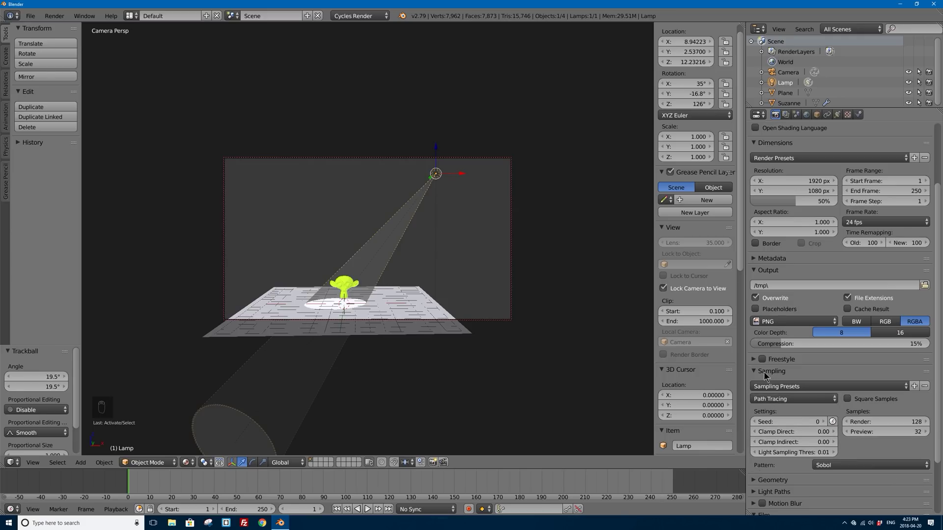
left_click(799, 441)
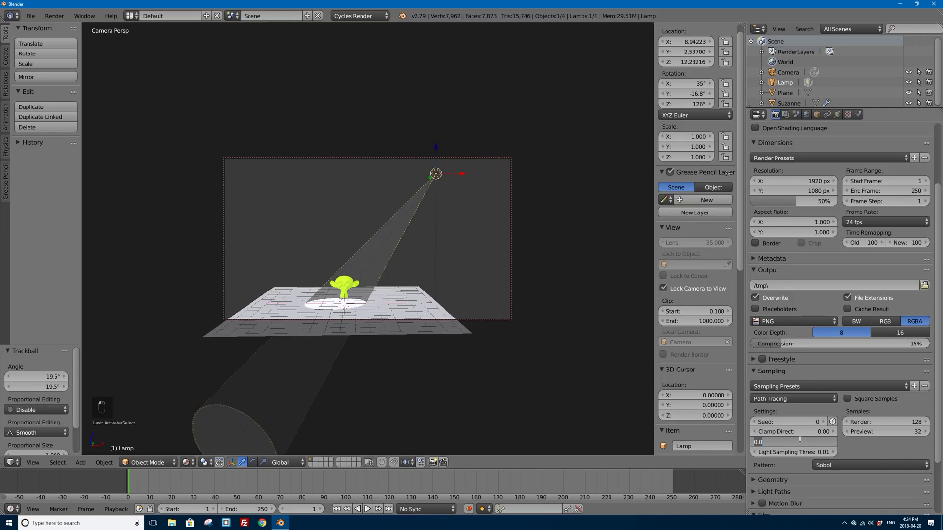
type("1")
key("Return")
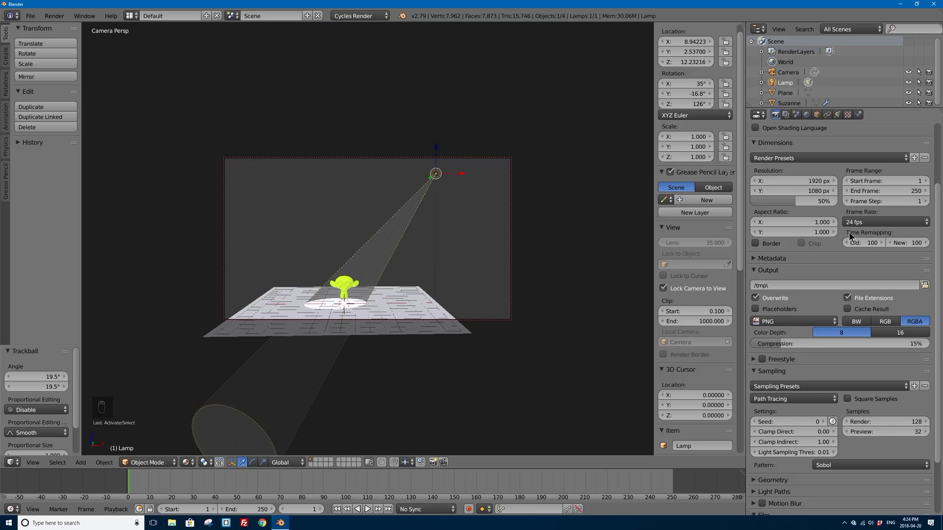
- Render the scene with the stronger lamp and indirect clamping, and return to the 3D viewport
scroll(854, 255, "up", 5)
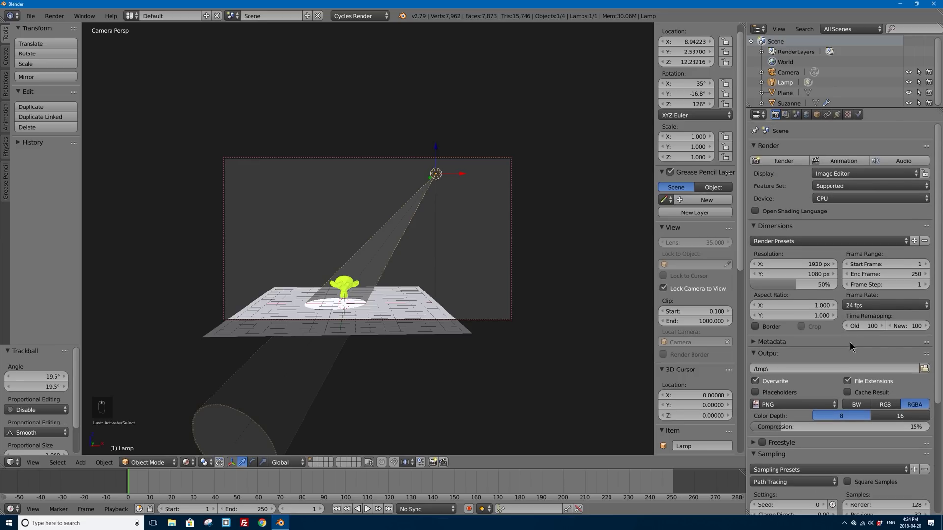
left_click(783, 161)
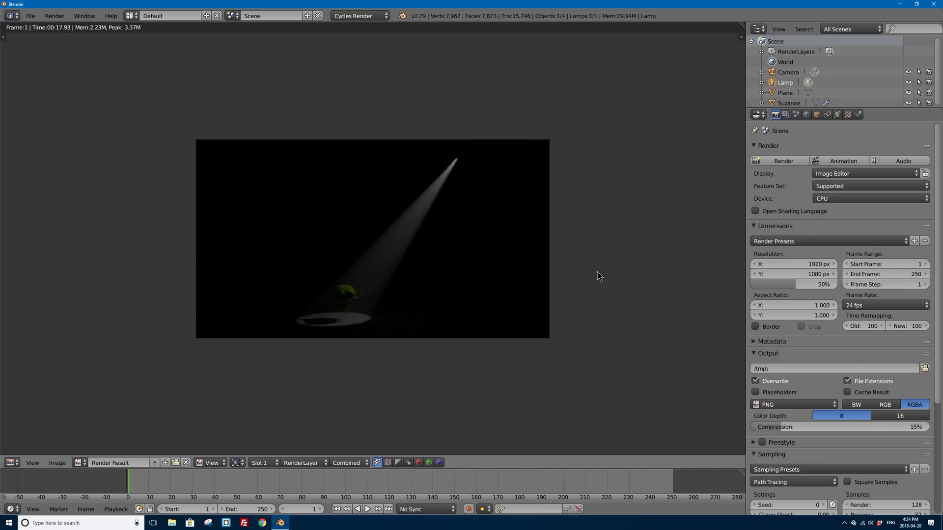
key("Escape")
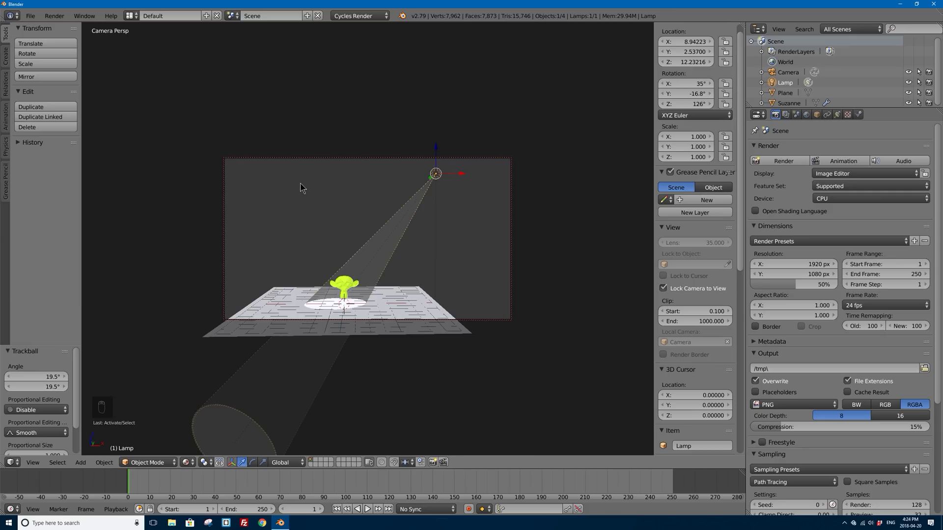
- Start a new scene by reloading the start-up file
left_click(31, 17)
left_click(44, 29)
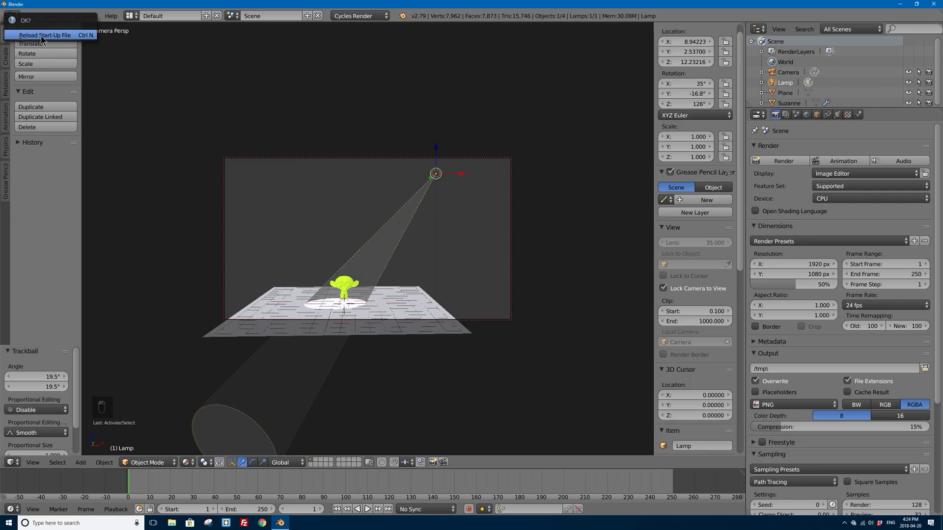
left_click(42, 35)
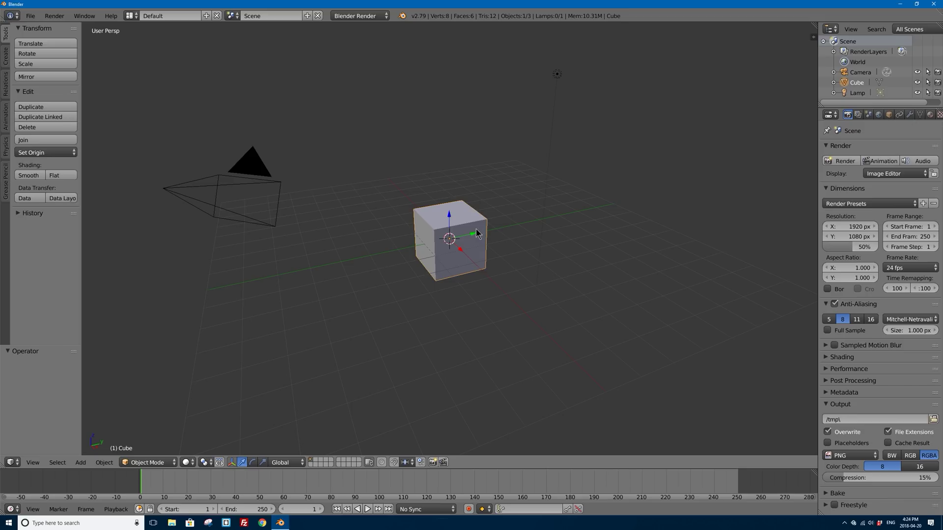
- Scale the default cube up uniformly by about 3.05 and stretch it along the Y axis by about 1.89
key("s")
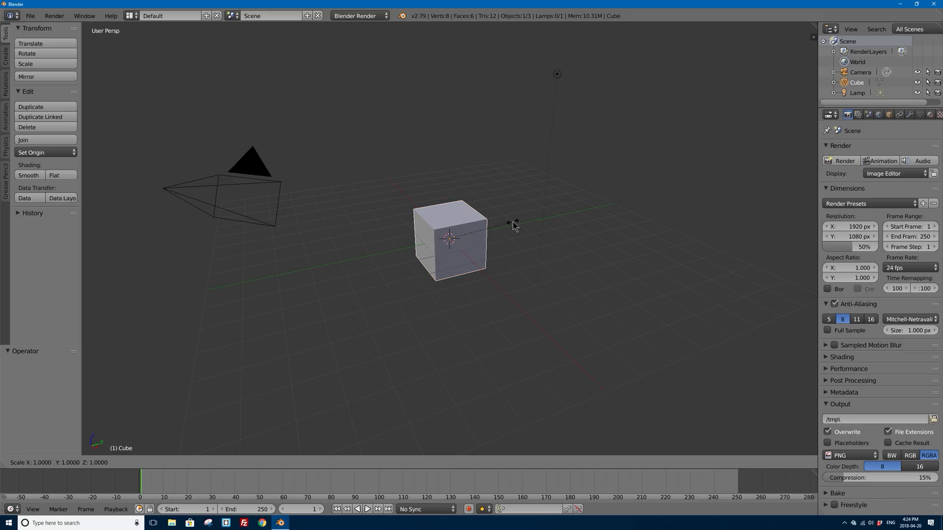
left_click(649, 233)
mouse_move(446, 300)
middle_mouse_down()
mouse_move(470, 309)
mouse_move(390, 301)
mouse_move(408, 319)
mouse_move(437, 314)
middle_mouse_up()
key("s")
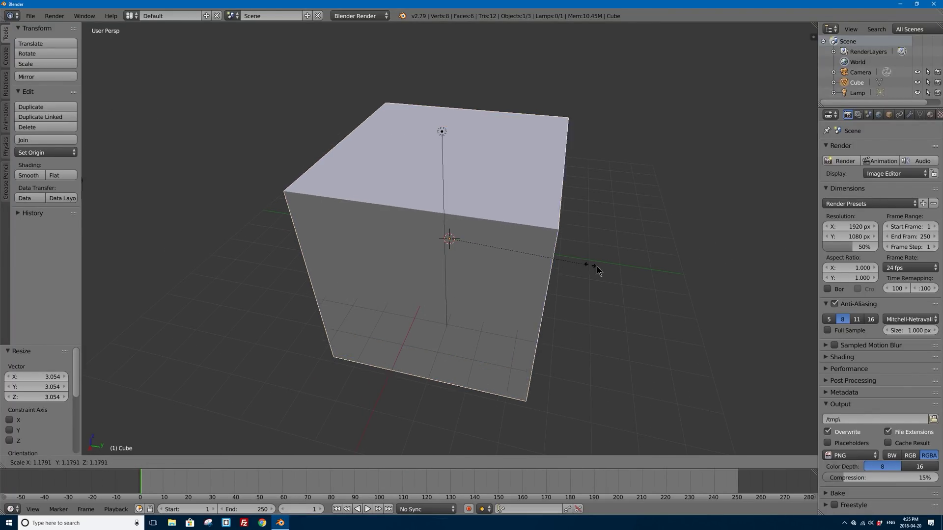
key("y")
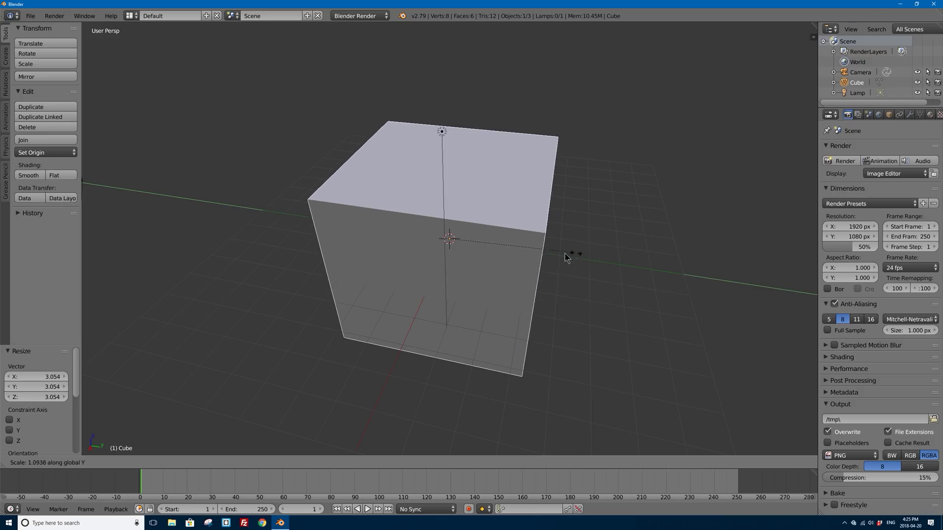
left_click(658, 270)
middle_click_drag(639, 248, 567, 190)
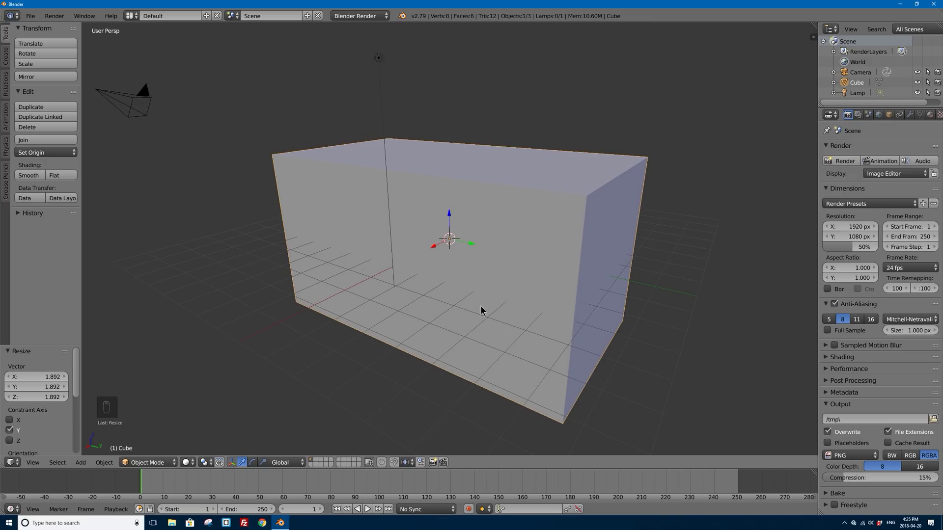
- Apply the rotation and scale transforms to the stretched box
scroll(496, 244, "down", 3)
middle_click_drag(455, 261, 400, 234)
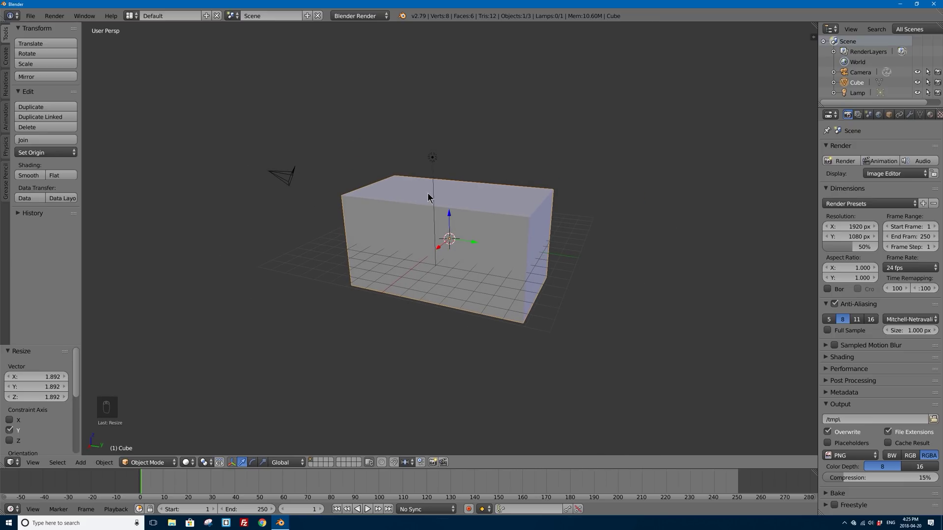
scroll(427, 192, "up", 2)
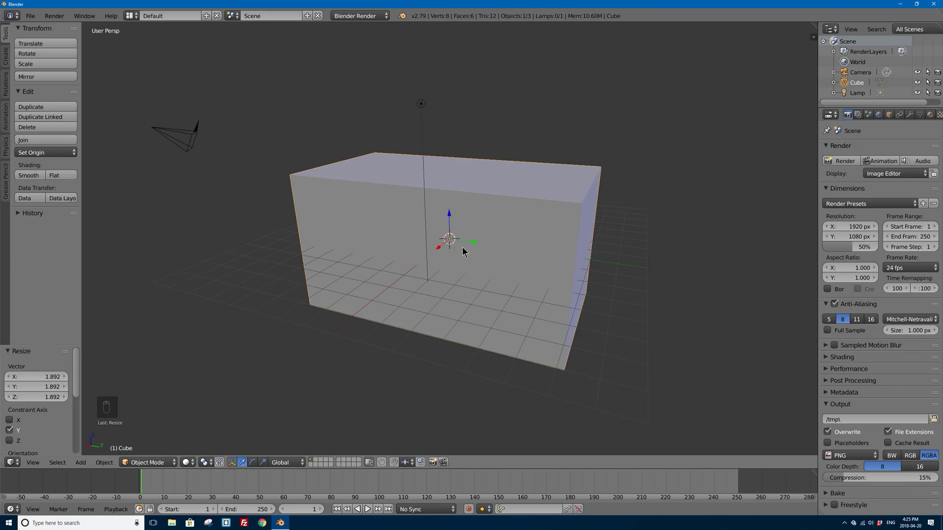
left_click(109, 464)
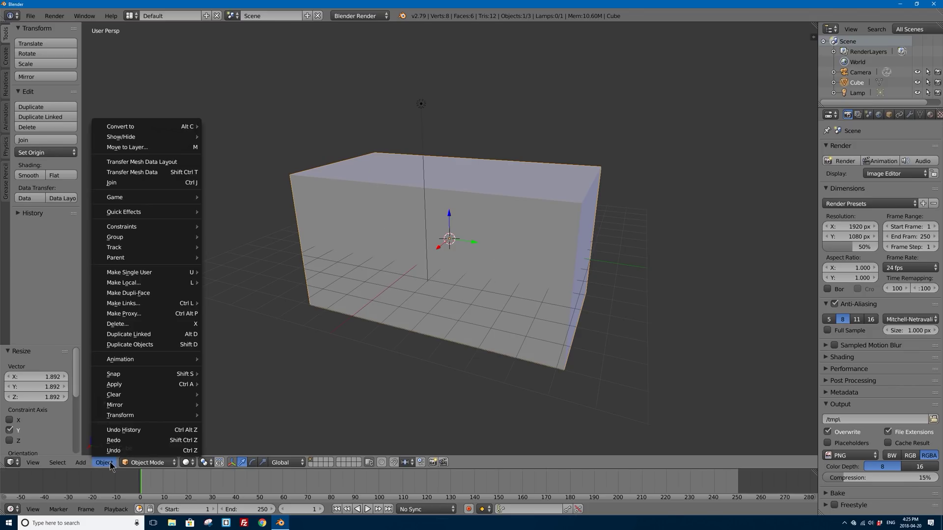
mouse_move(162, 386)
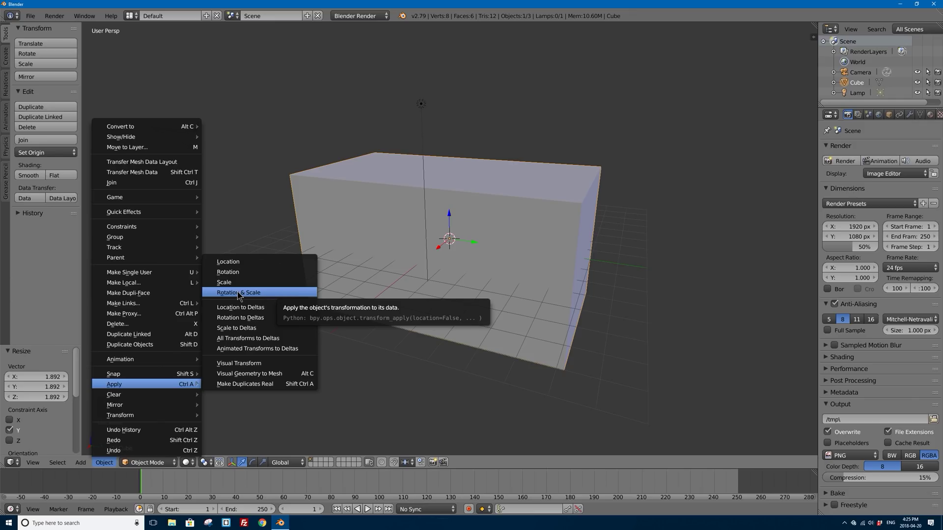
left_click(266, 293)
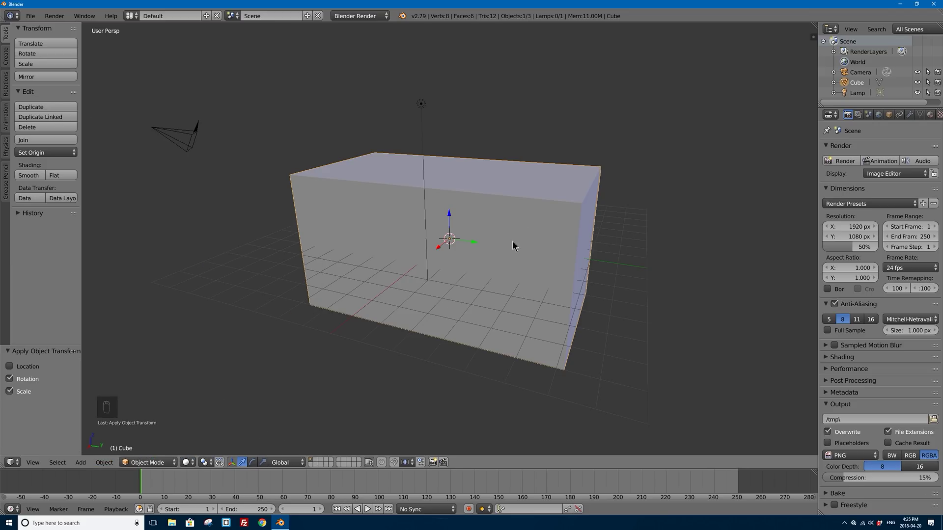
- In Edit Mode with face selection, delete the box's short end face on the positive Y side
key("Tab")
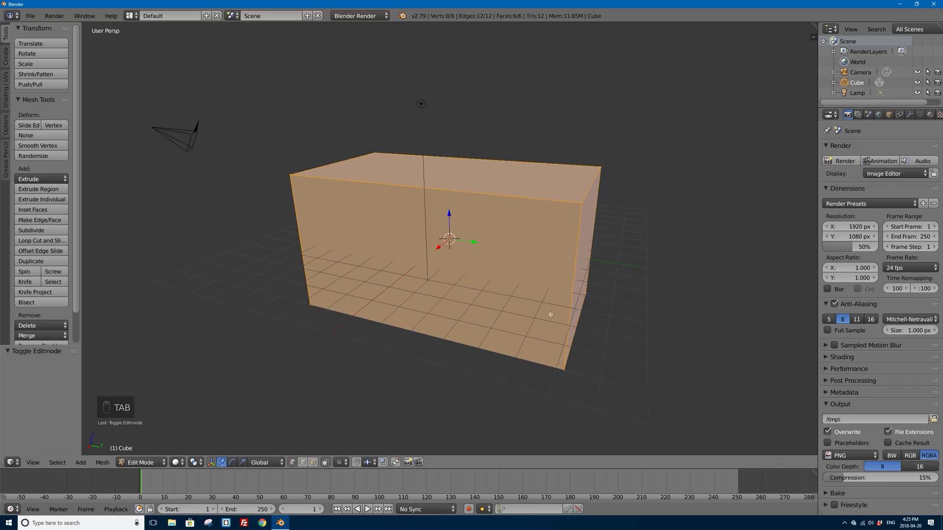
left_click(313, 463)
key("a")
middle_click_drag(581, 237, 579, 260)
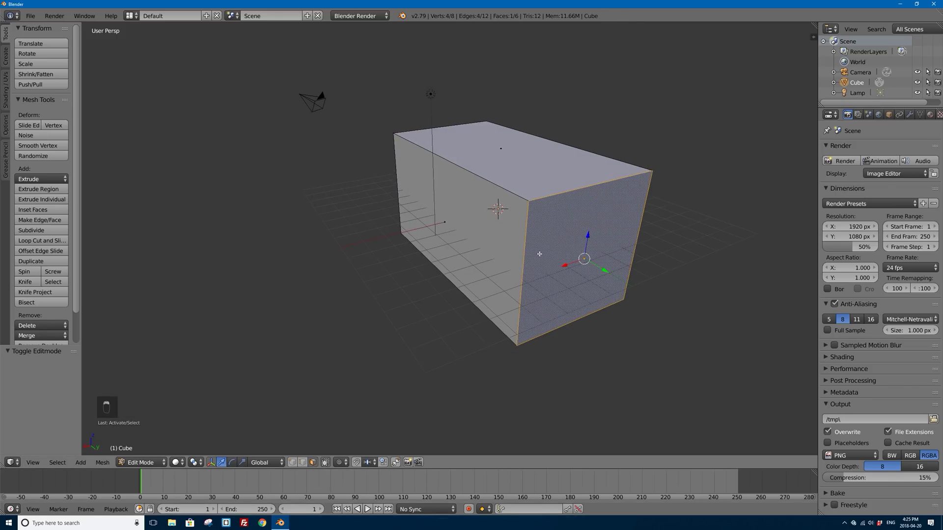
right_click(581, 262)
key("x")
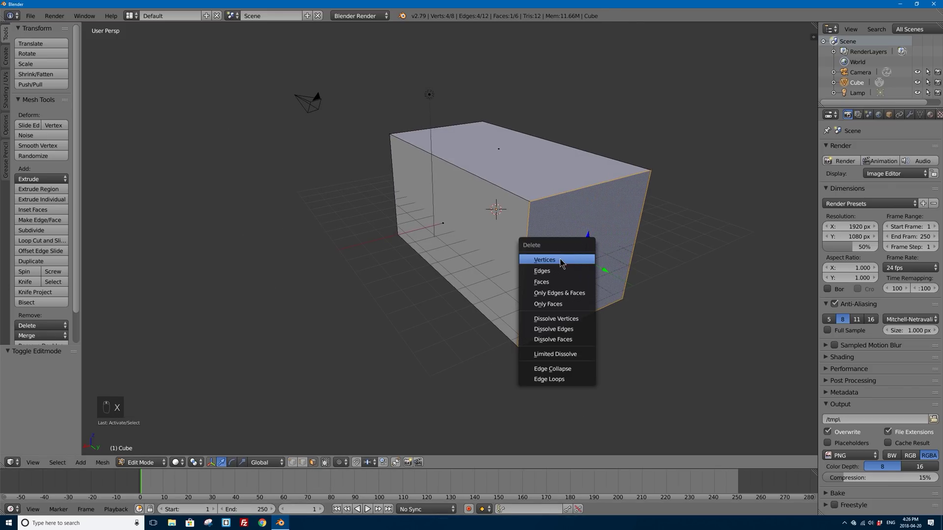
left_click(548, 283)
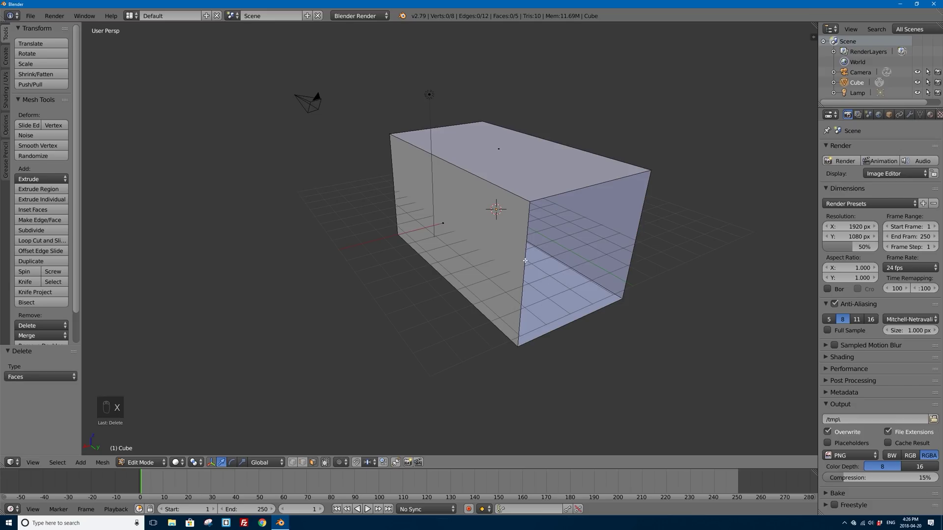
- Cut a horizontal edge loop slightly above the box's mid-height and bevel it into a band with an offset of about 1.17
middle_click_drag(548, 283, 420, 229)
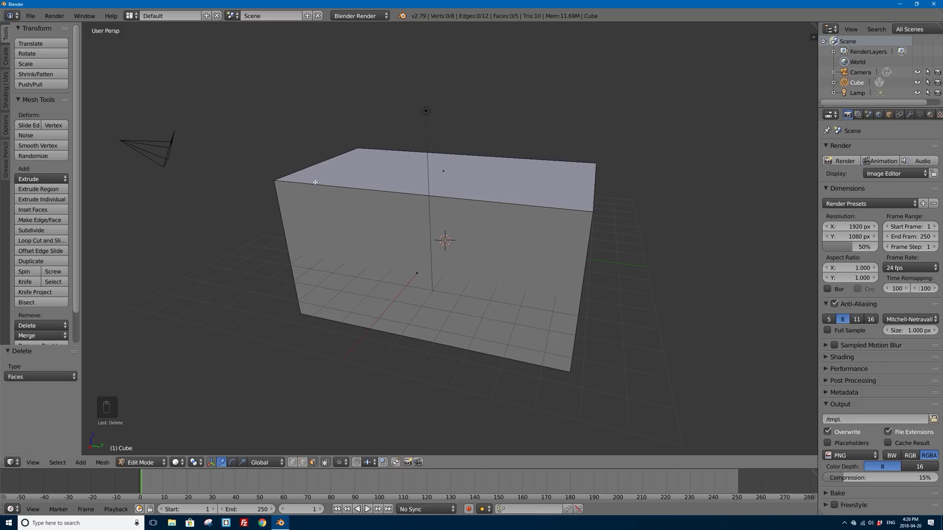
key("ctrl+r")
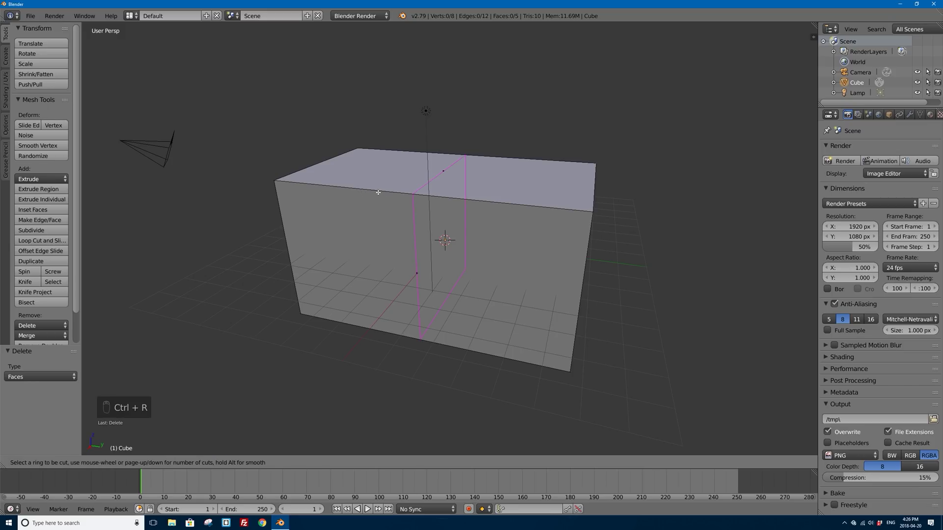
left_click(295, 253)
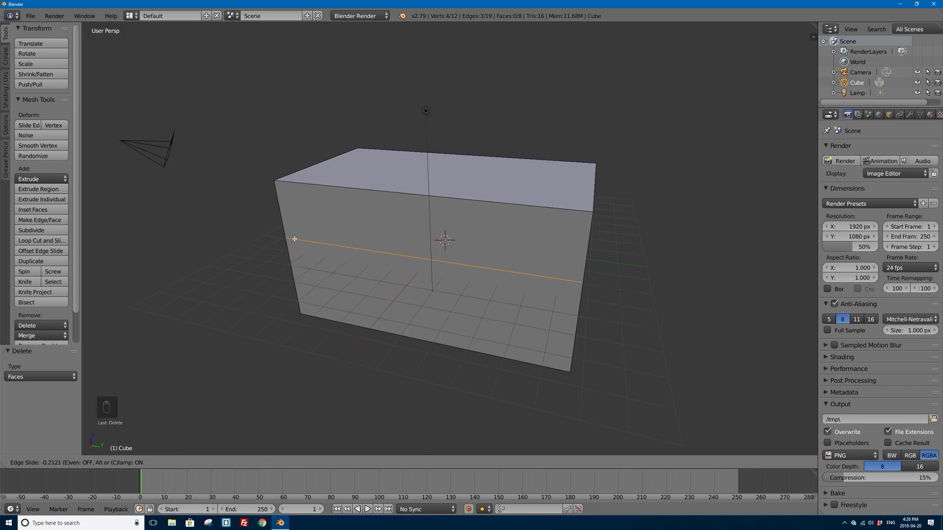
left_click(294, 239)
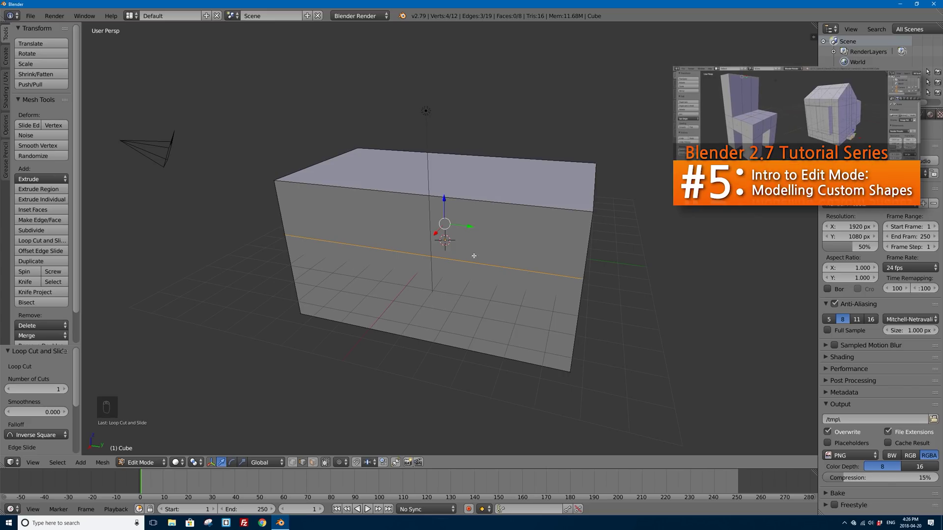
middle_click_drag(476, 257, 274, 237)
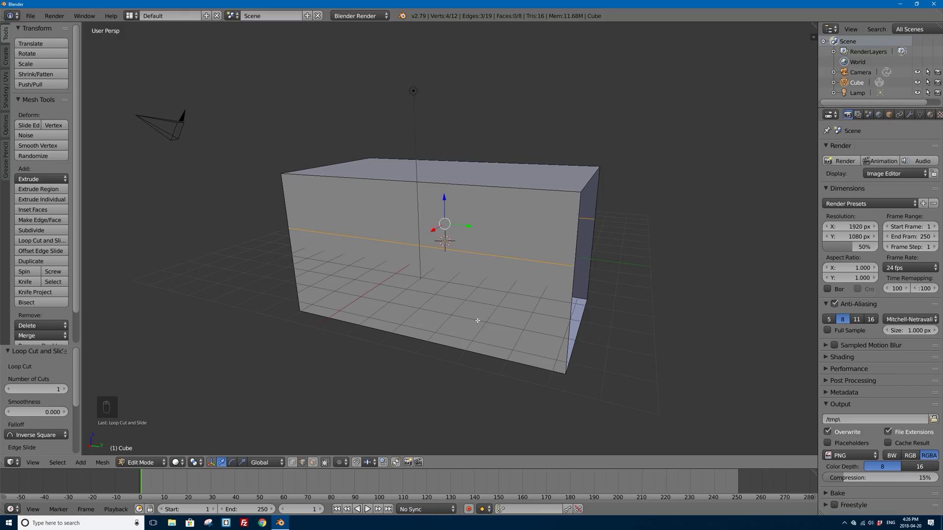
key("ctrl+b")
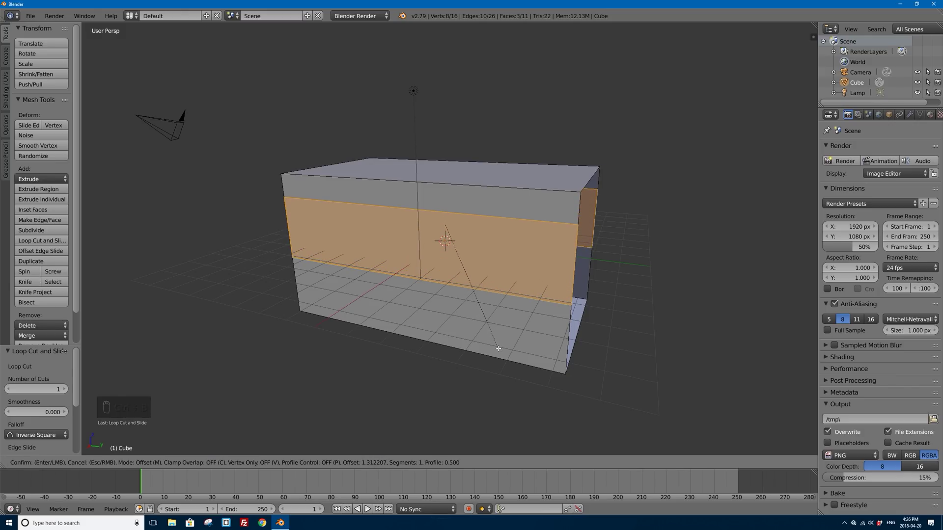
left_click(500, 350)
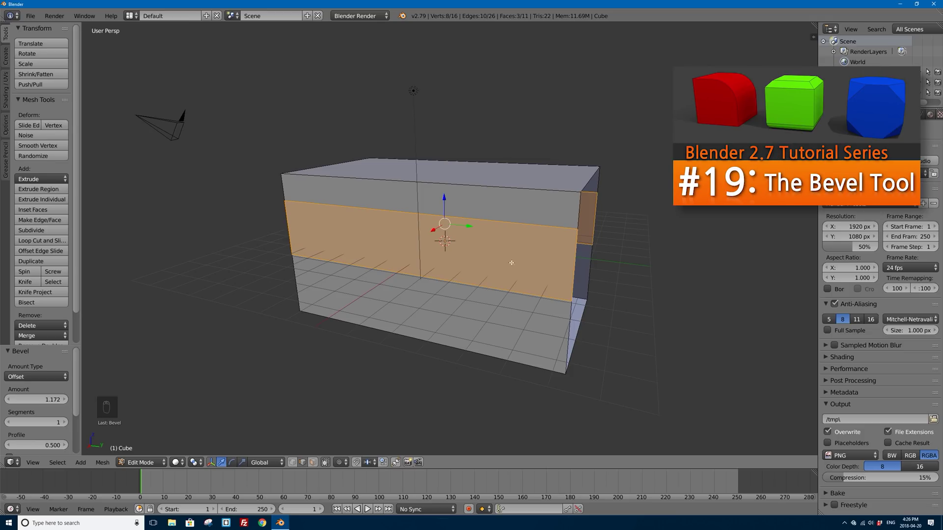
- Cut a vertical edge loop nearer the closed end of the box and bevel it into a band with an offset of about 1.58
middle_click_drag(455, 243, 365, 237)
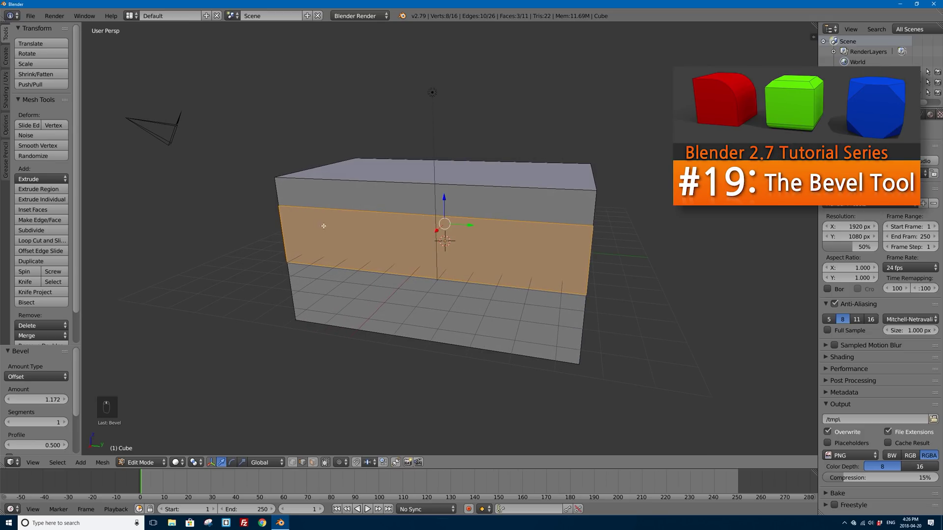
key("ctrl+r")
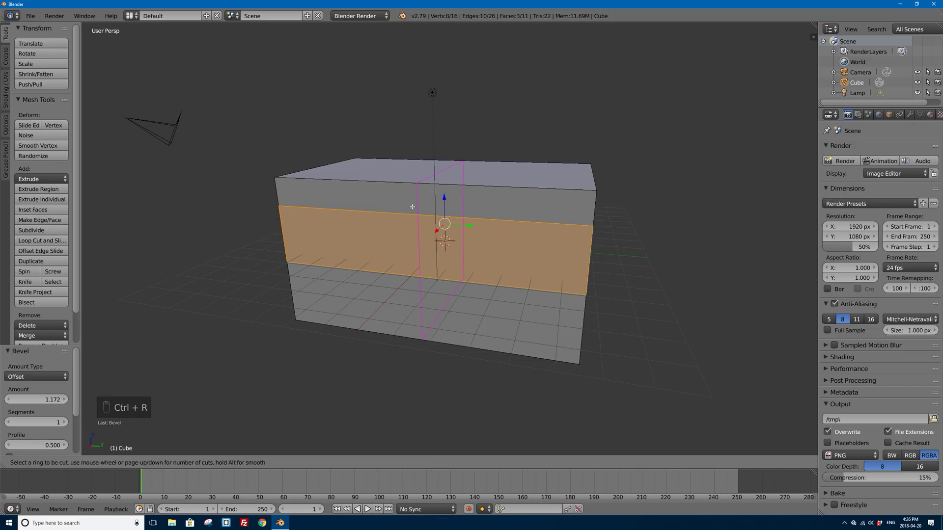
left_click(413, 206)
left_click(346, 195)
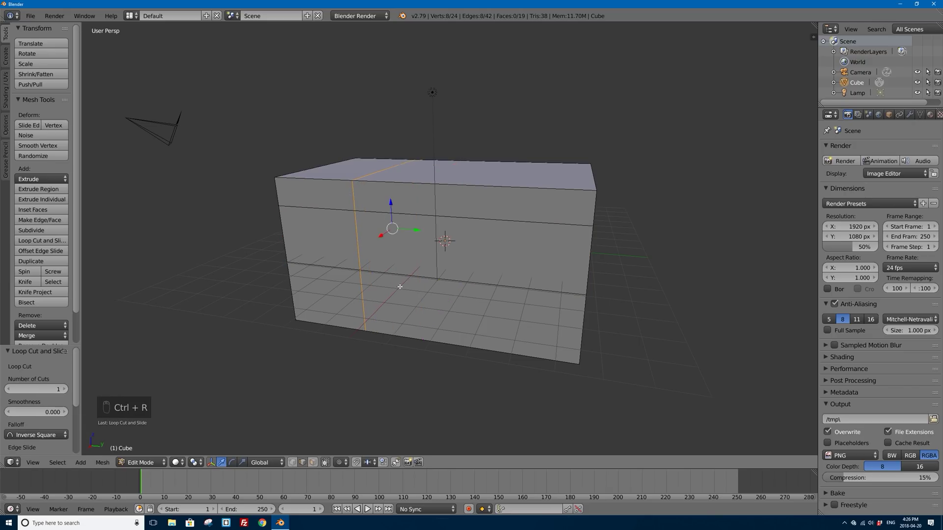
key("ctrl+b")
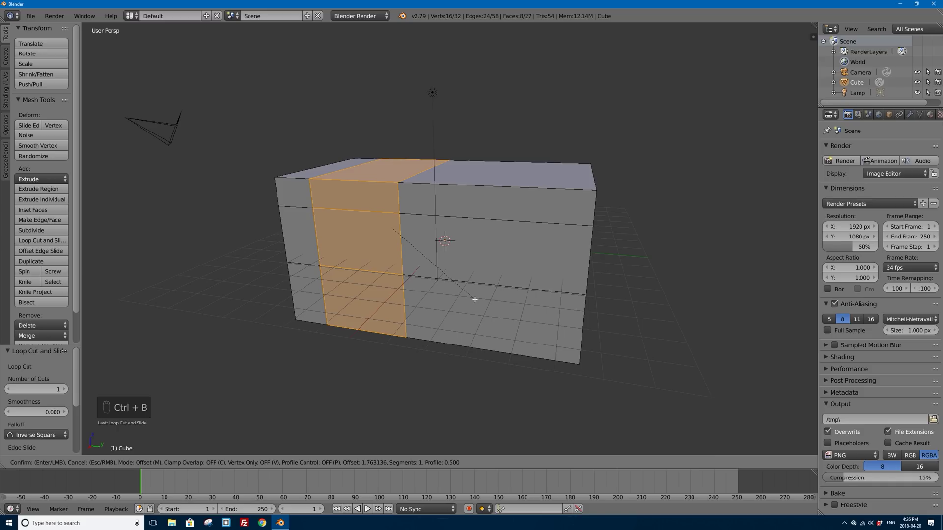
left_click(377, 228)
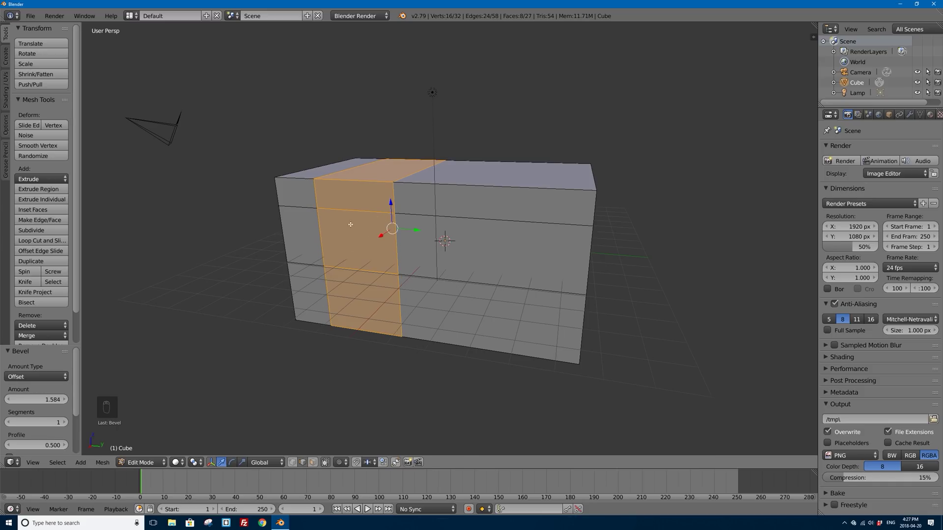
- Divide the vertical band into three strips with two evenly spaced loop cuts
key("ctrl+r")
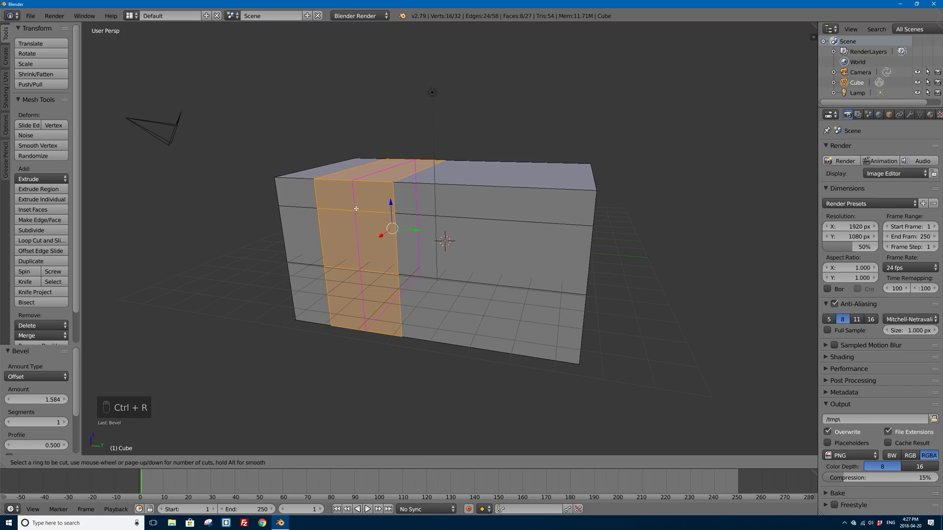
scroll(355, 208, "up", 1)
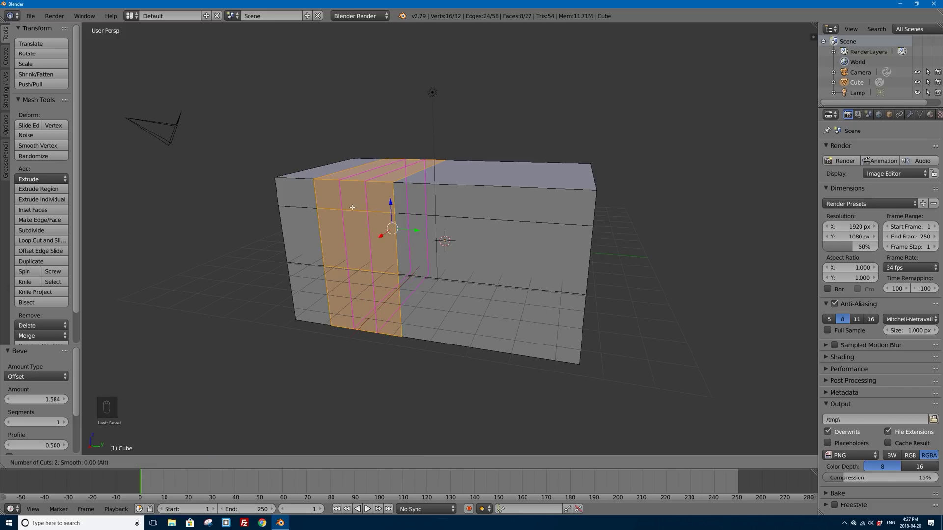
scroll(352, 208, "up", 7)
scroll(352, 207, "down", 8)
left_click(350, 207)
left_click(368, 204)
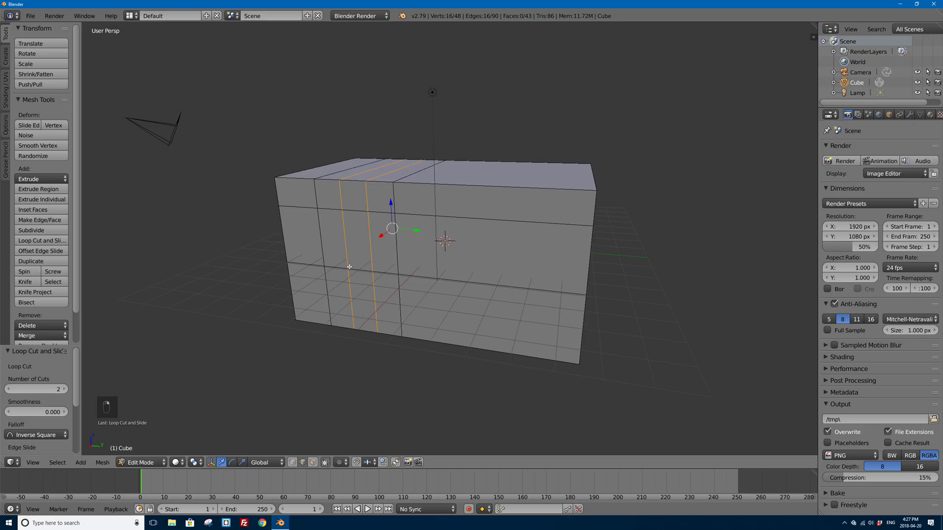
- Add a single horizontal loop cut near the middle of the horizontal band
key("ctrl+r")
left_click(322, 235)
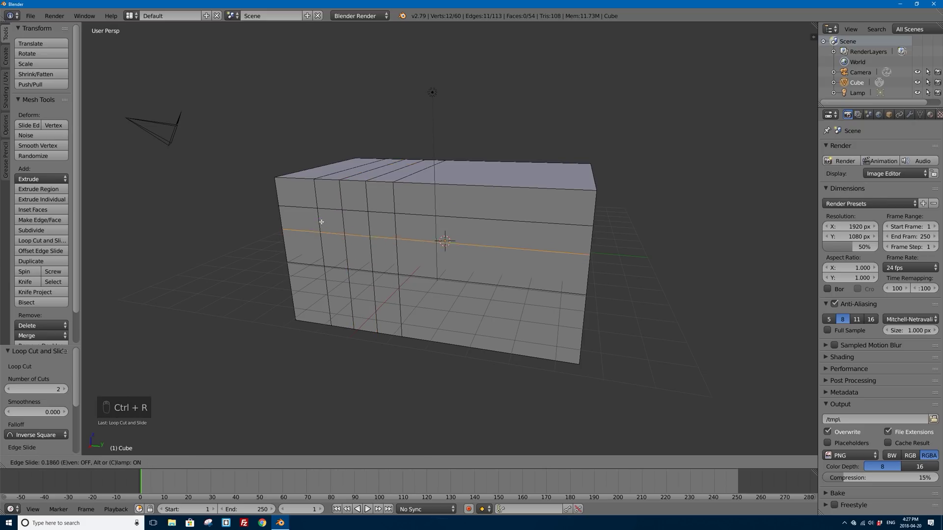
left_click(325, 232)
middle_click_drag(342, 230, 355, 219)
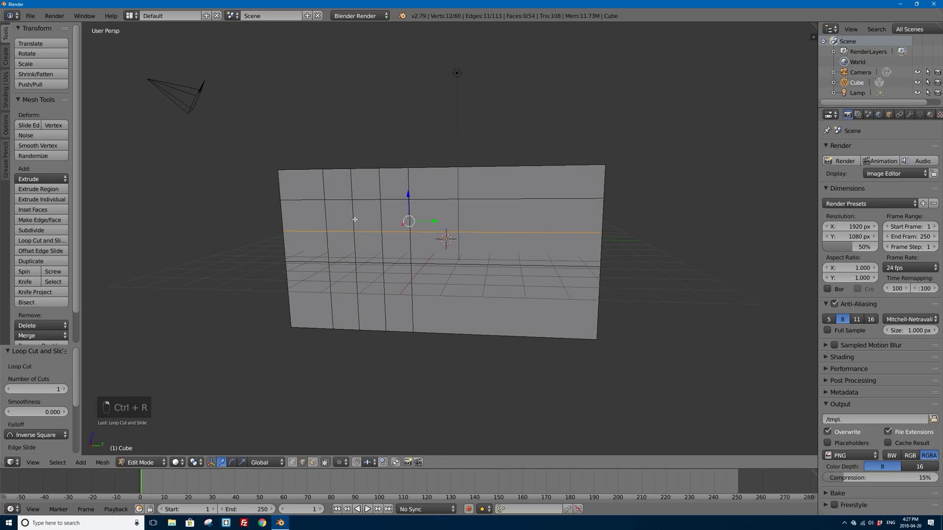
right_click(355, 221, "alt")
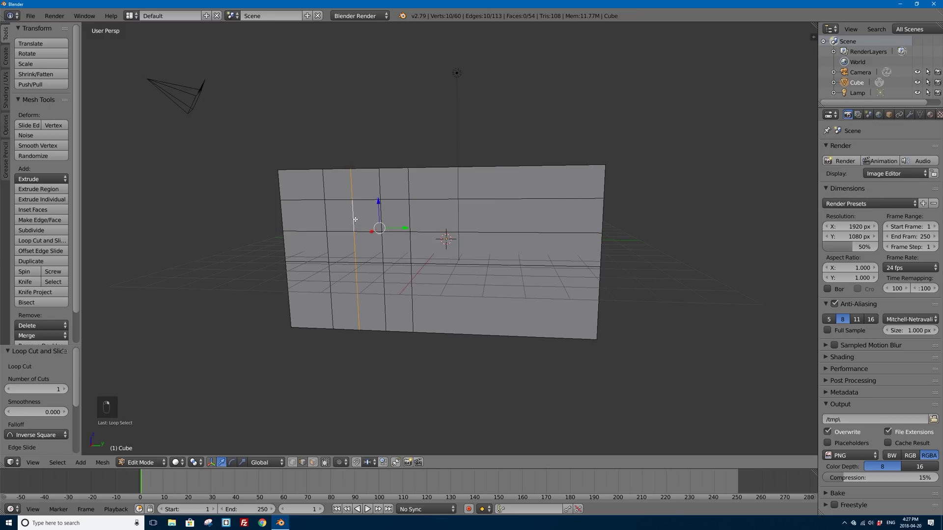
right_click(382, 214, "alt")
right_click(385, 231, "alt")
middle_click_drag(385, 232, 381, 240)
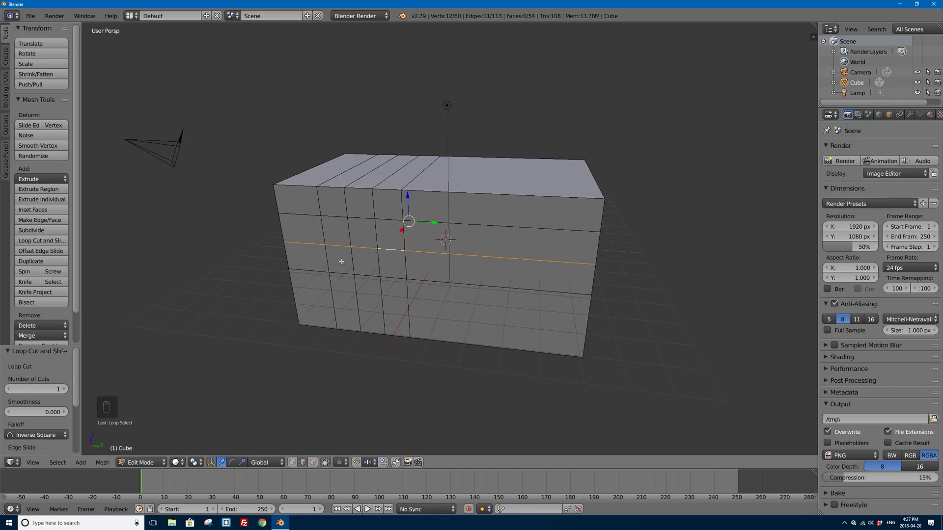
mouse_move(391, 262)
middle_mouse_down()
mouse_move(391, 250)
mouse_move(322, 249)
mouse_move(375, 254)
middle_mouse_up()
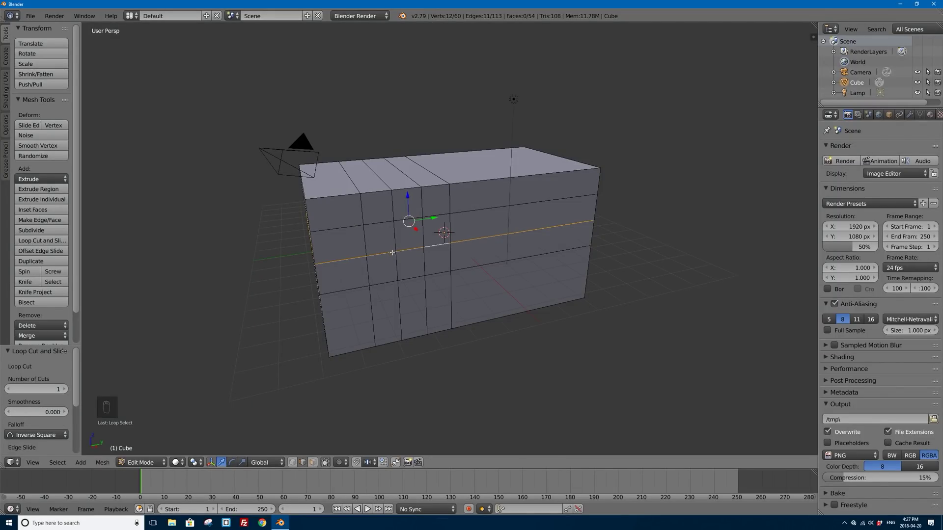
key("a")
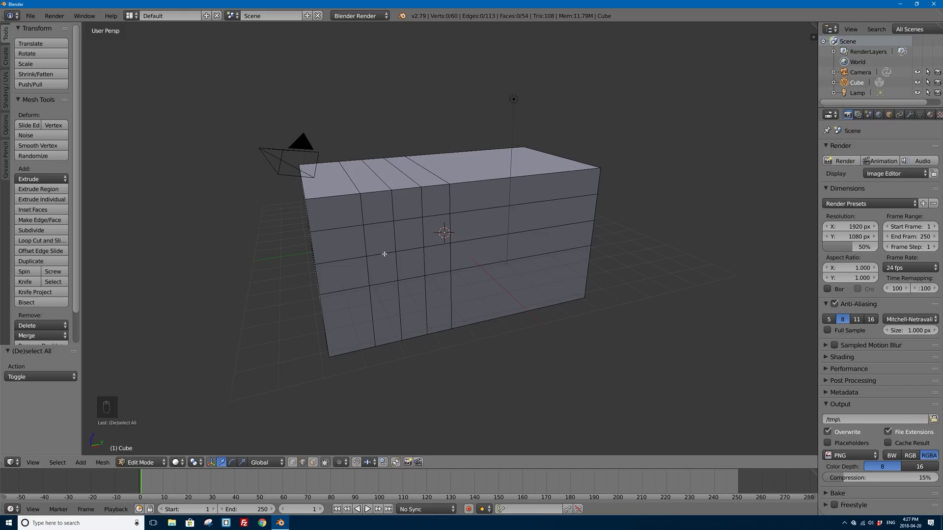
- Select the window band's middle horizontal loop and its two inner vertical loops, and bevel them into thin bars with an offset of 0.065
right_click(385, 253, "alt")
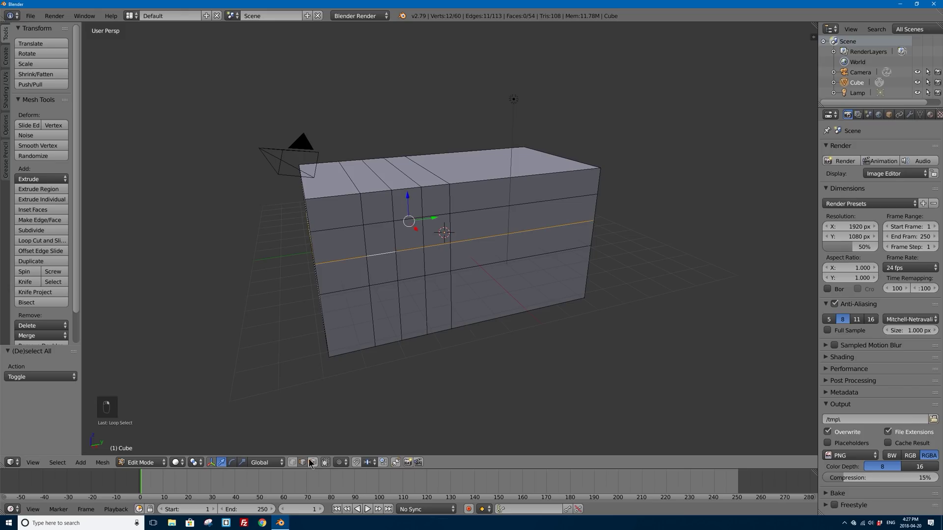
middle_click_drag(410, 255, 345, 254)
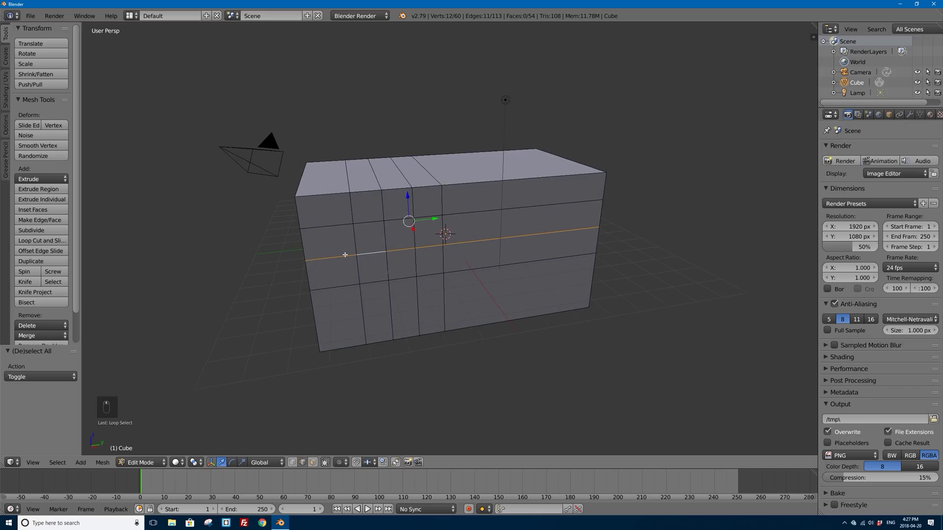
middle_click_drag(276, 245, 340, 242)
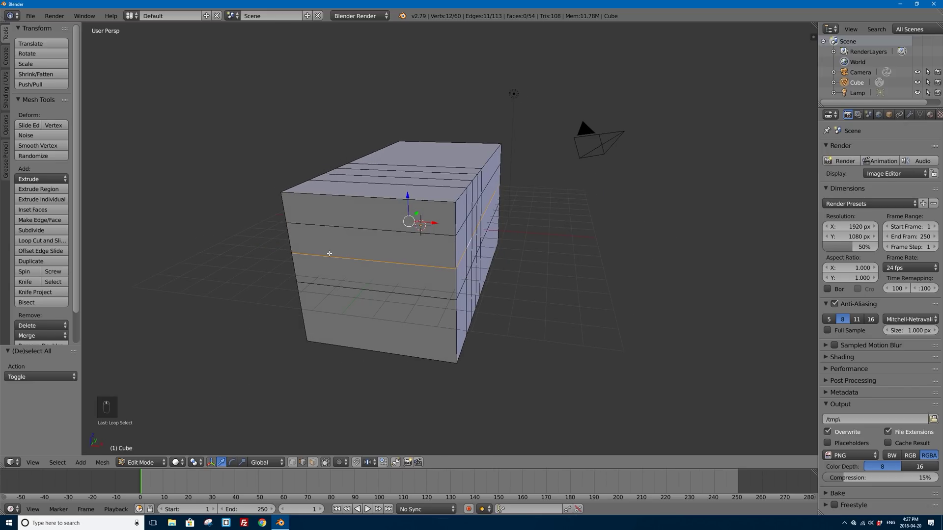
middle_click_drag(488, 260, 427, 271)
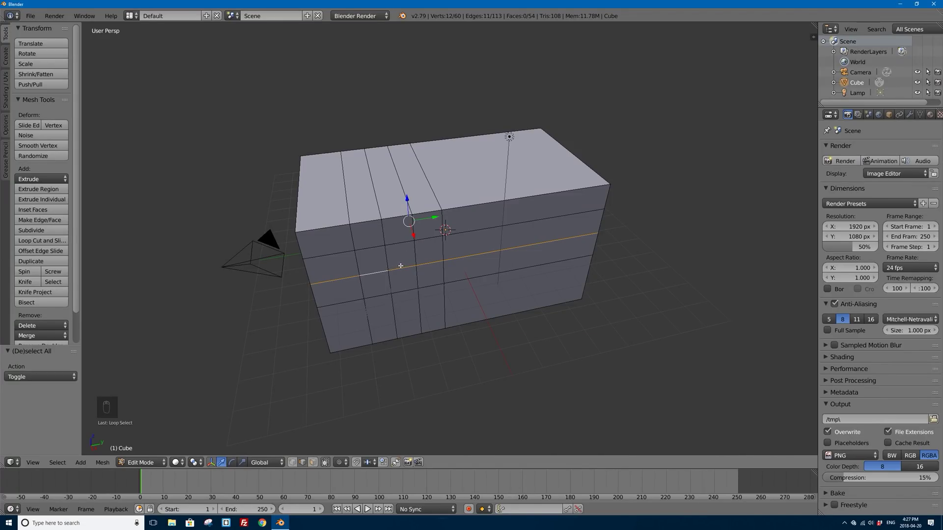
right_click(389, 256, "alt+shift")
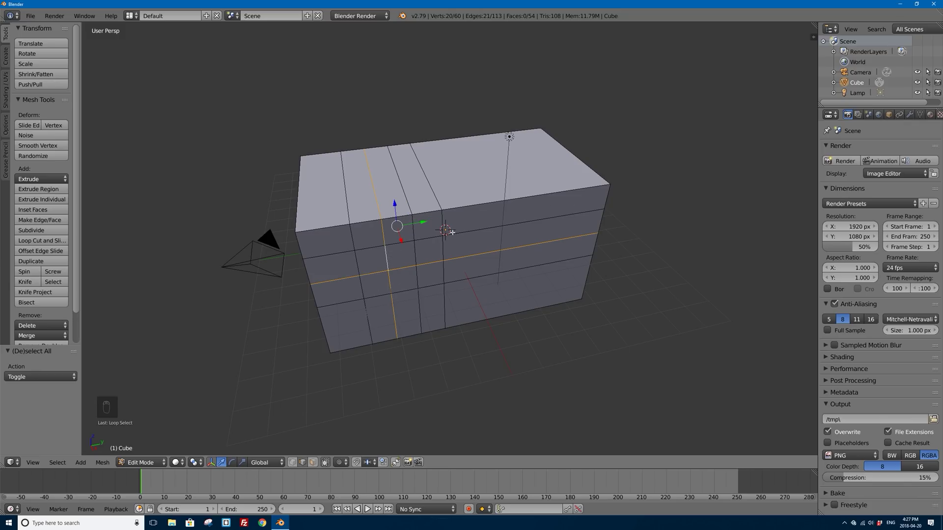
right_click(415, 250, "alt+shift")
middle_click_drag(434, 265, 400, 209)
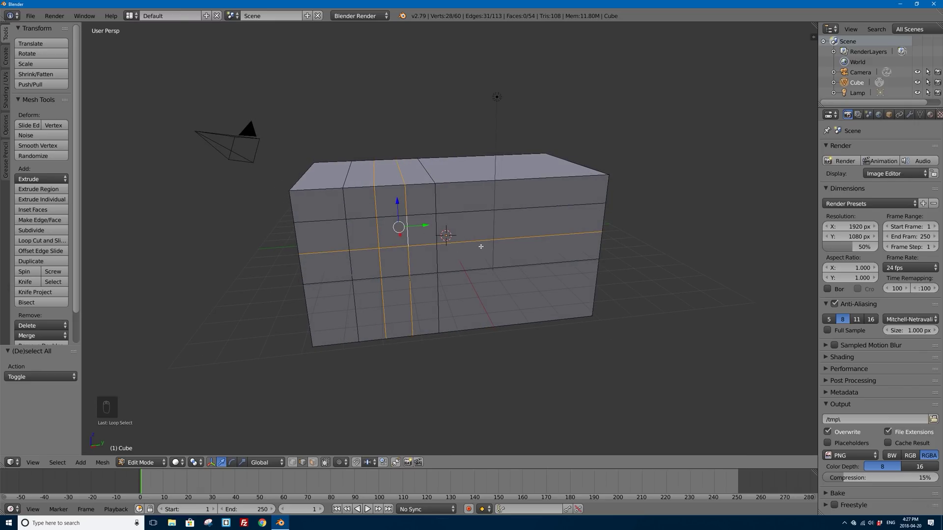
key("ctrl+b")
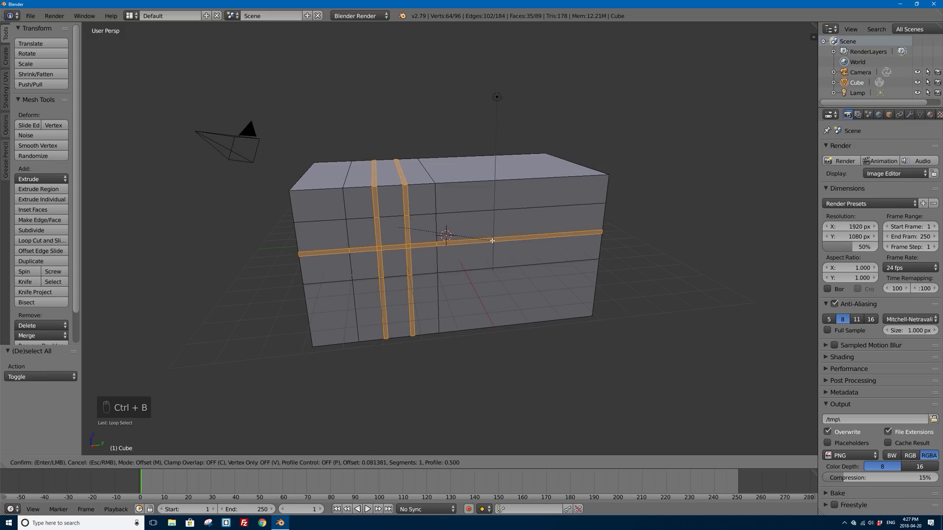
left_click(492, 240)
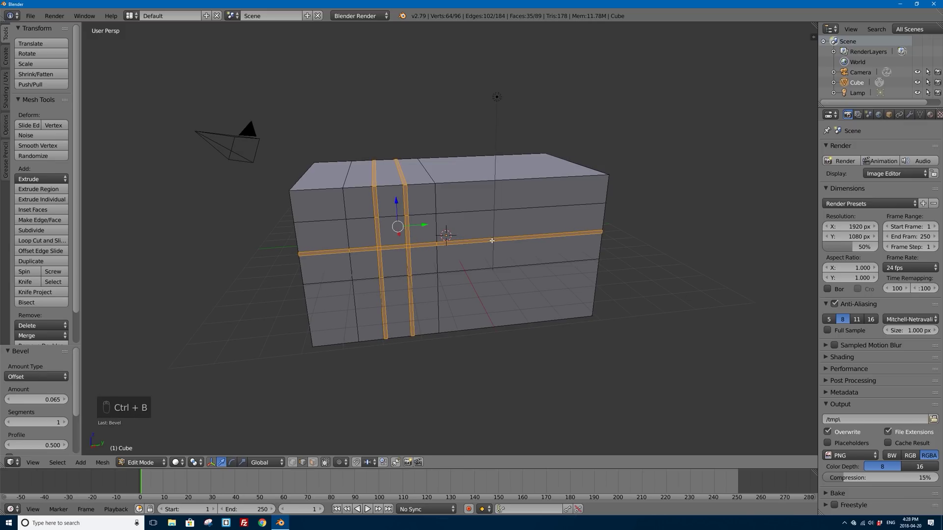
- Select the six window pane faces between the thin bars on the box's side wall and delete them
left_click(313, 462)
right_click(367, 231)
right_click(396, 230, "shift")
right_click(423, 229, "shift")
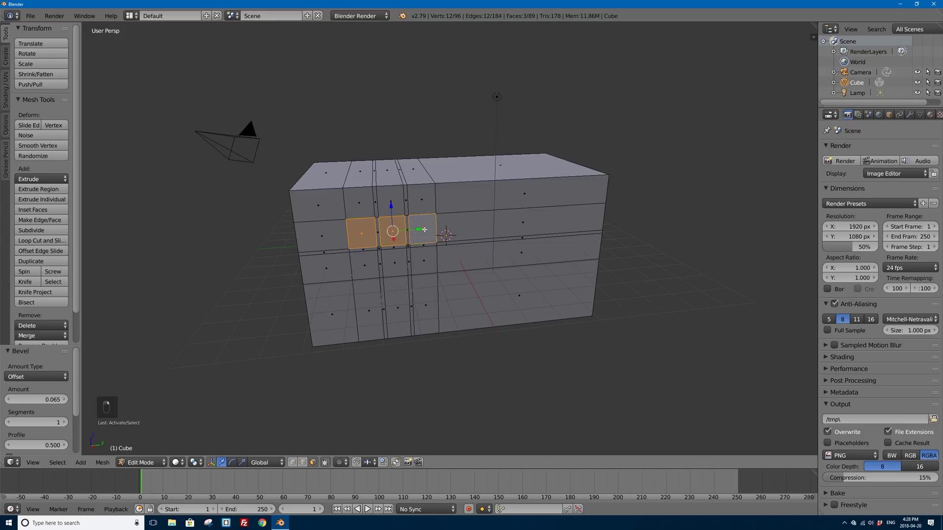
right_click(423, 261, "shift")
right_click(394, 263, "shift")
right_click(365, 265, "shift")
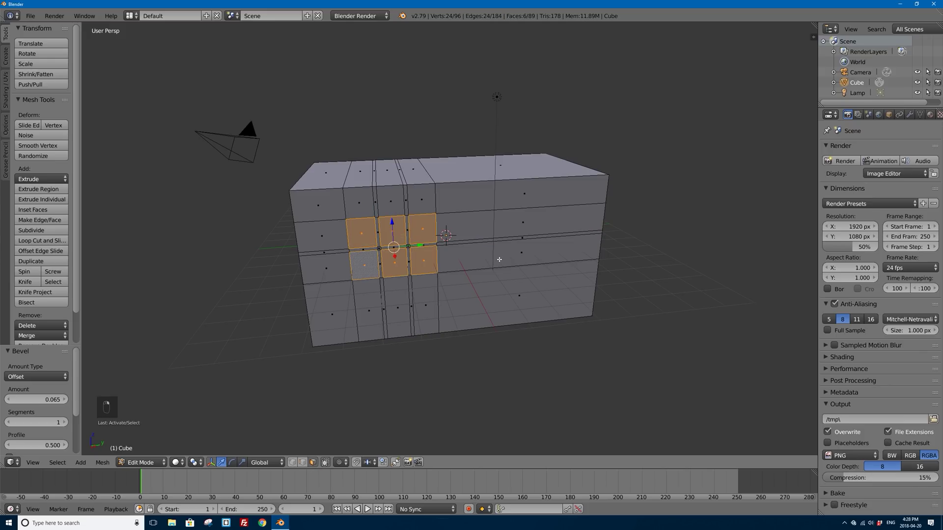
key("x")
left_click(476, 261)
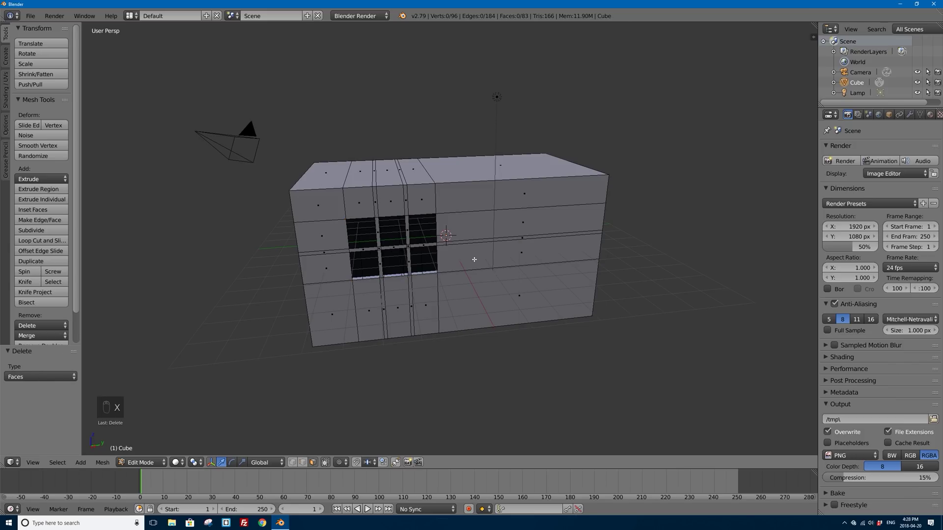
- Return to Object Mode and add a Solidify modifier to the room
middle_click_drag(474, 259, 434, 254)
key("Tab")
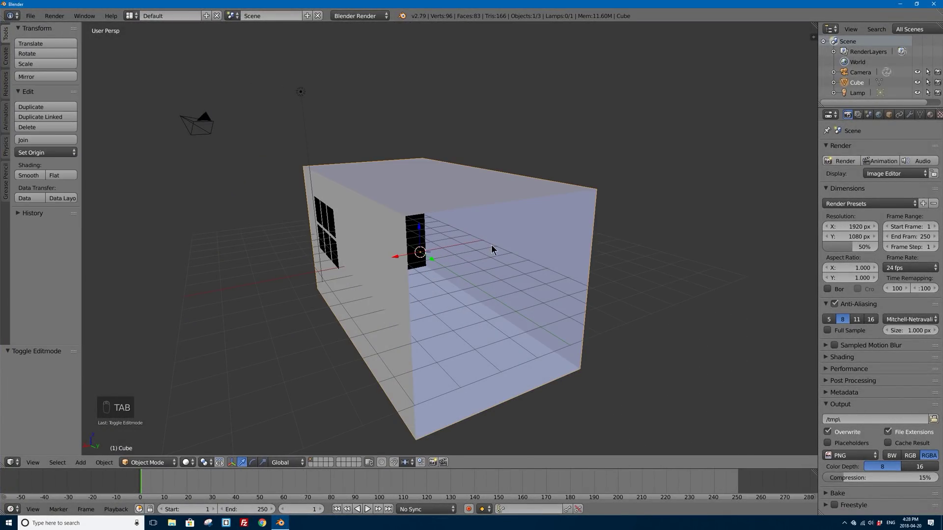
middle_click_drag(493, 250, 467, 244)
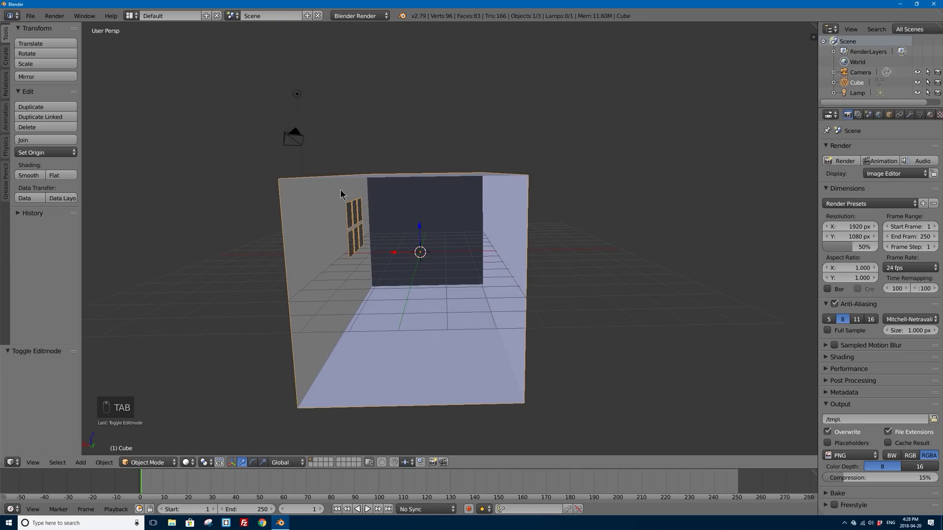
left_click(910, 115)
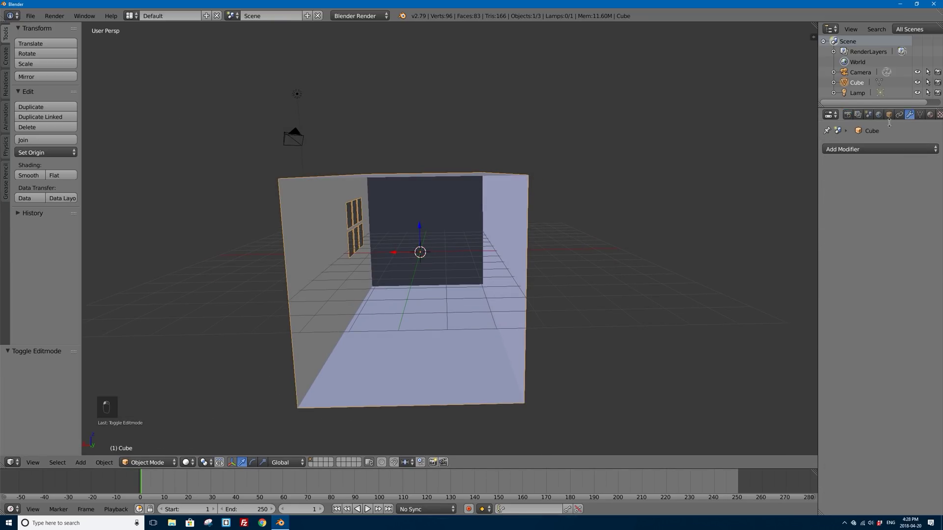
left_click(860, 151)
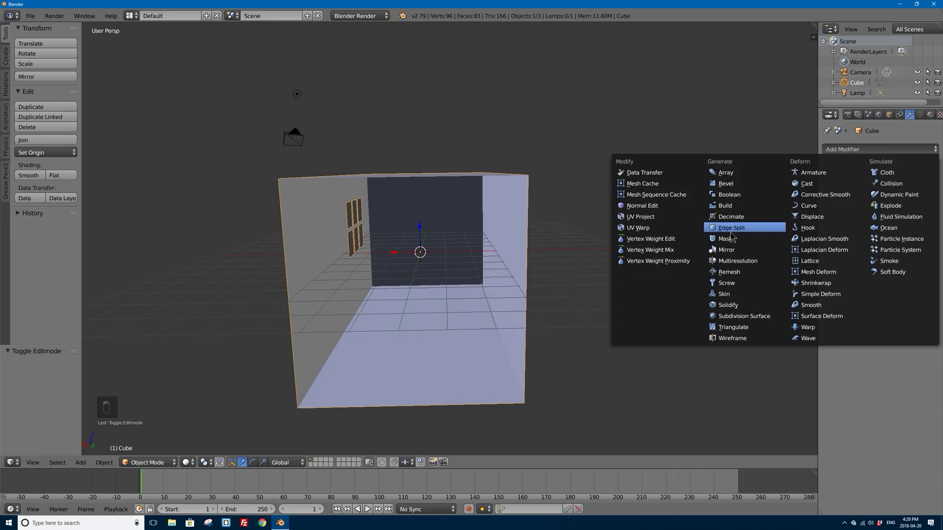
left_click(726, 305)
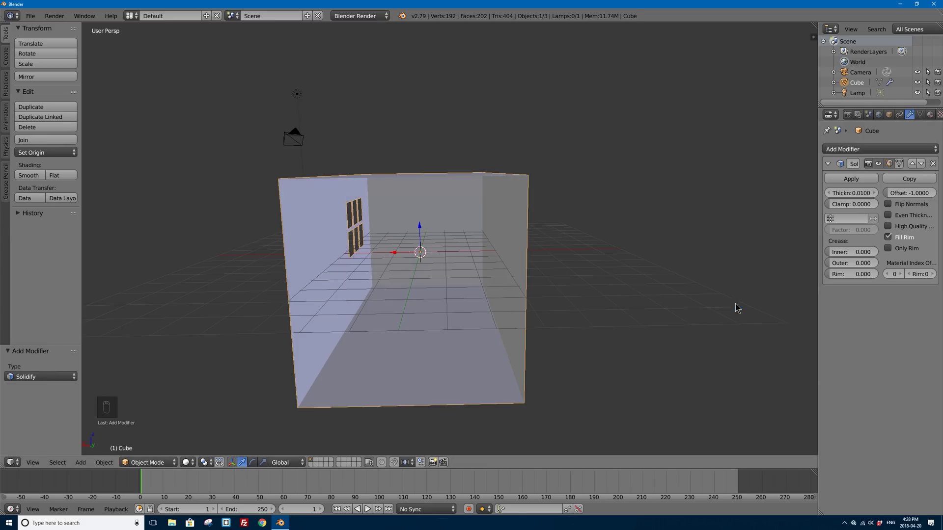
- Increase the thickness of the room's Solidify modifier to about 0.157
middle_click_drag(328, 213, 303, 234)
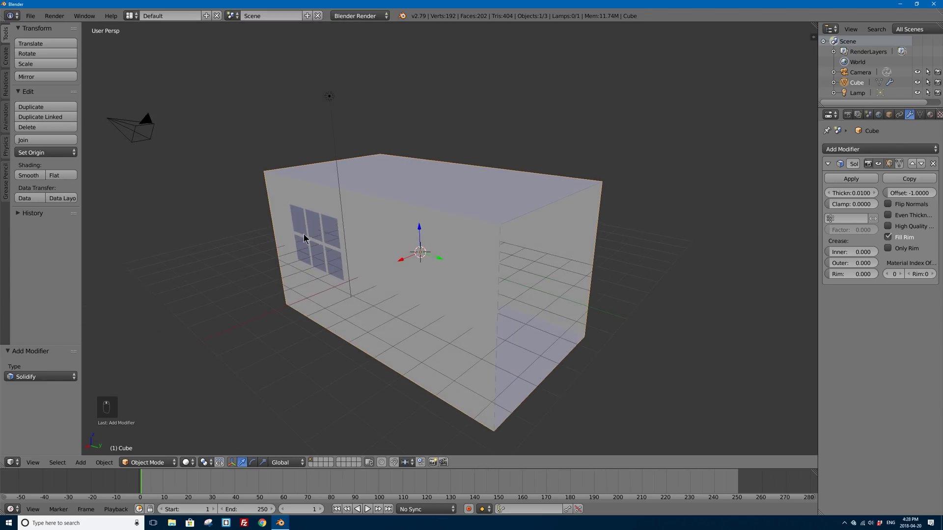
scroll(303, 234, "up", 3)
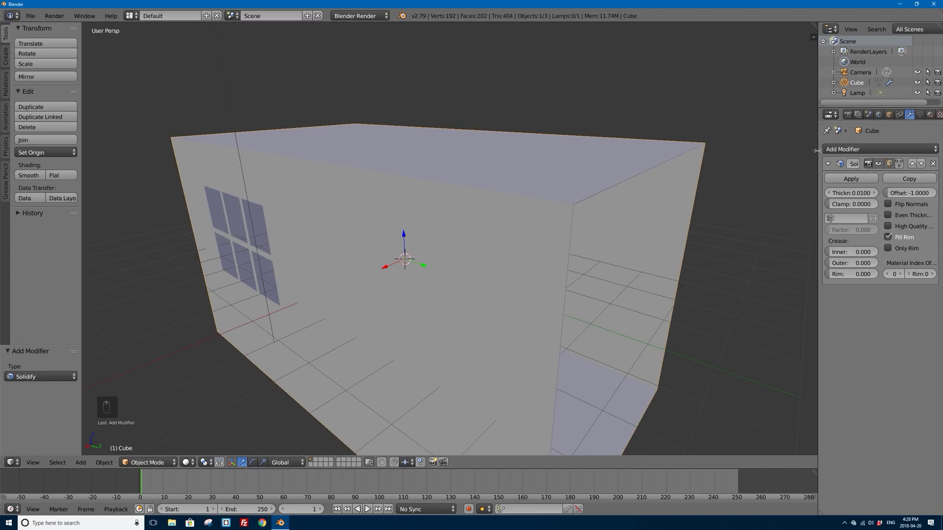
left_click_drag(819, 156, 772, 156)
left_click_drag(792, 191, 840, 190)
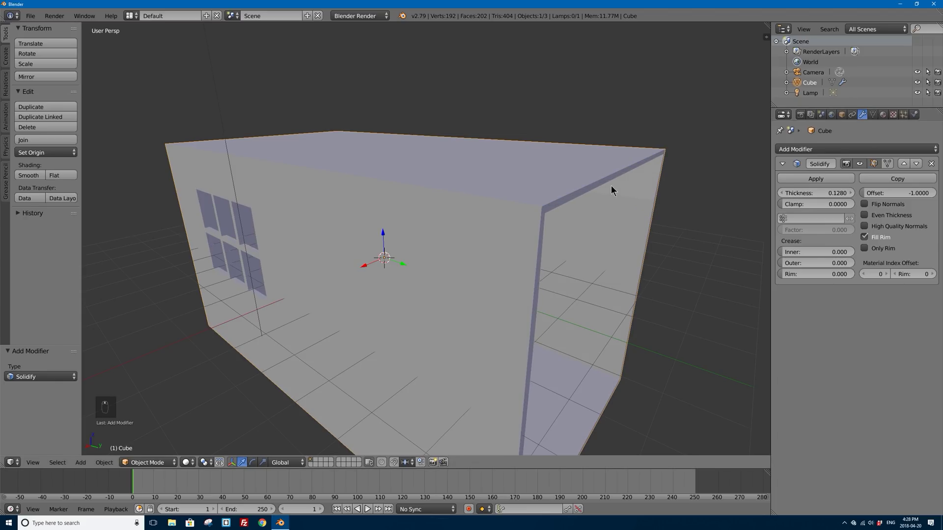
middle_click_drag(612, 187, 648, 147)
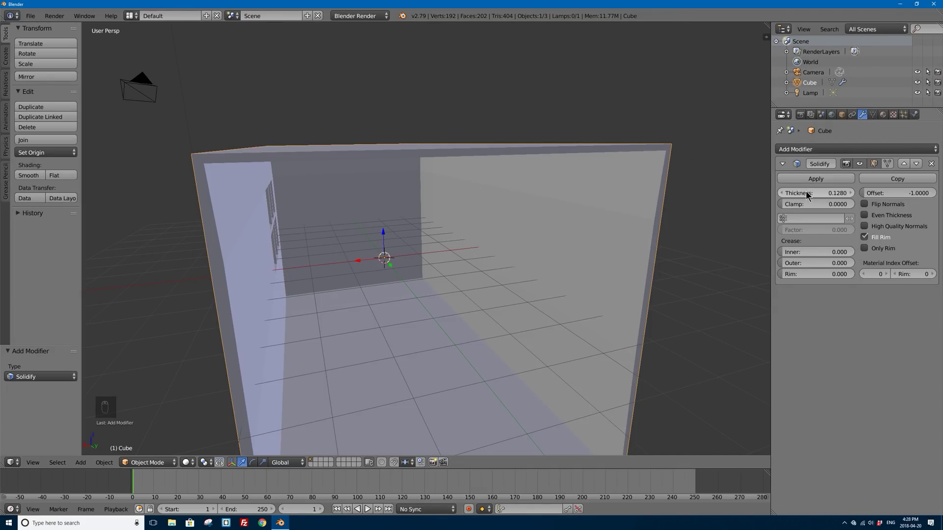
left_click_drag(807, 195, 823, 195)
scroll(533, 202, "up", 4)
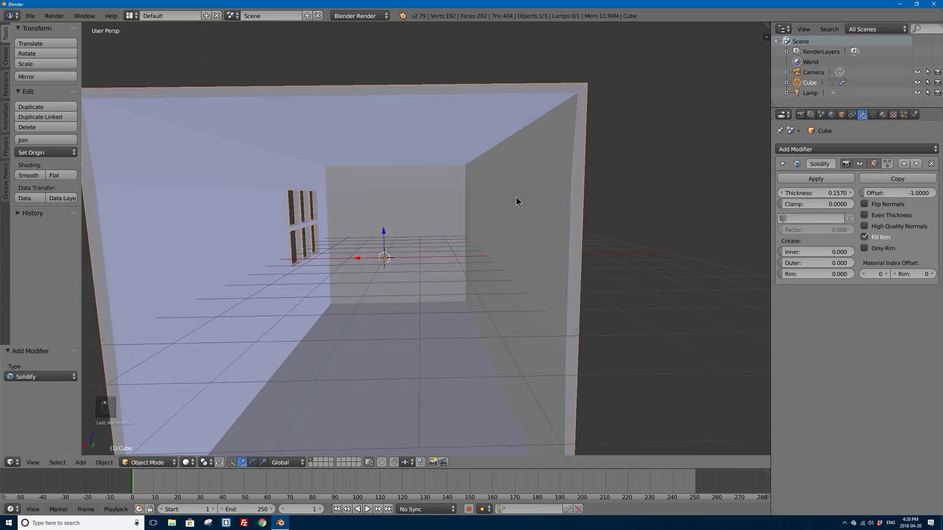
scroll(516, 201, "down", 1)
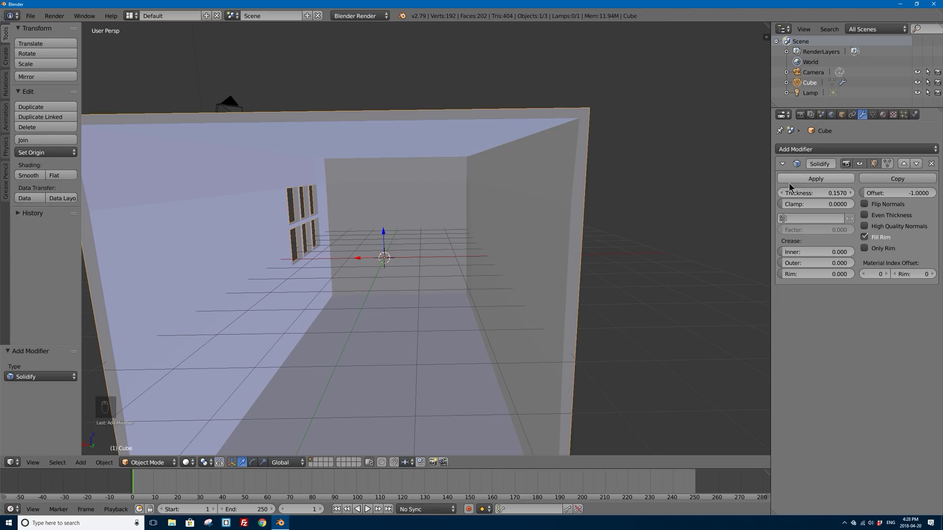
- Enable Even Thickness on the Solidify modifier, set its thickness to 0.092, and apply it to the room
left_click(867, 215)
middle_click_drag(353, 218, 362, 217)
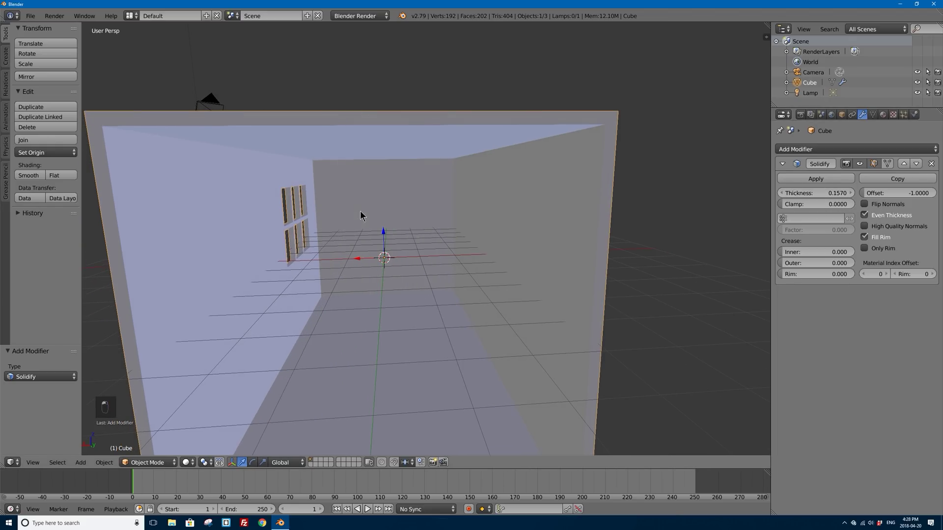
left_click_drag(808, 194, 785, 194)
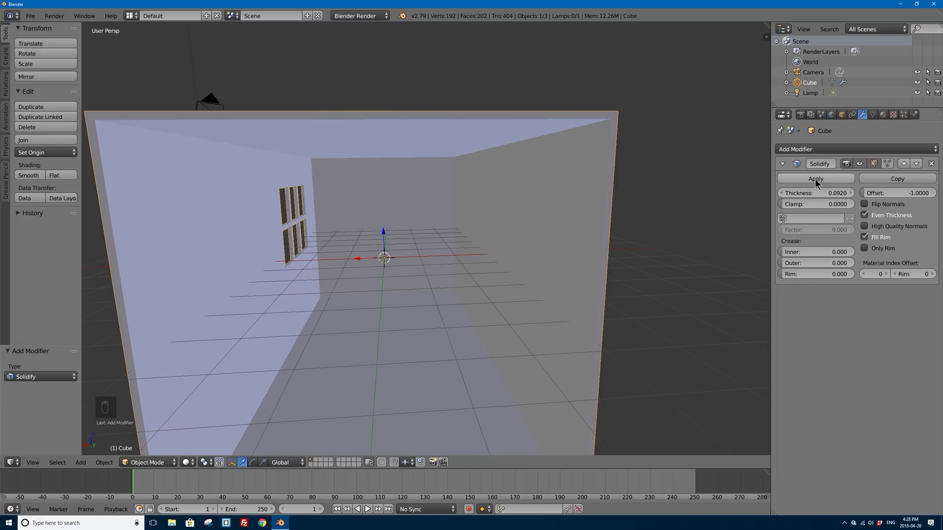
left_click(816, 180)
- Select the lamp, lower it about 2.86 units along Z and move it about -4.15 units along Y
scroll(340, 206, "down", 10)
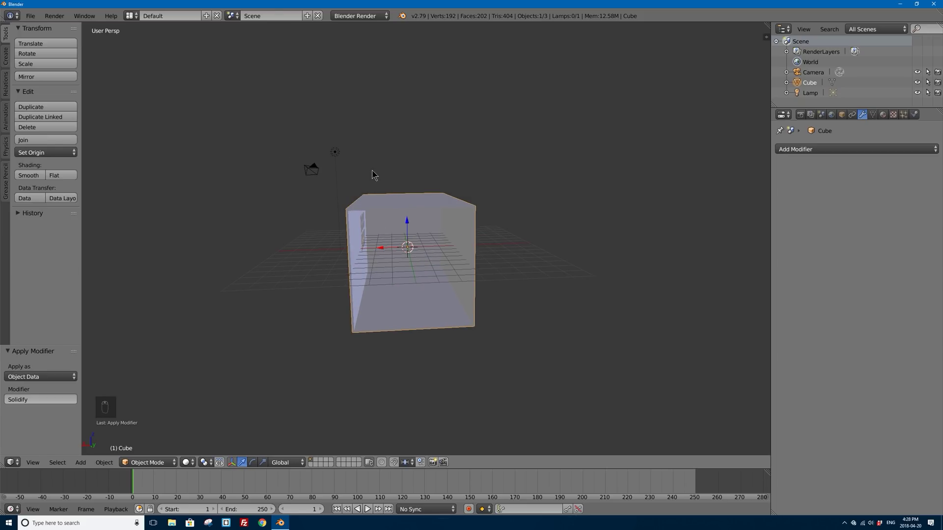
middle_click_drag(373, 174, 373, 220)
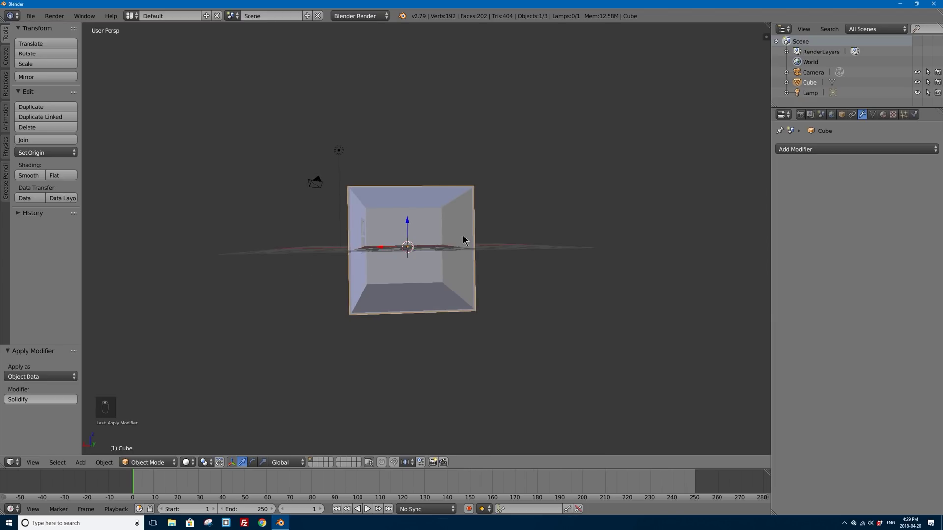
middle_click_drag(421, 283, 350, 183)
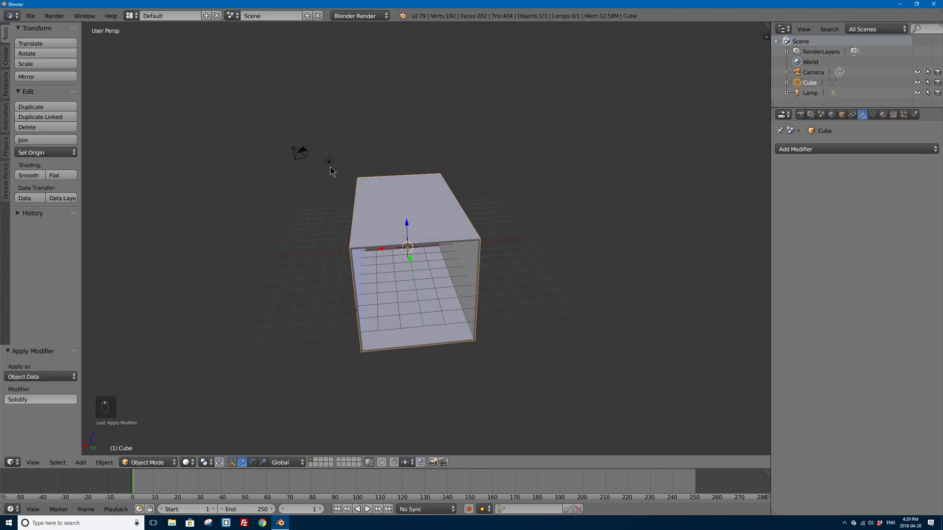
right_click(350, 183)
left_click_drag(334, 143, 335, 192)
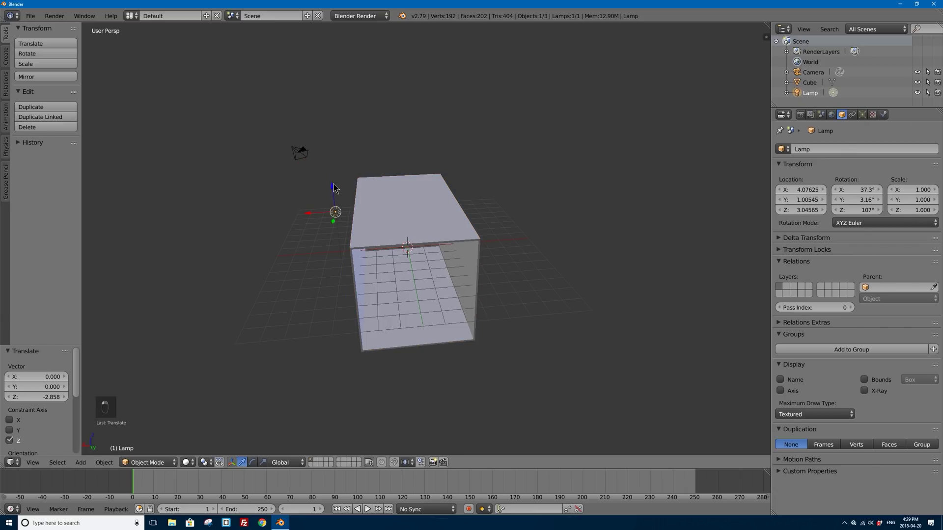
middle_click_drag(335, 192, 355, 219)
left_click_drag(354, 219, 299, 222)
middle_click_drag(300, 221, 255, 222)
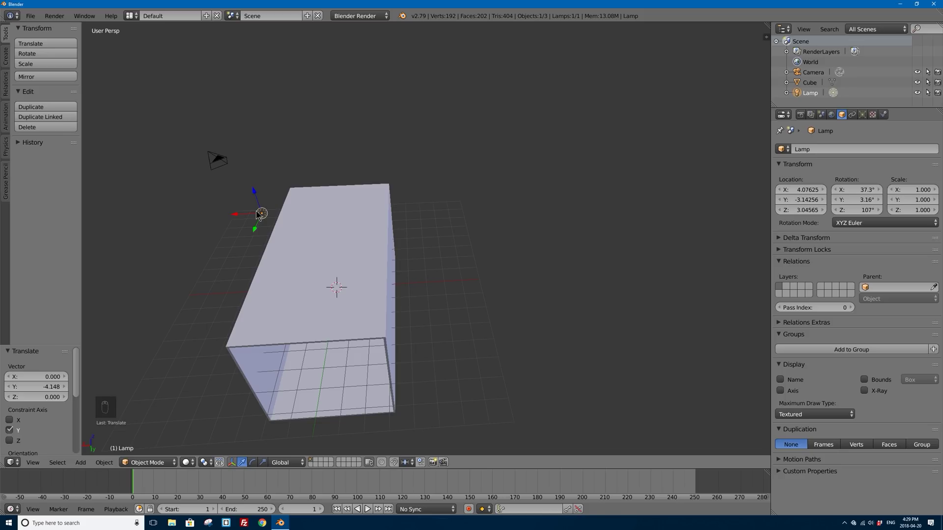
- Move the lamp up and outward from the window wall to about X 9.21, Y -1.73, Z 8.18, using front and top orthographic views
key("KP_1")
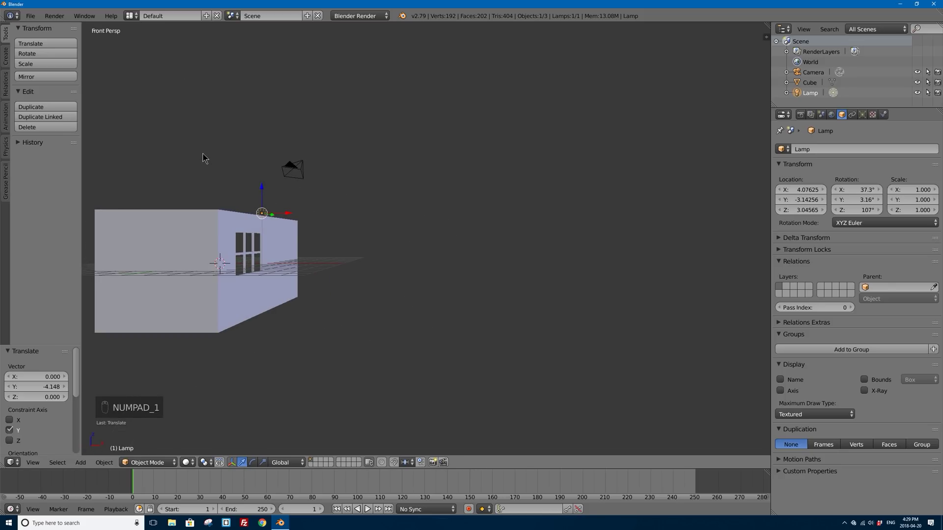
key("KP_5")
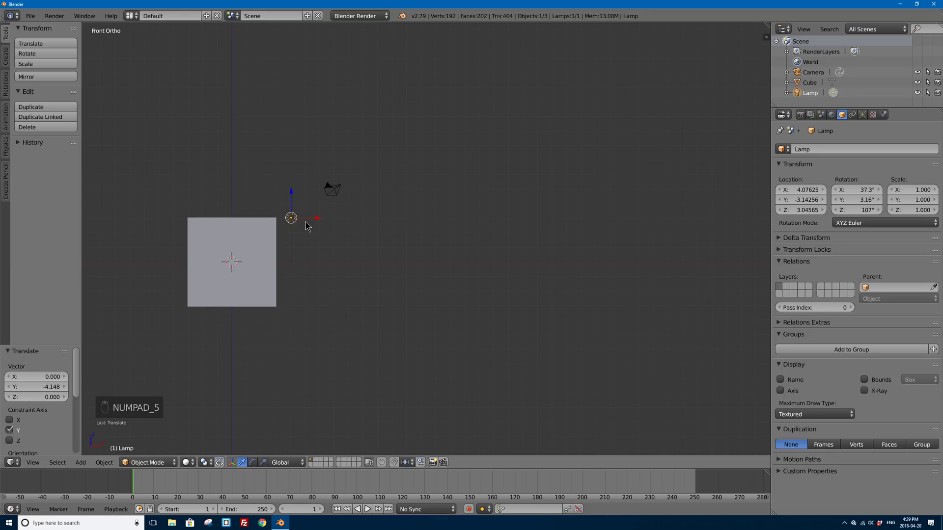
key("g")
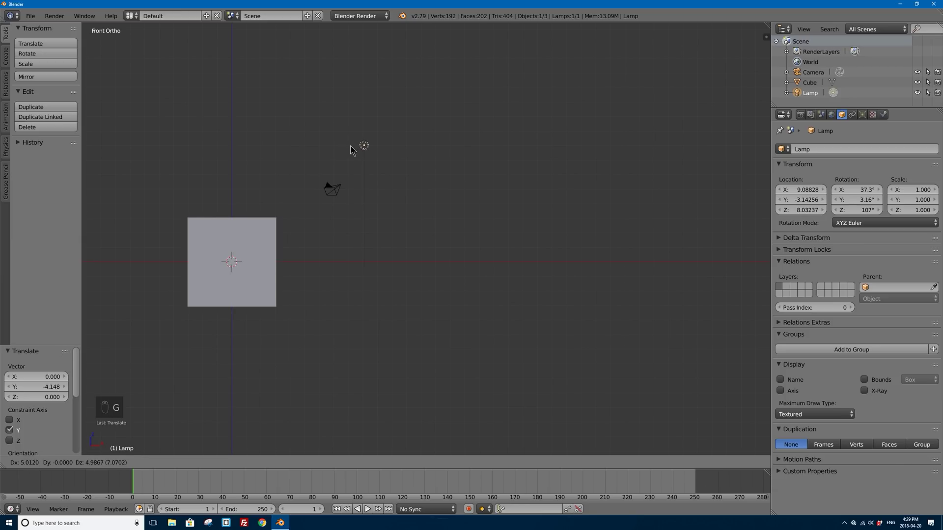
left_click(351, 149)
key("KP_7")
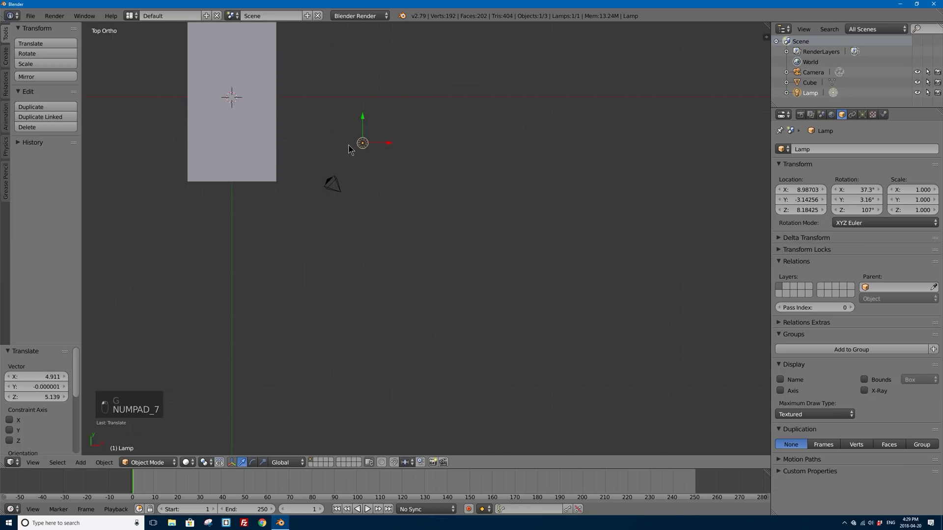
key("g")
left_click(370, 144)
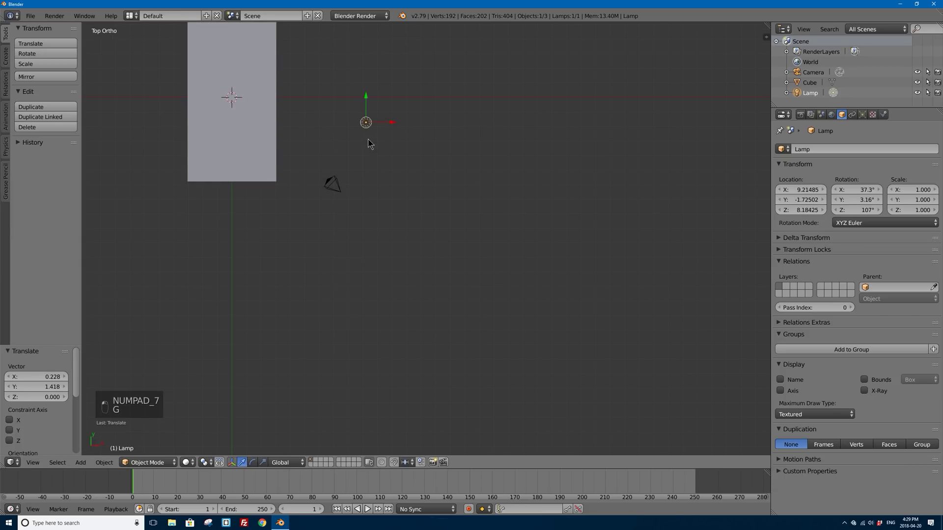
middle_click_drag(214, 126, 213, 55)
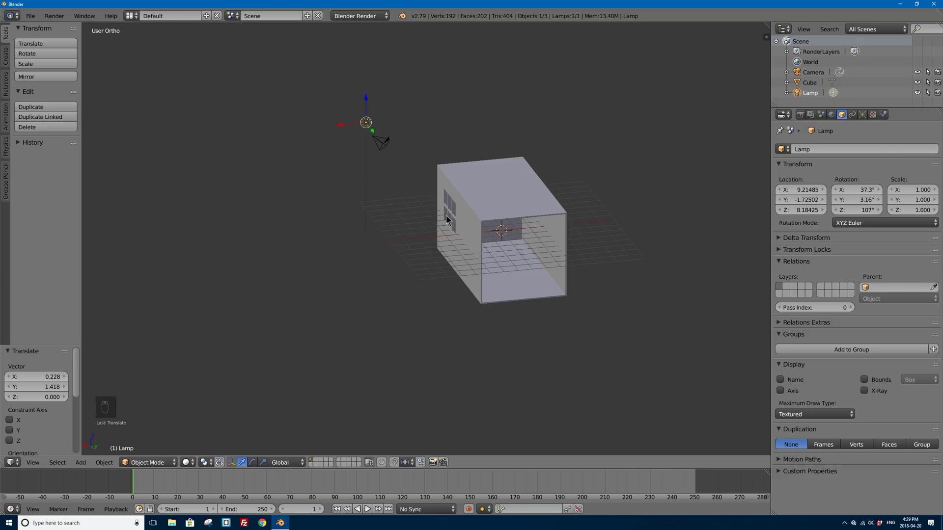
- Lock the camera to the view and reframe it to look straight into the room through its open end, with the room selected
key("KP_0")
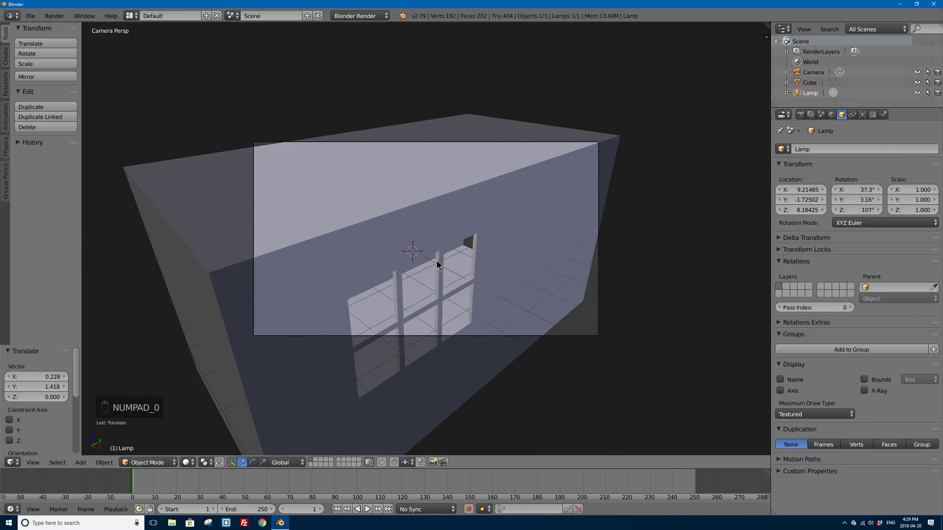
key("n")
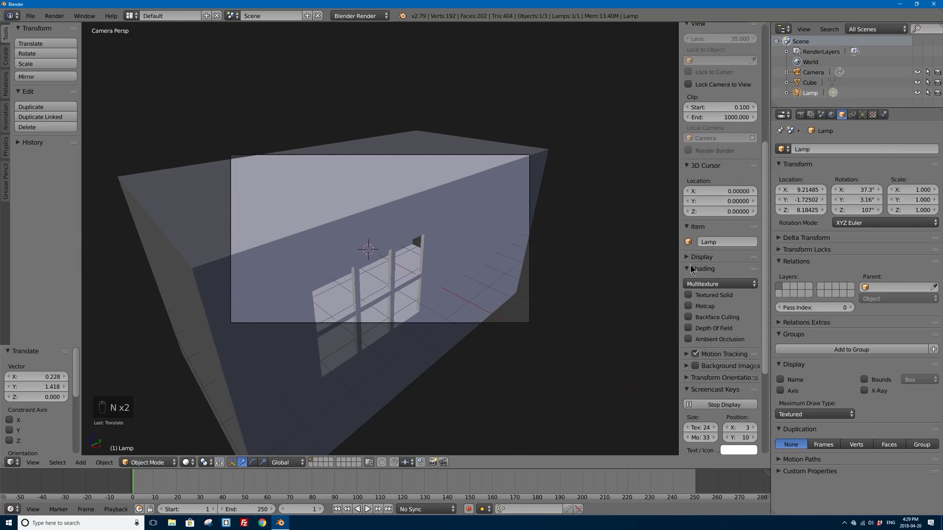
scroll(706, 195, "up", 5)
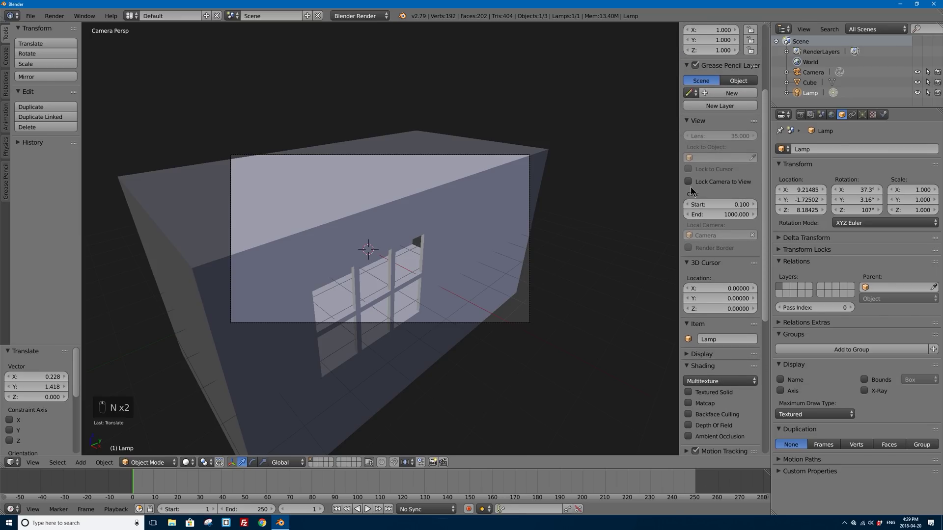
left_click(688, 182)
right_click(486, 202)
middle_click_drag(580, 243, 436, 179)
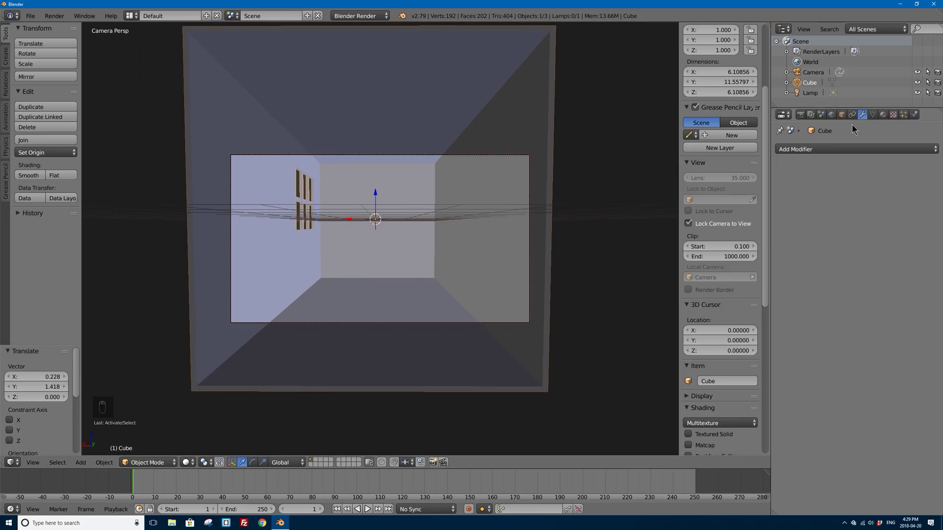
- Show the viewport in Rendered shading and switch the render engine to Cycles Render
left_click(185, 463)
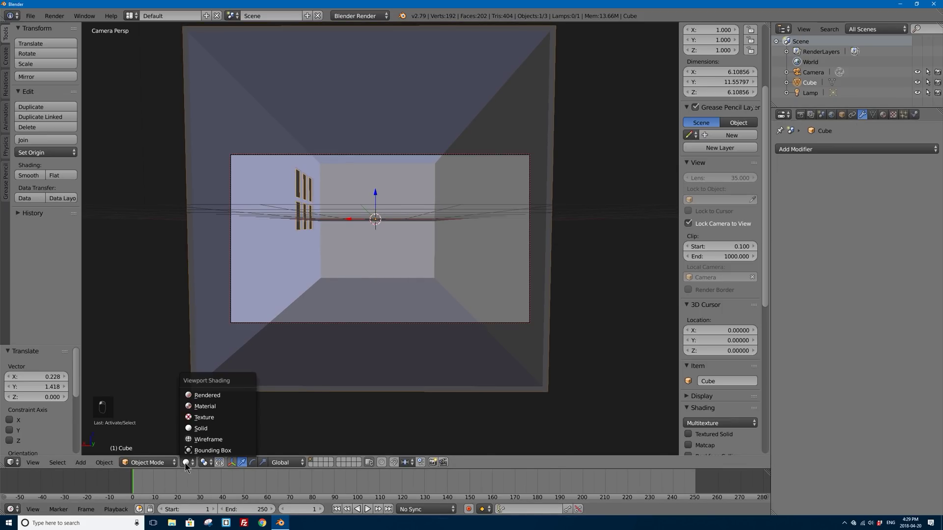
left_click(206, 395)
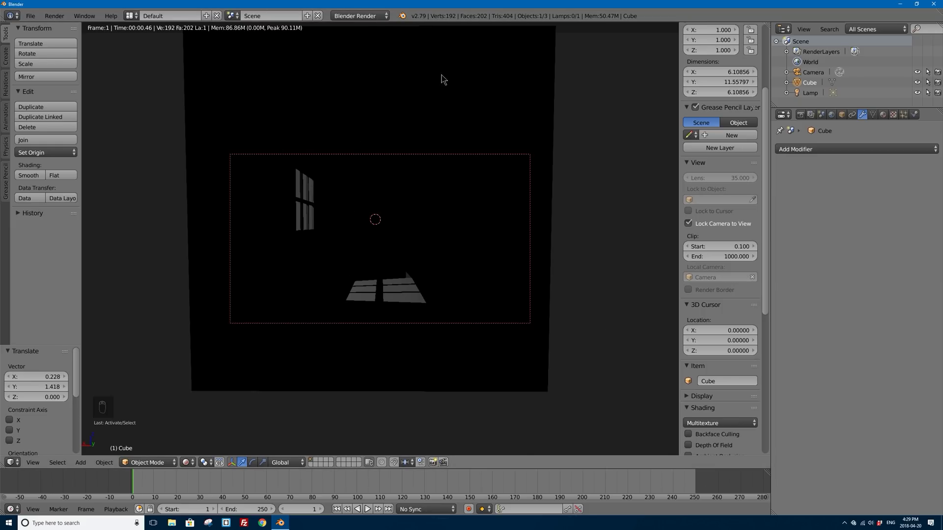
left_click(372, 17)
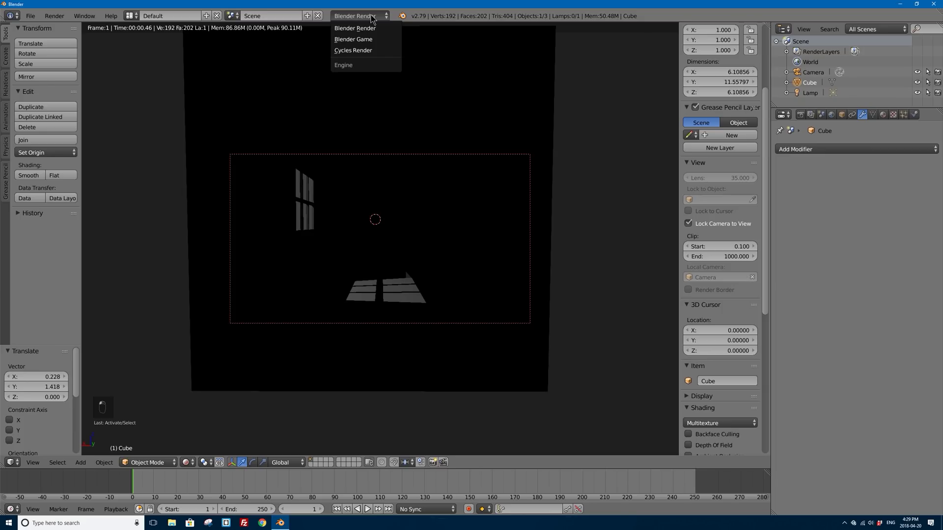
left_click(352, 51)
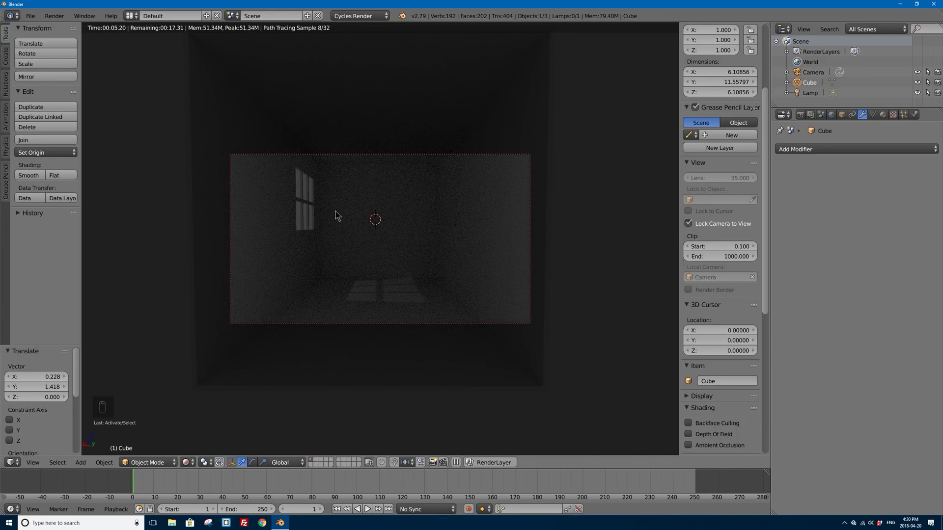
- Enable shader nodes on the lamp and set its emission strength to 1000
left_click(809, 92)
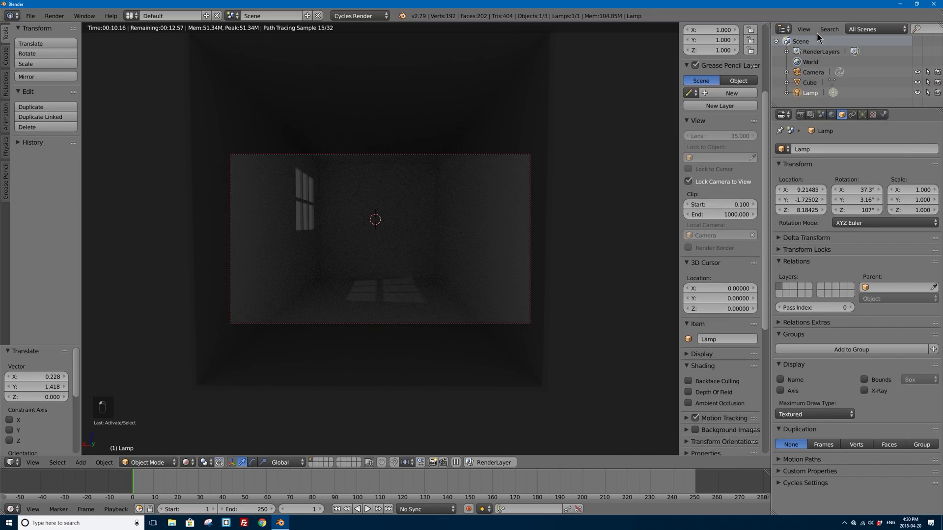
left_click(864, 114)
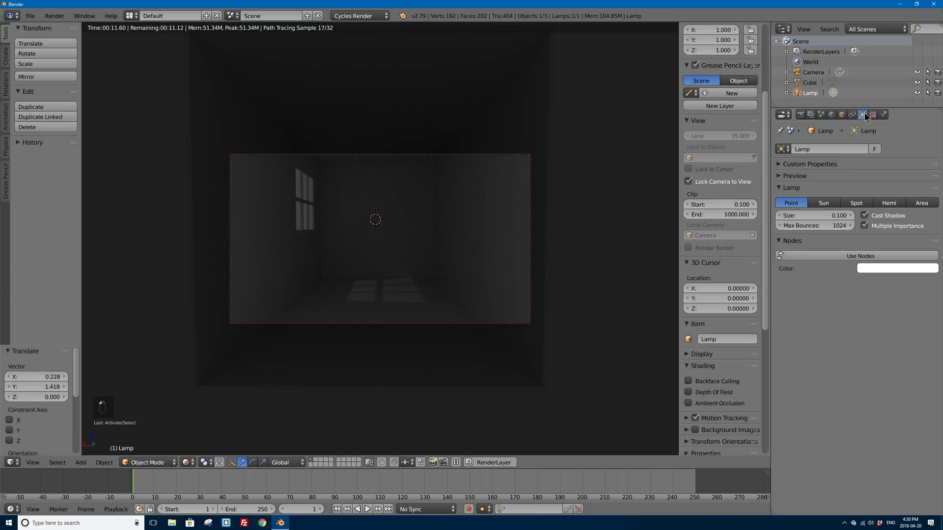
left_click(860, 257)
left_click(873, 285)
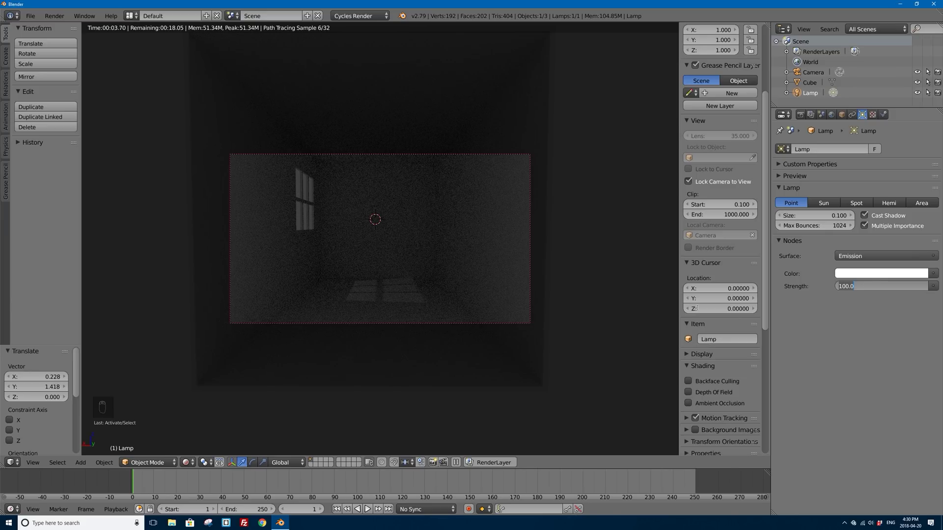
type("100")
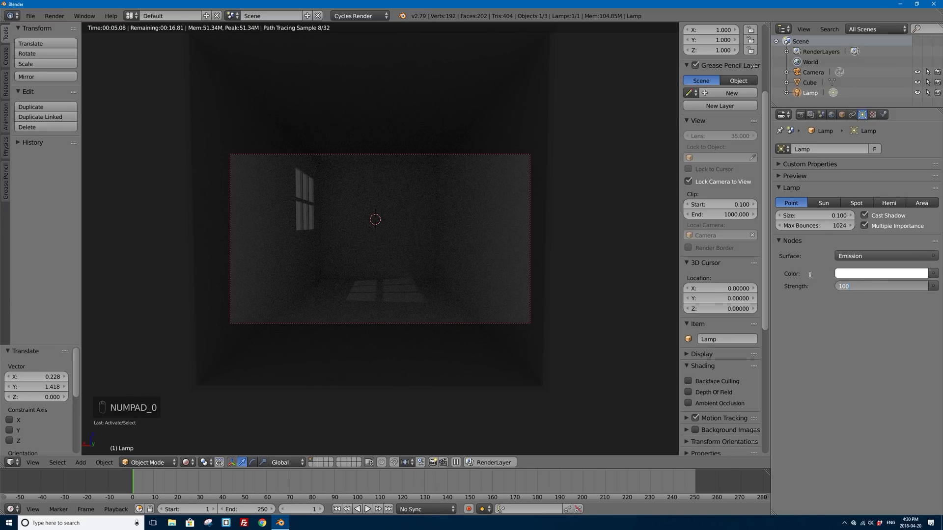
type("0")
key("Return")
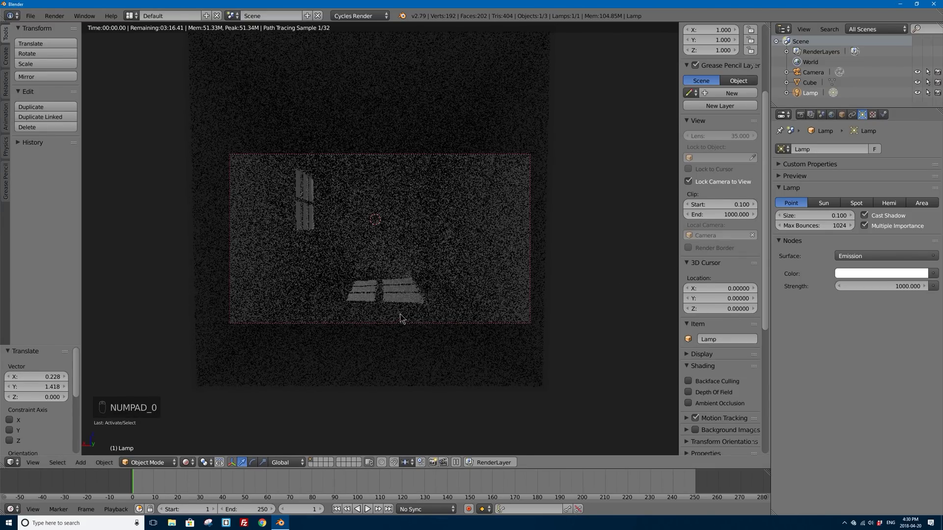
- Raise the lamp's emission strength to 5000
left_click(872, 287)
type("500")
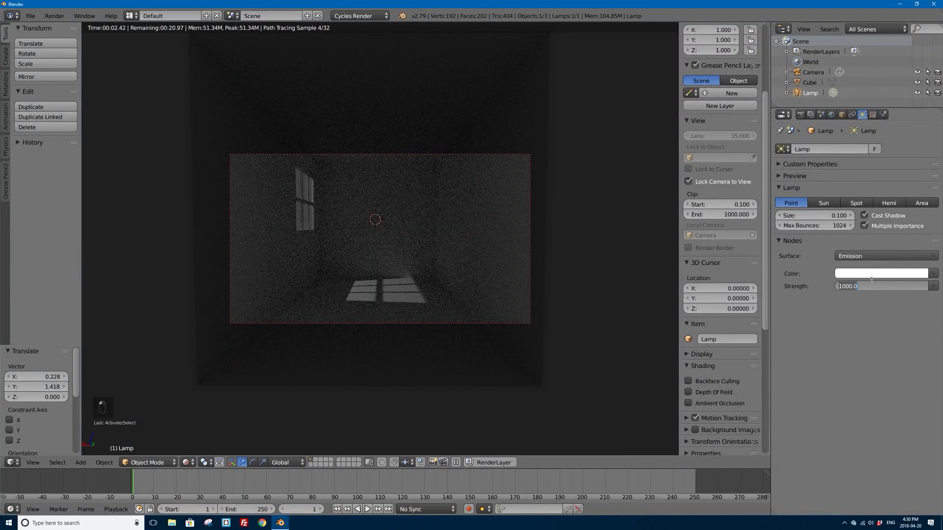
type("00")
key("Return")
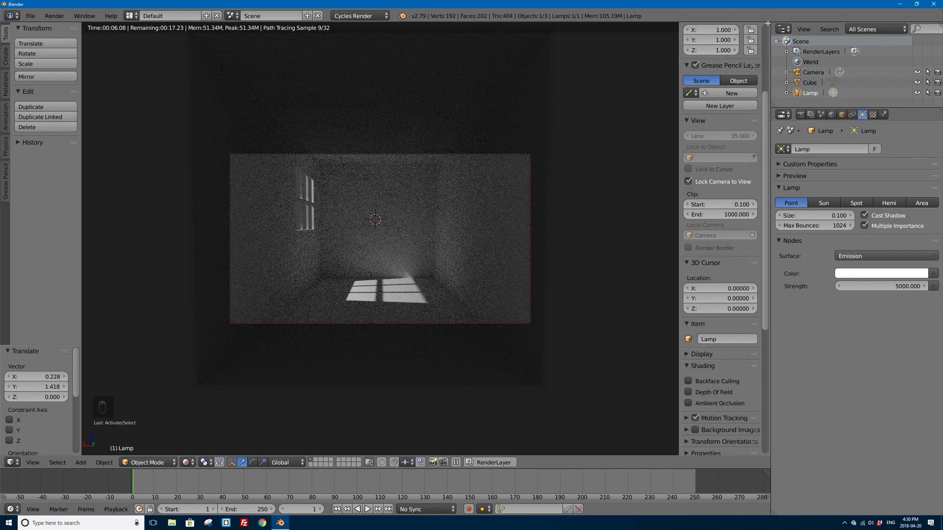
- Split the 3D view into two stacked viewports, with the upper one in Solid shading and out of the camera view
left_click_drag(767, 23, 735, 257)
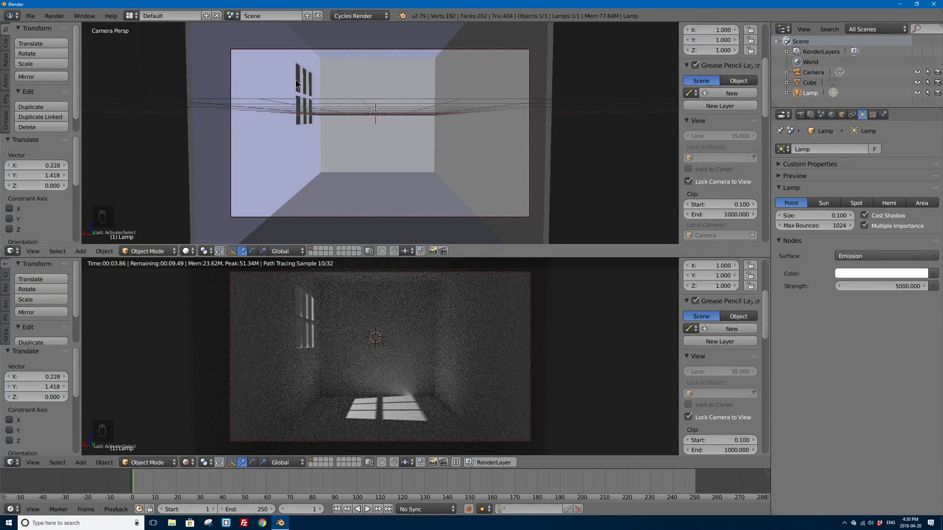
key("KP_0")
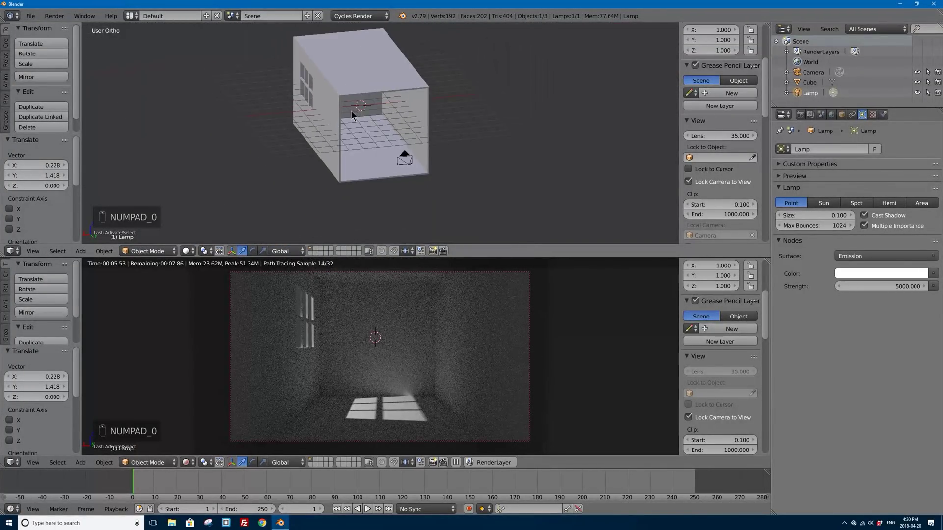
scroll(350, 111, "down", 1)
middle_click_drag(295, 75, 321, 127, "shift")
- Move the lamp about 8.36 units outward along X, bring it slightly back toward the room, and raise it about 5.8 units along Z
left_click_drag(272, 48, 142, 118)
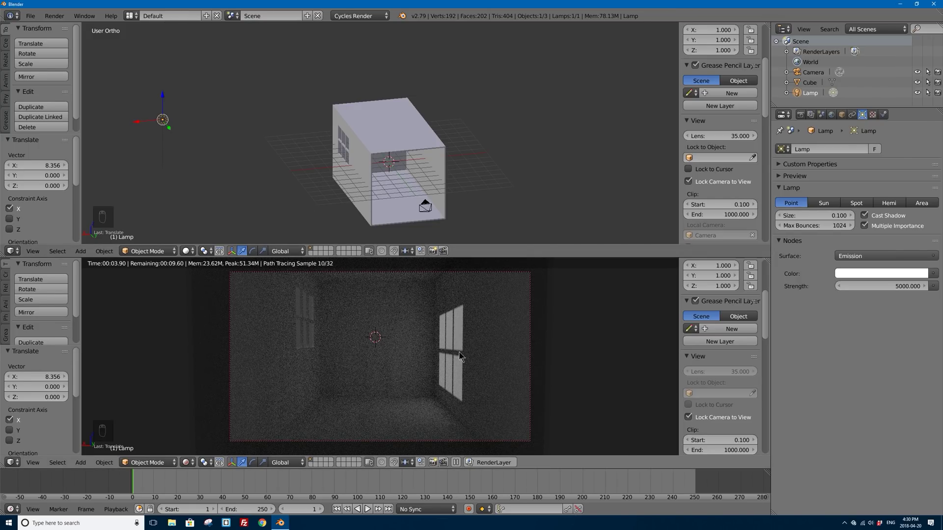
left_click_drag(139, 122, 167, 125)
left_click_drag(192, 93, 207, 242)
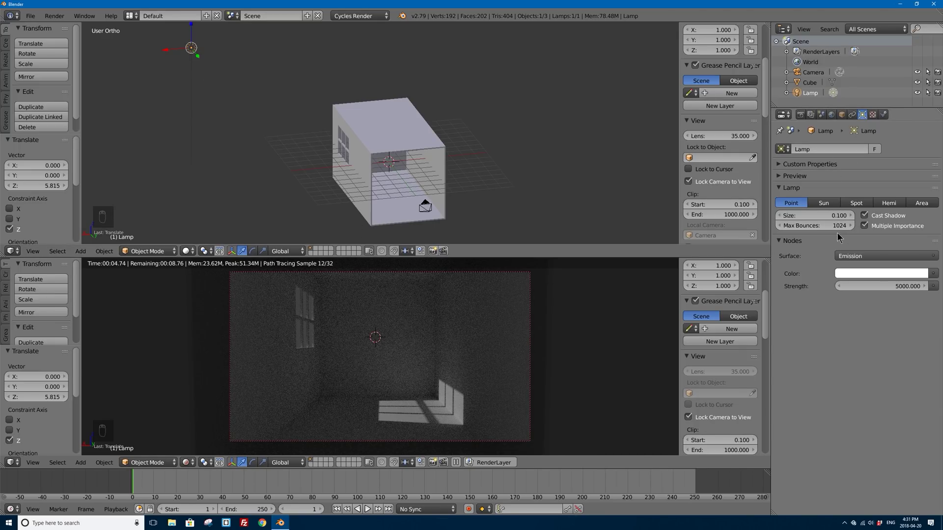
- Set the lamp's emission strength to 8000
left_click(883, 287)
type("8000")
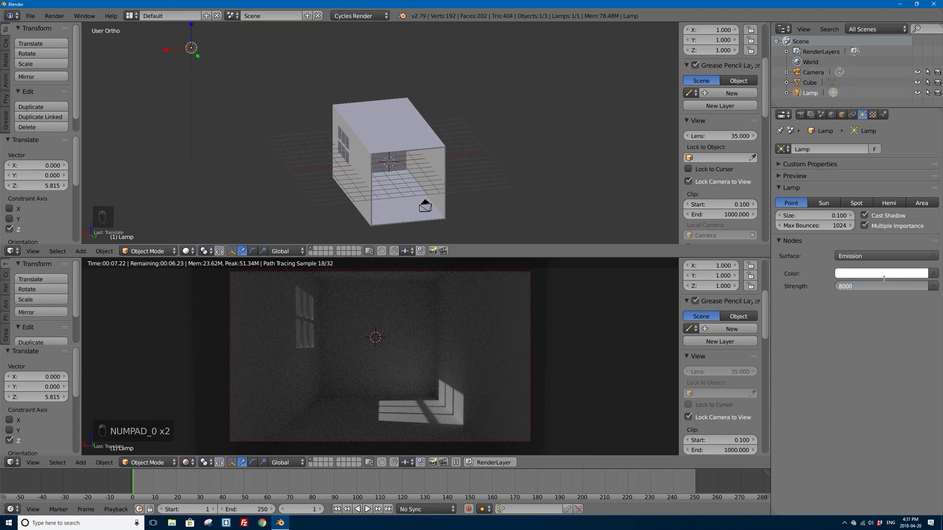
key("Return")
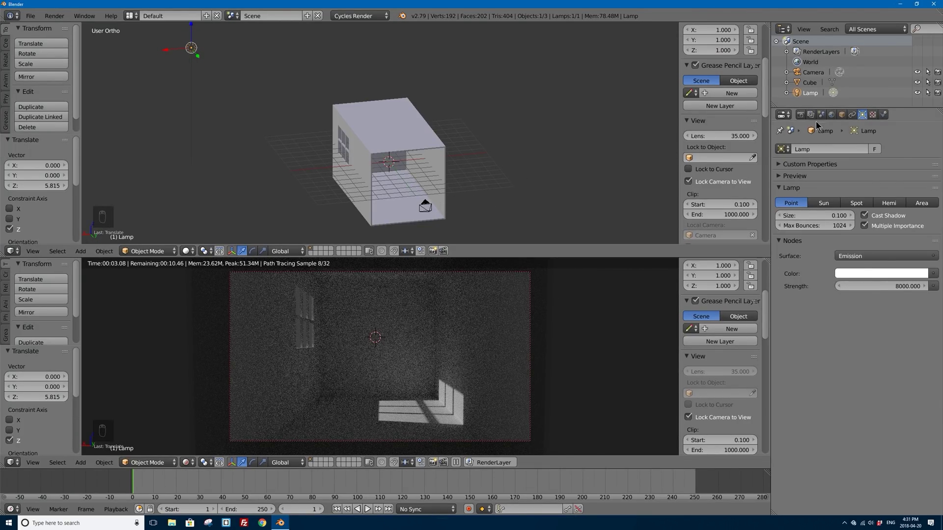
- Set the world surface color to black
left_click(832, 115)
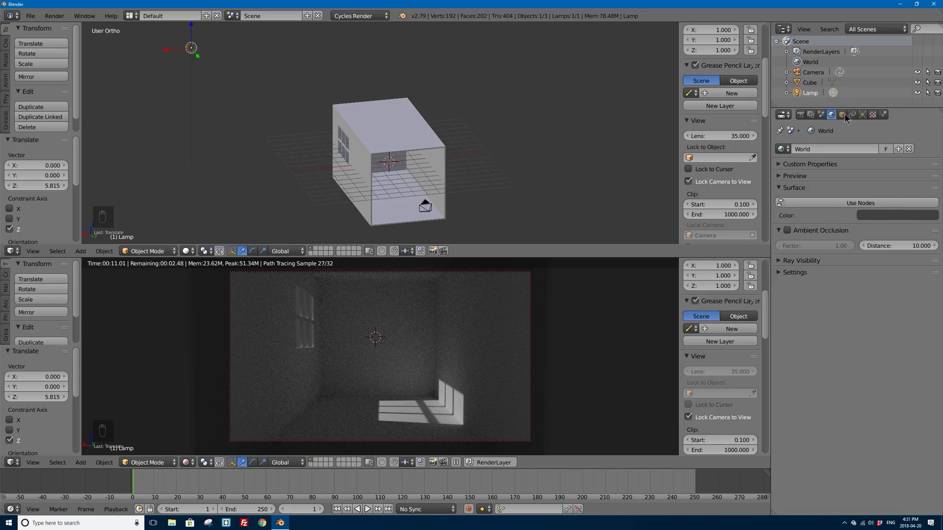
left_click(903, 216)
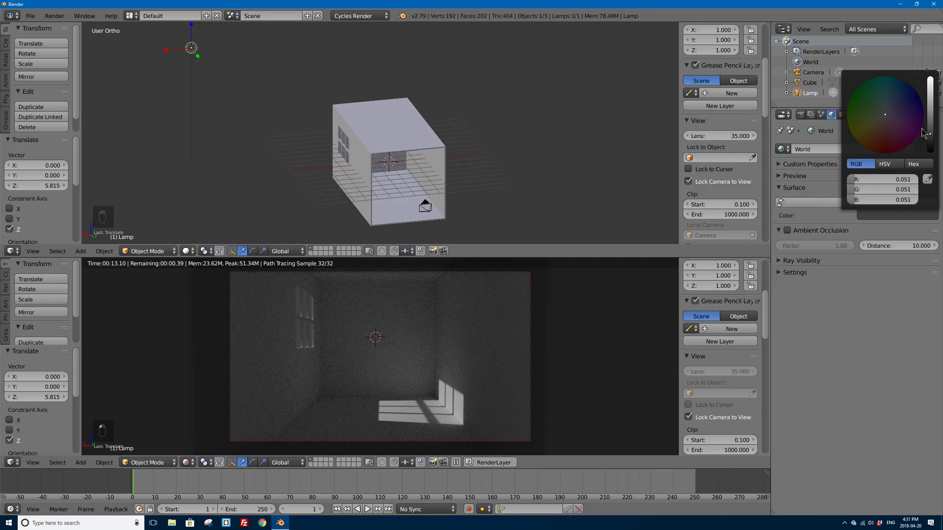
left_click(928, 137)
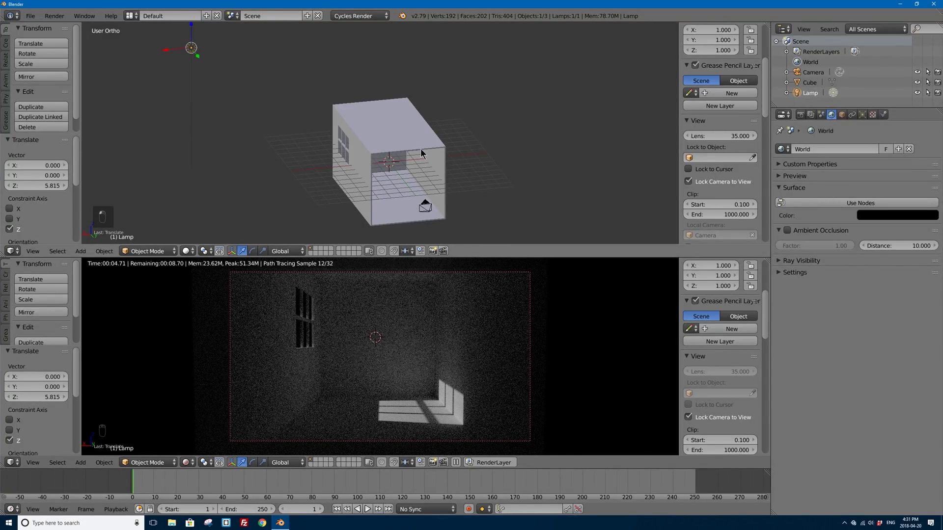
- Add a cube at the room's center and scale it uniformly by about 3.4 so it exceeds the room's width and height
middle_click_drag(421, 148, 385, 109)
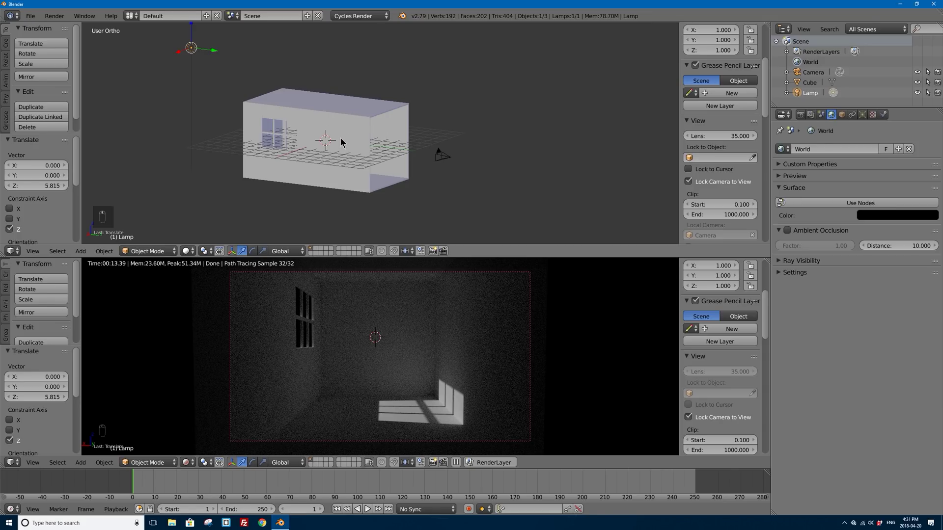
key("shift+a")
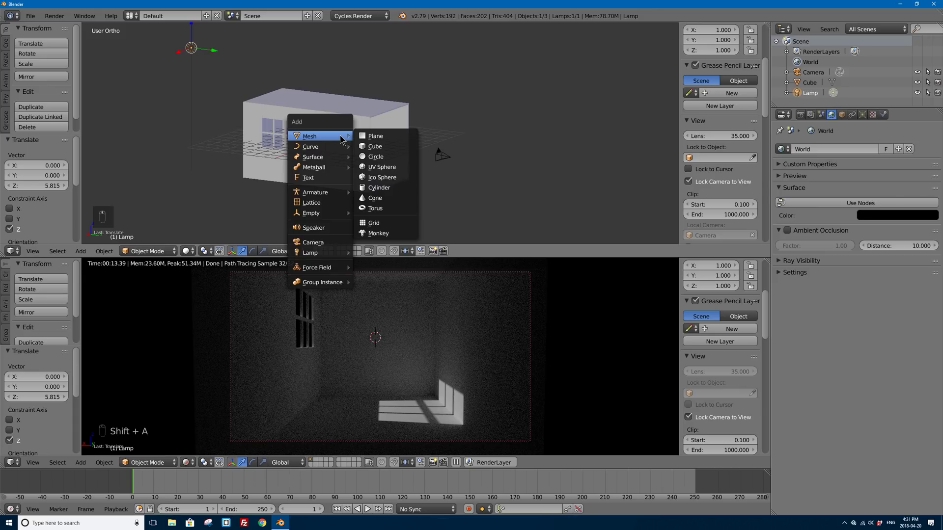
left_click(383, 148)
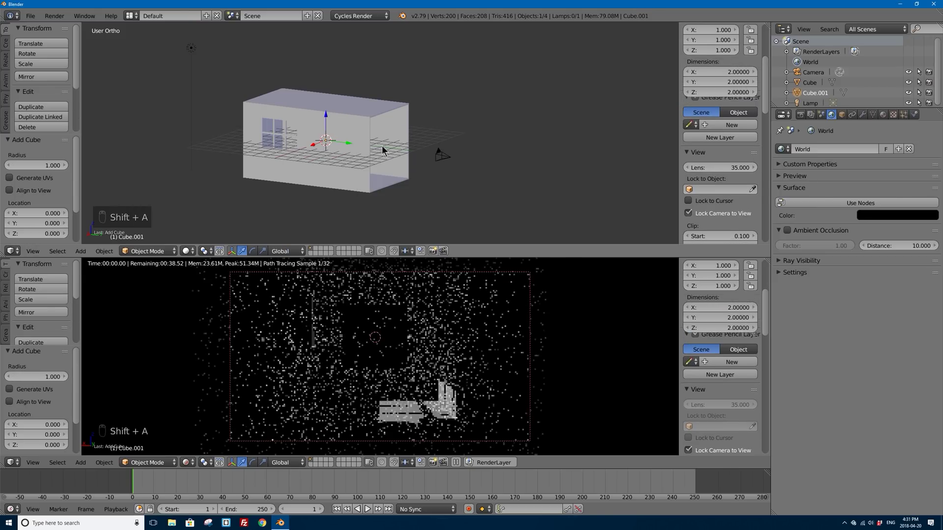
middle_click_drag(370, 151, 325, 154)
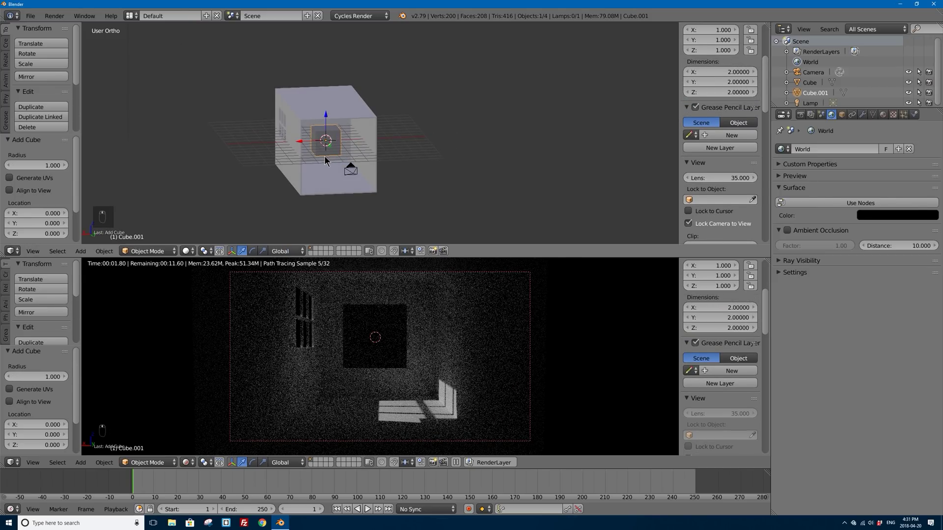
key("s")
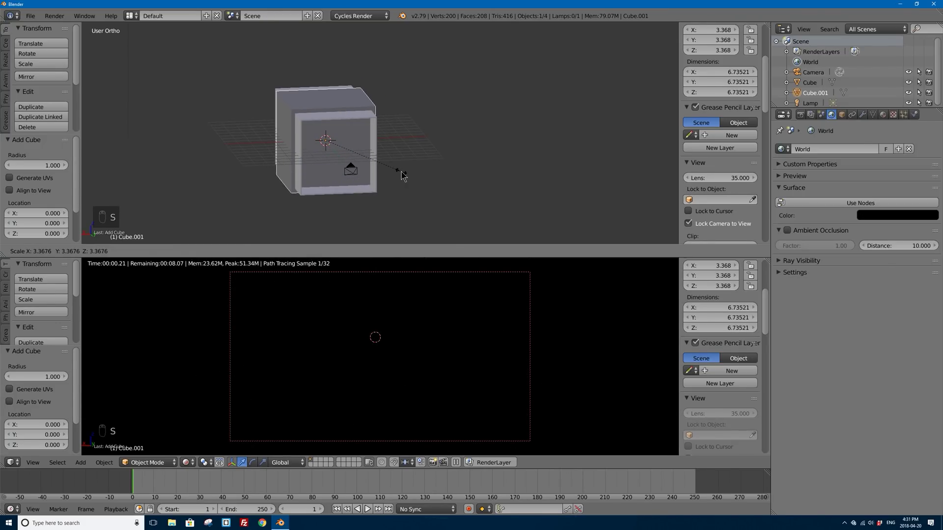
left_click(399, 174)
- Stretch the new cube along Y by a factor of about 1.5
middle_click_drag(400, 175, 335, 150)
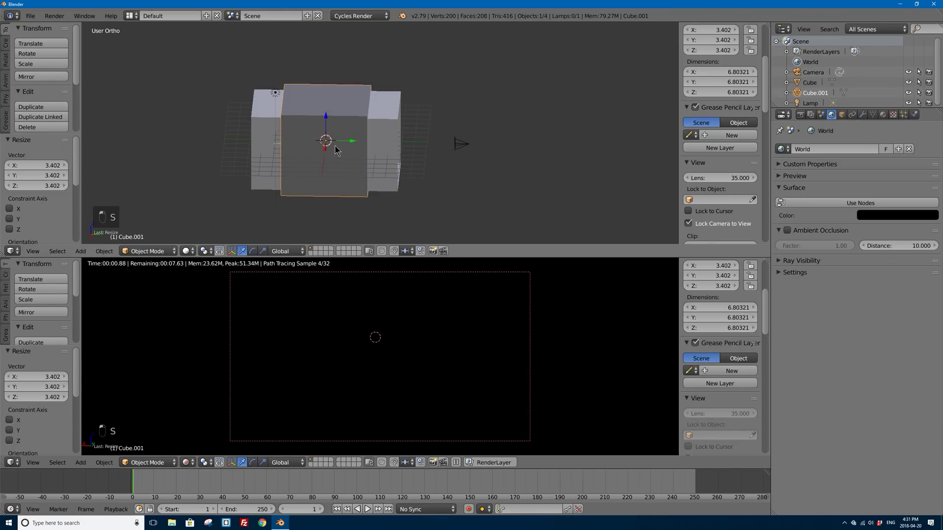
key("s")
key("y")
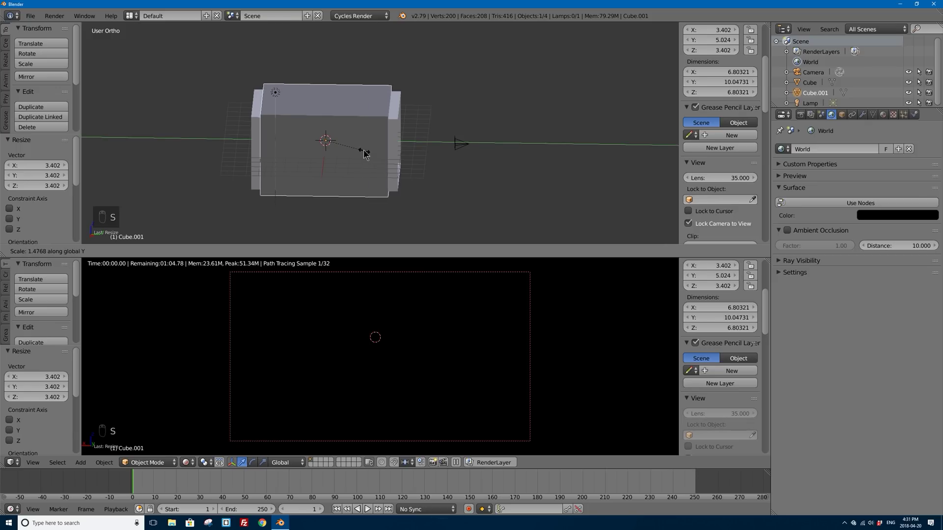
left_click(366, 154)
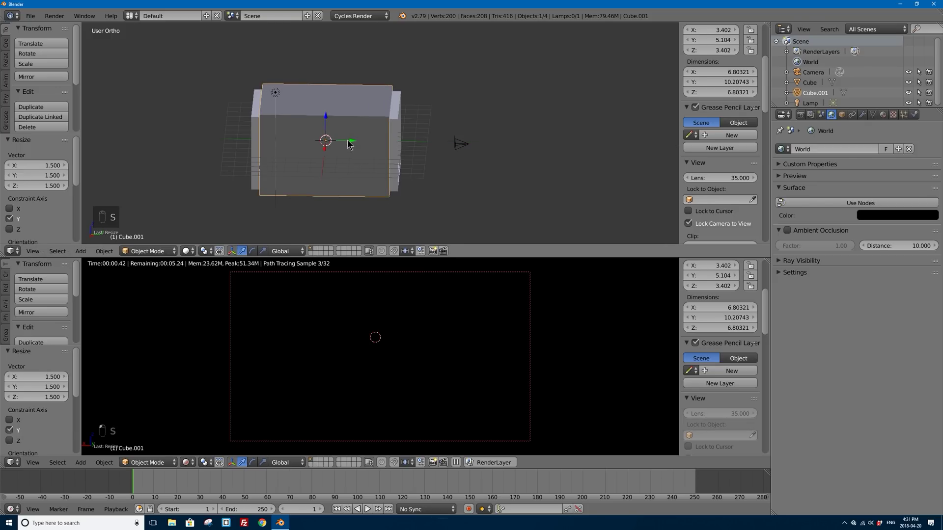
- Move the new cube about -1.43 units along Y so it encloses the room's far end and leaves the open end protruding
mouse_move(361, 145)
middle_mouse_down()
mouse_move(339, 133)
mouse_move(364, 147)
middle_mouse_up()
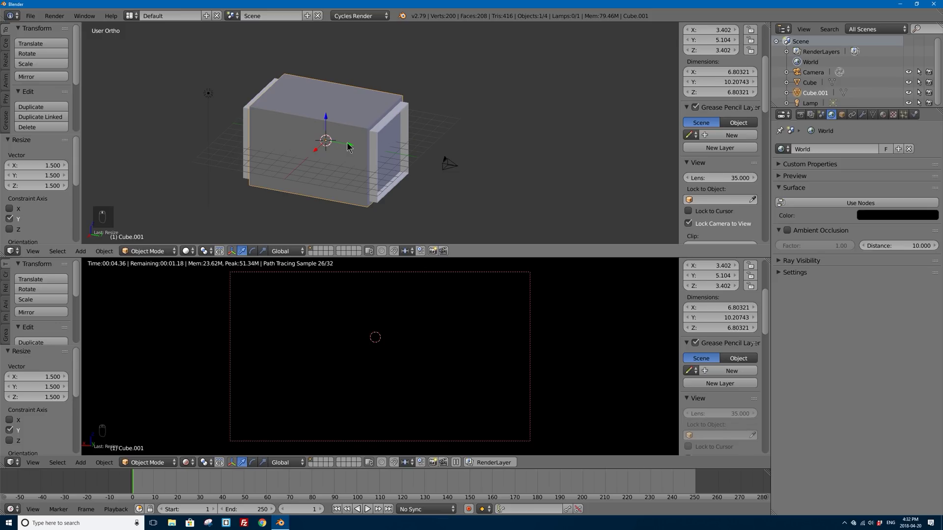
key("g")
key("y")
left_click(351, 148)
middle_click_drag(352, 147, 255, 179)
scroll(313, 99, "up", 1)
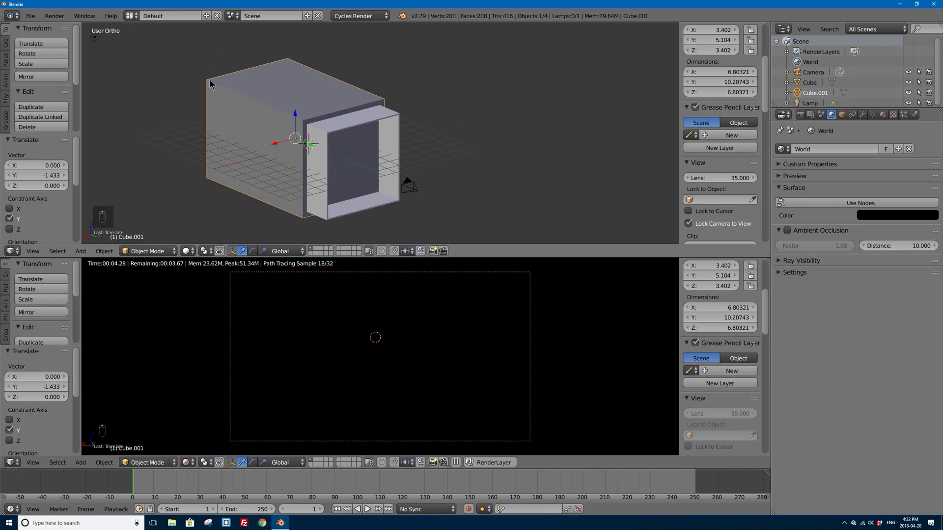
middle_click_drag(310, 137, 373, 141, "shift")
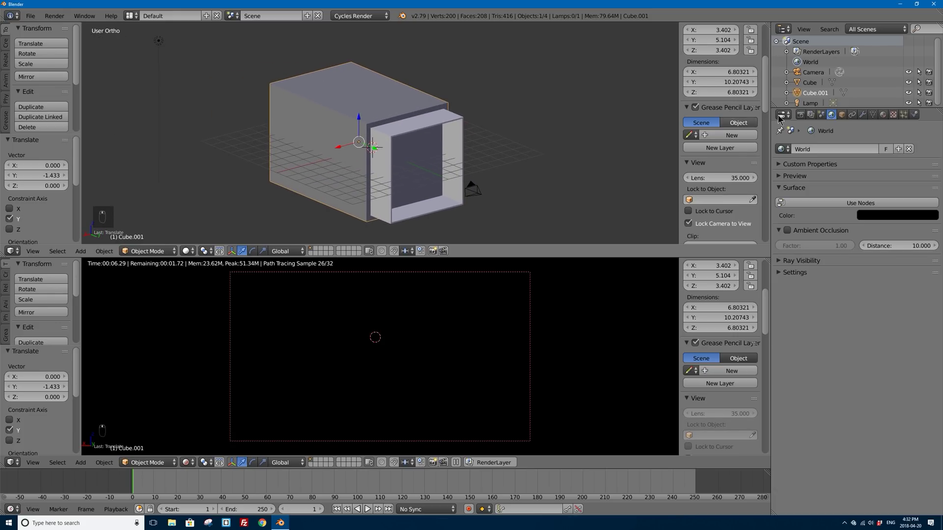
- Set the enclosing cube's maximum draw type to Wire so the room inside can be seen
left_click(843, 115)
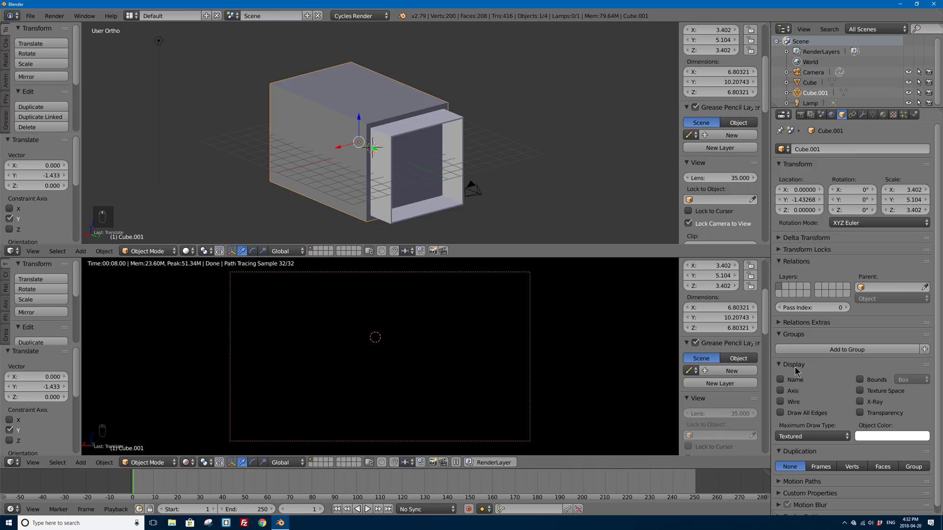
left_click(781, 402)
left_click(781, 402)
left_click(782, 402)
left_click(781, 403)
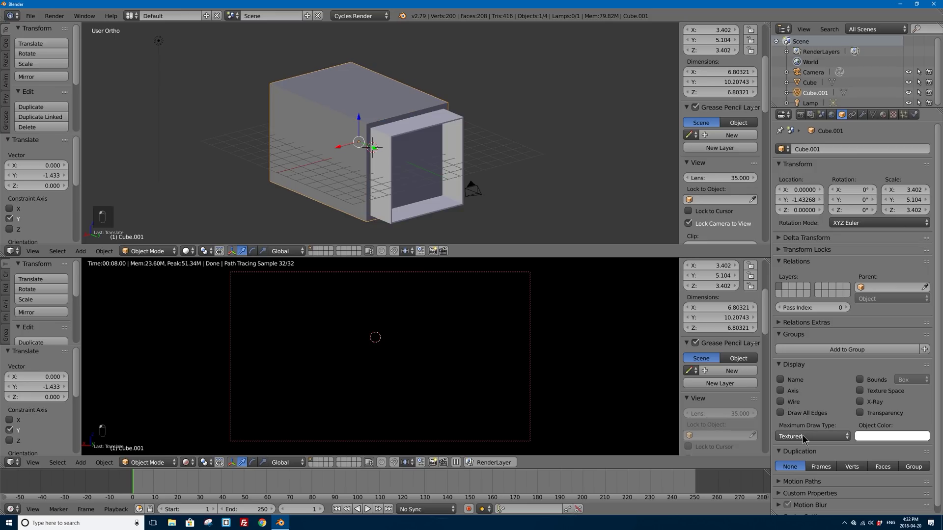
left_click(825, 438)
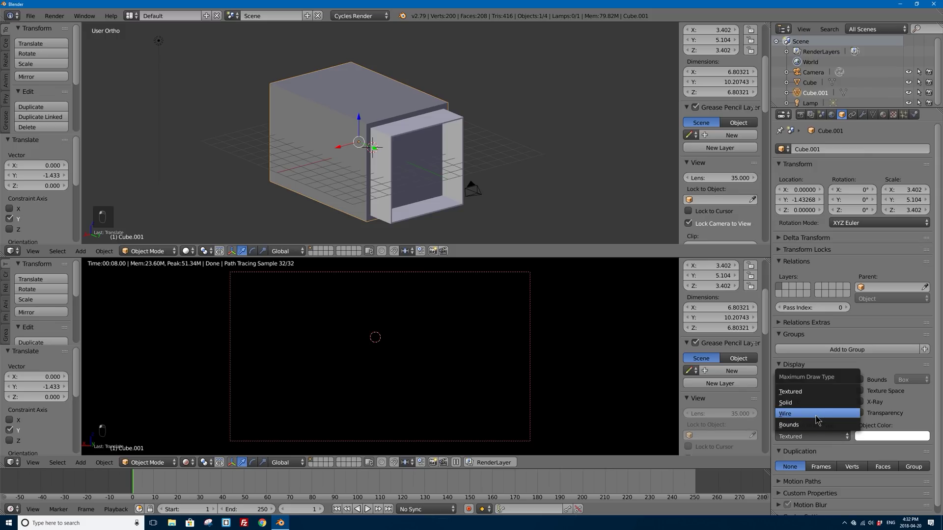
left_click(817, 415)
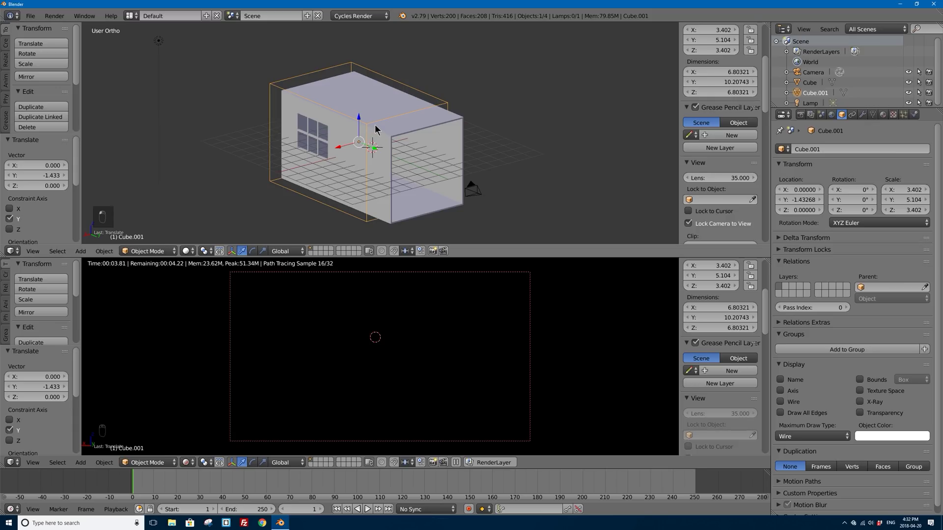
- Give the enclosing cube a new material and remove its Diffuse BSDF surface shader
middle_click_drag(481, 189, 444, 182)
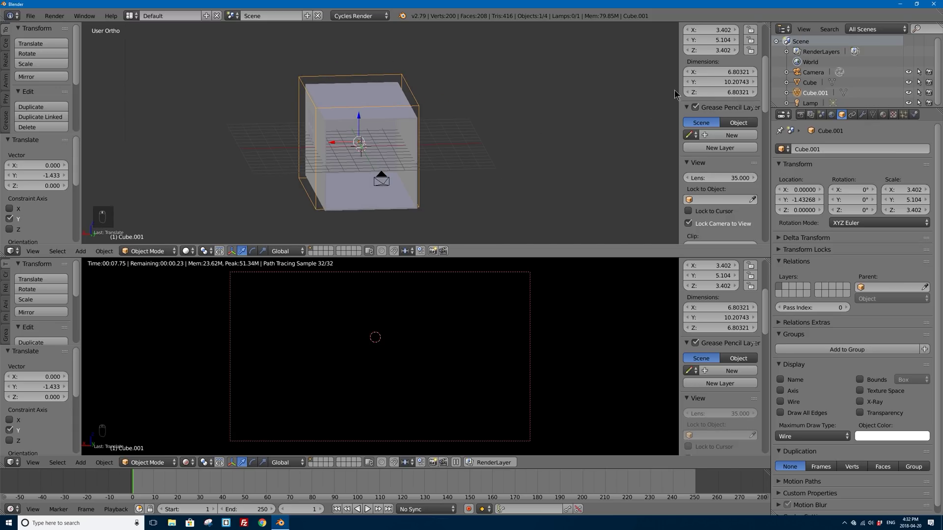
left_click(883, 114)
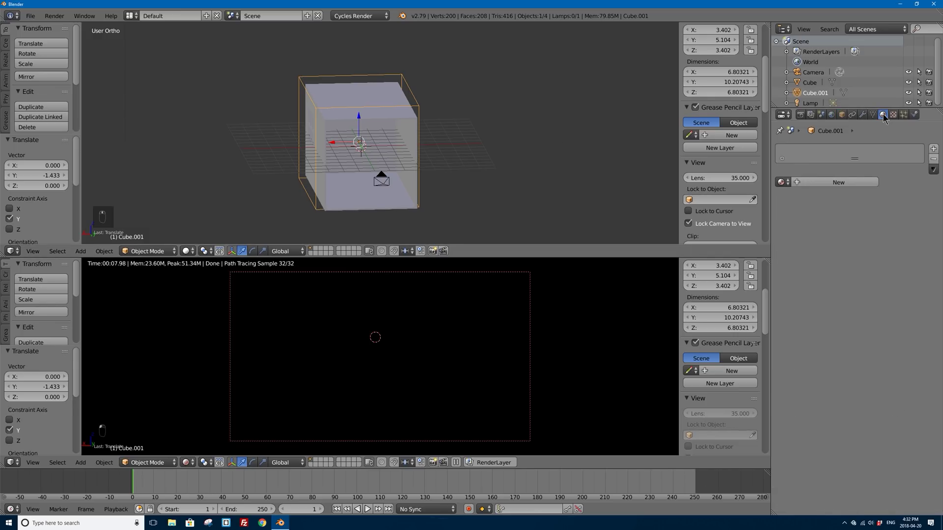
left_click(856, 181)
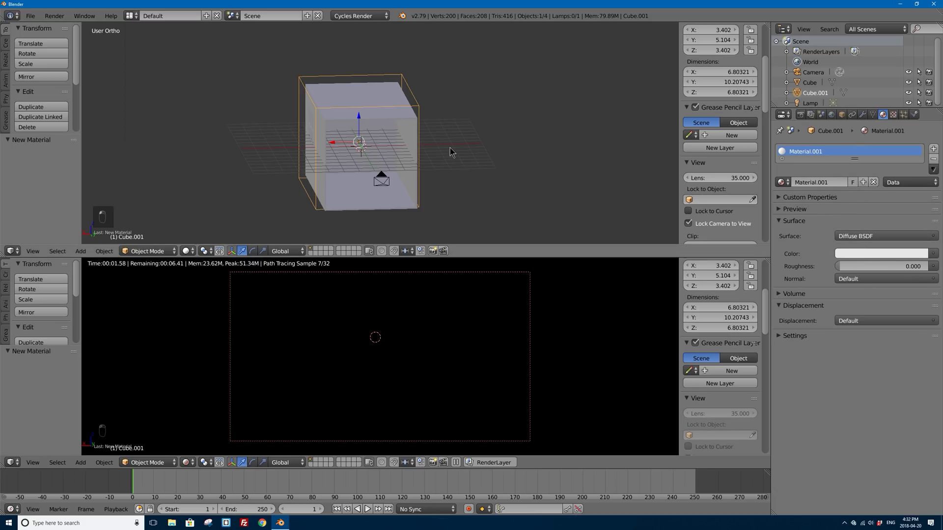
left_click(876, 235)
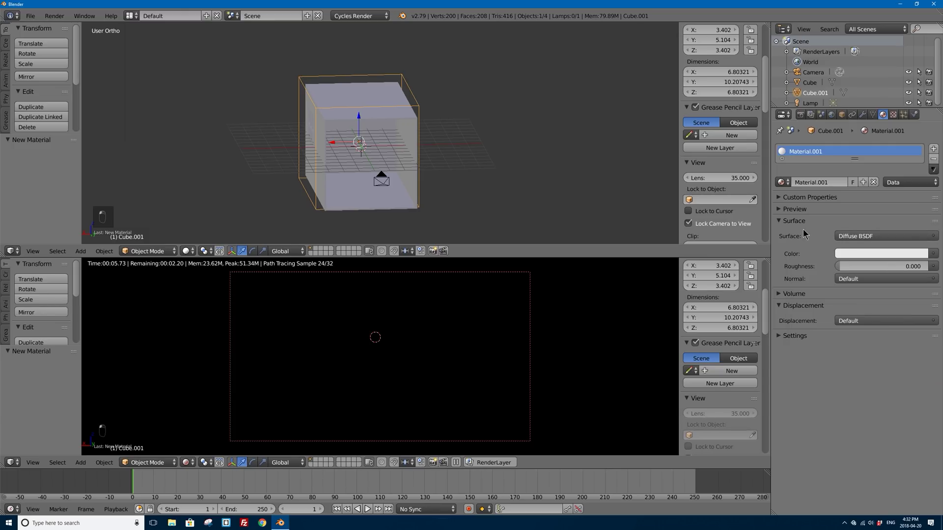
left_click(874, 237)
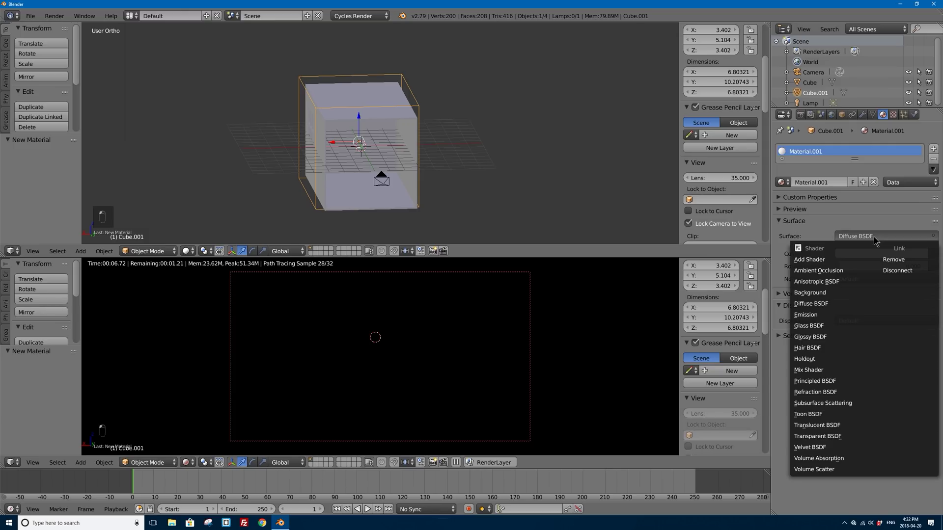
left_click(908, 260)
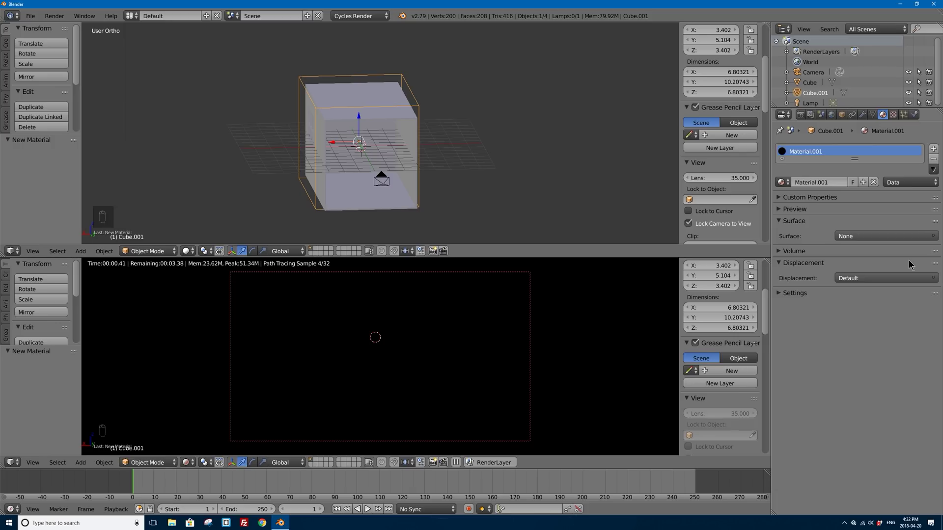
- Assign a Volume Scatter shader to the cube material's volume and set its density to 0.1
left_click(782, 252)
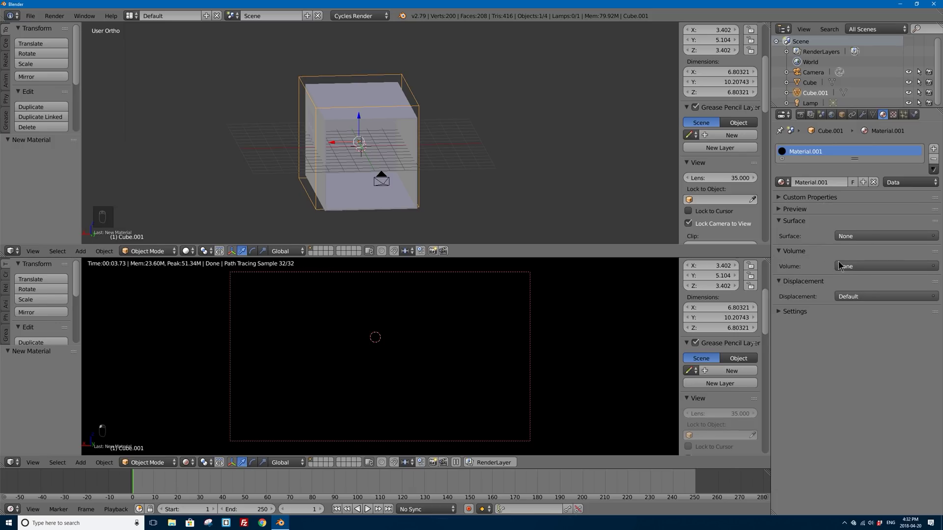
left_click(865, 267)
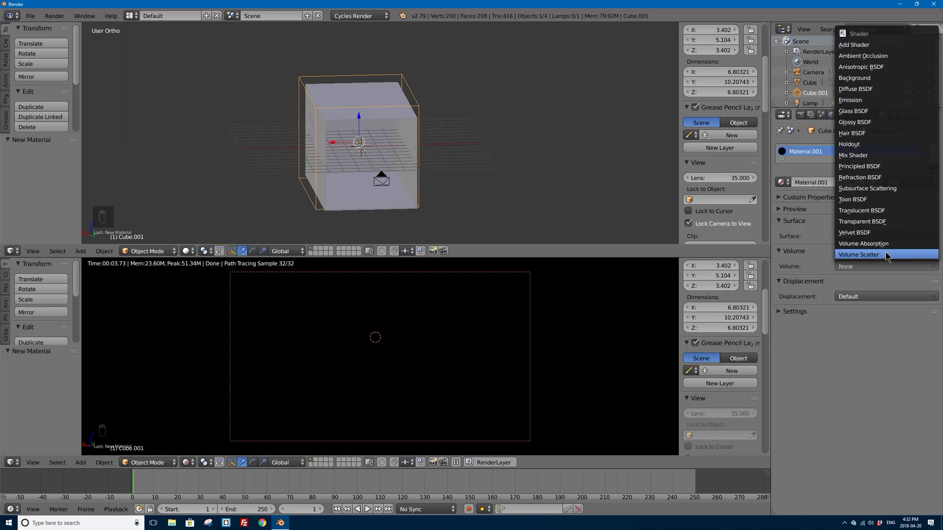
left_click(887, 255)
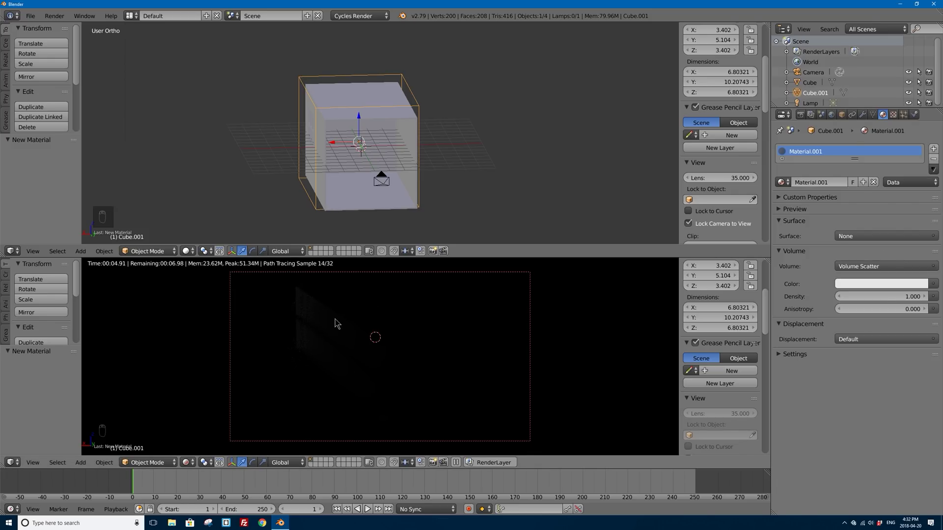
left_click(875, 296)
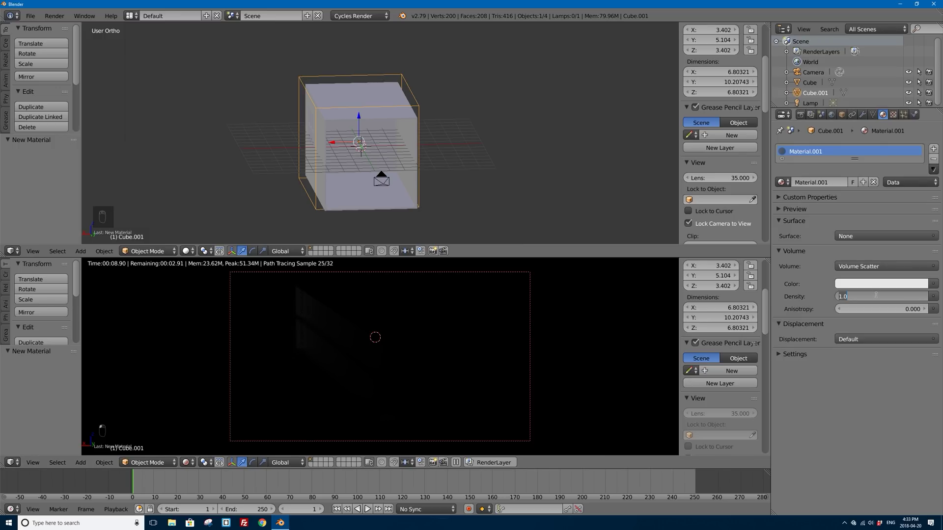
type("0.1")
key("Return")
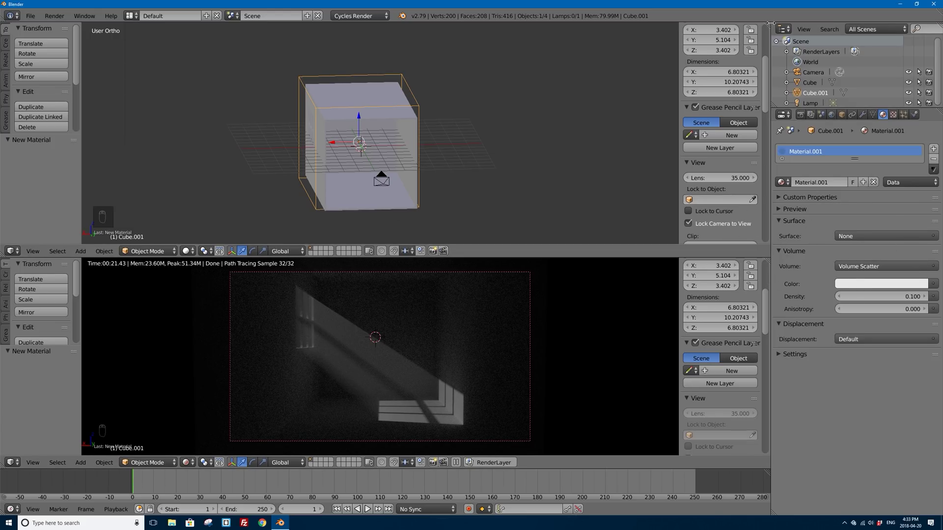
- Split the upper 3D view into two side-by-side areas and turn the right-hand one into a Node Editor
left_click_drag(768, 28, 375, 81)
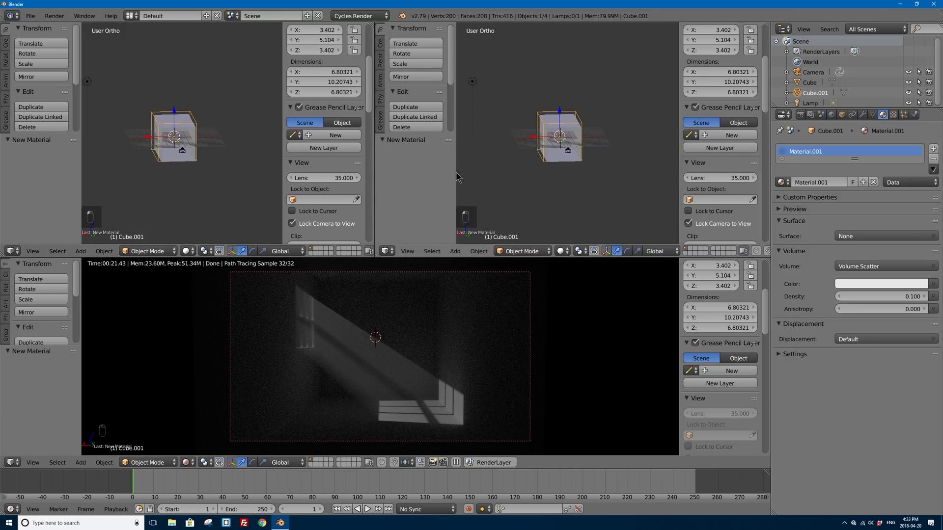
left_click(387, 251)
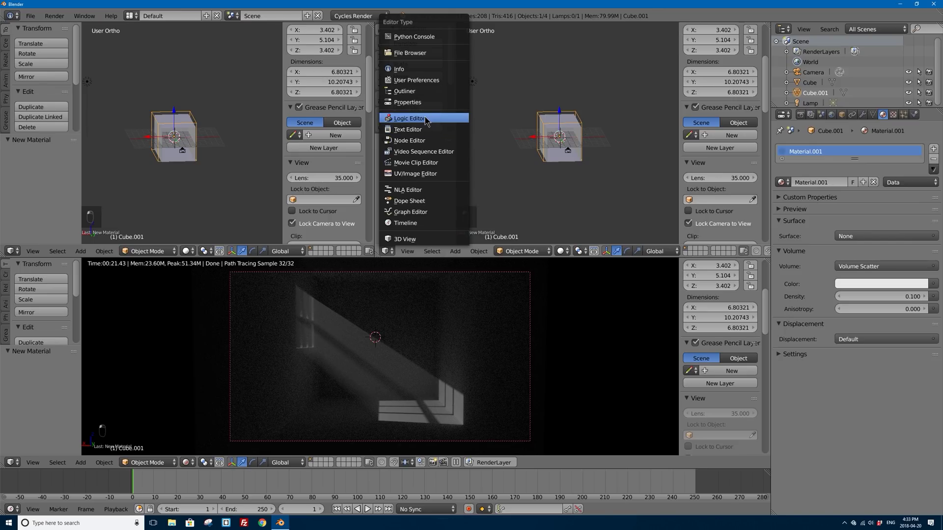
left_click(421, 141)
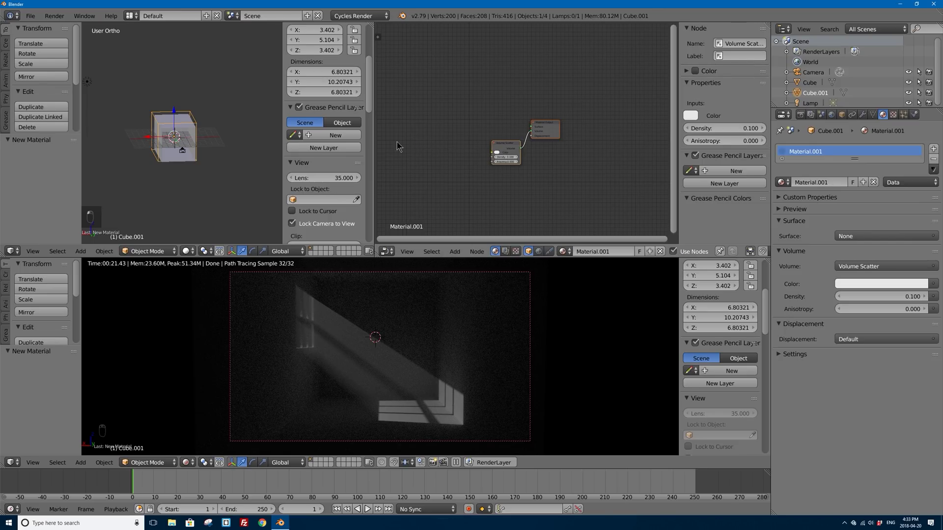
scroll(142, 70, "up", 5)
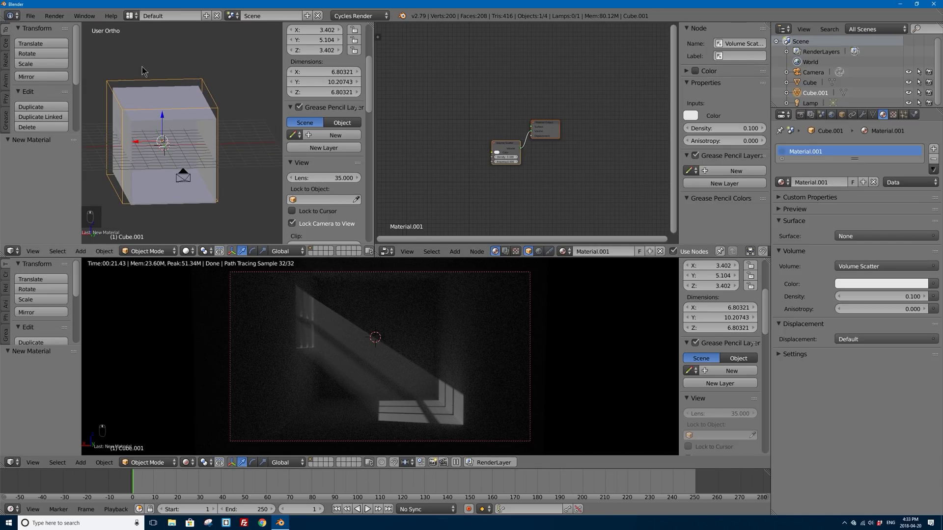
middle_click_drag(142, 70, 172, 69)
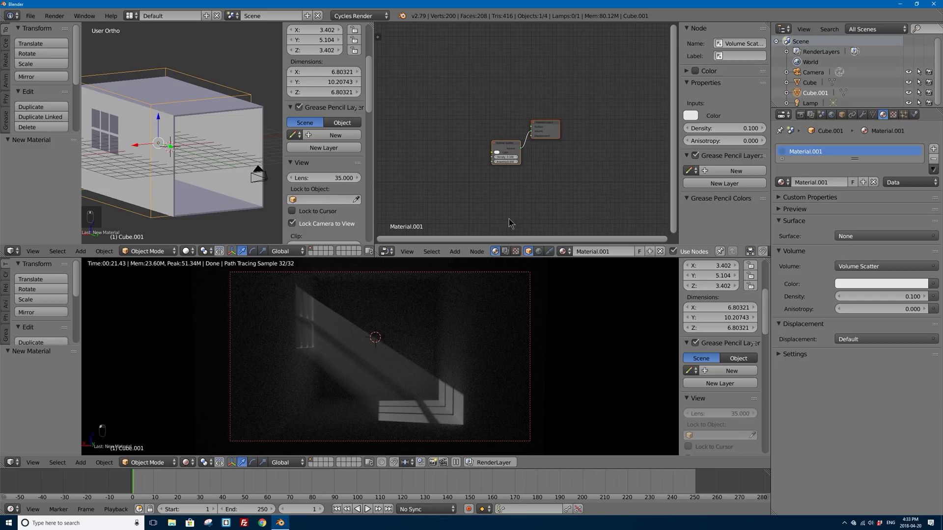
- Move the Volume Scatter node farther away from the Material Output node
scroll(492, 159, "up", 3)
left_click_drag(492, 156, 453, 122)
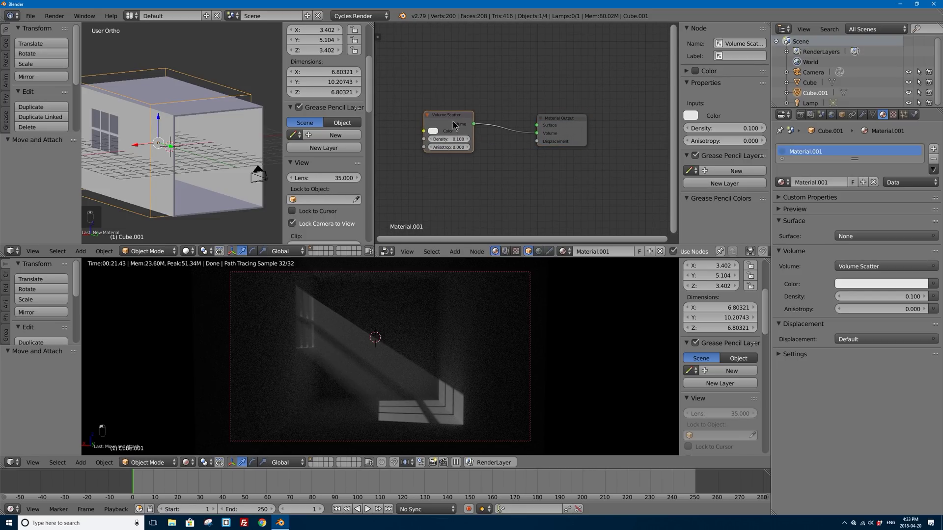
scroll(436, 116, "up", 3)
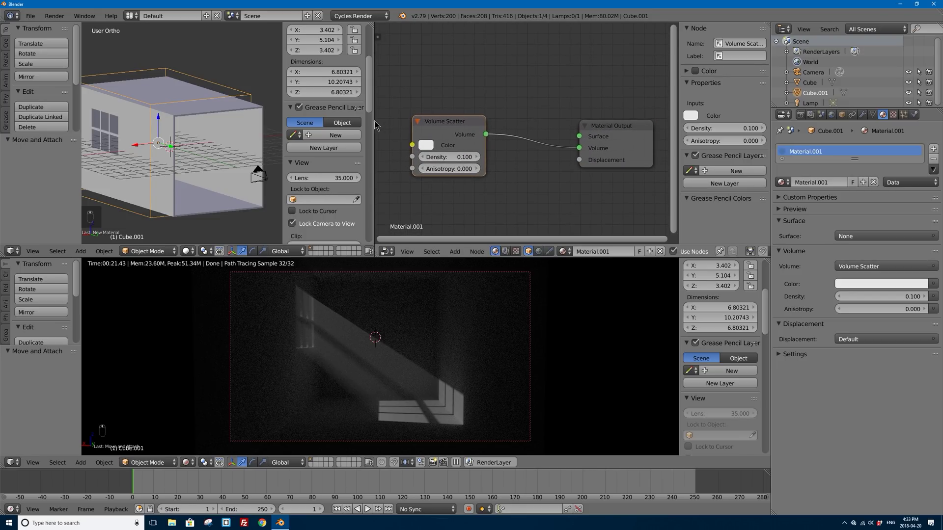
- Hide the upper 3D view's side panels and the Node Editor's properties, and widen the Node Editor
key("t")
key("n")
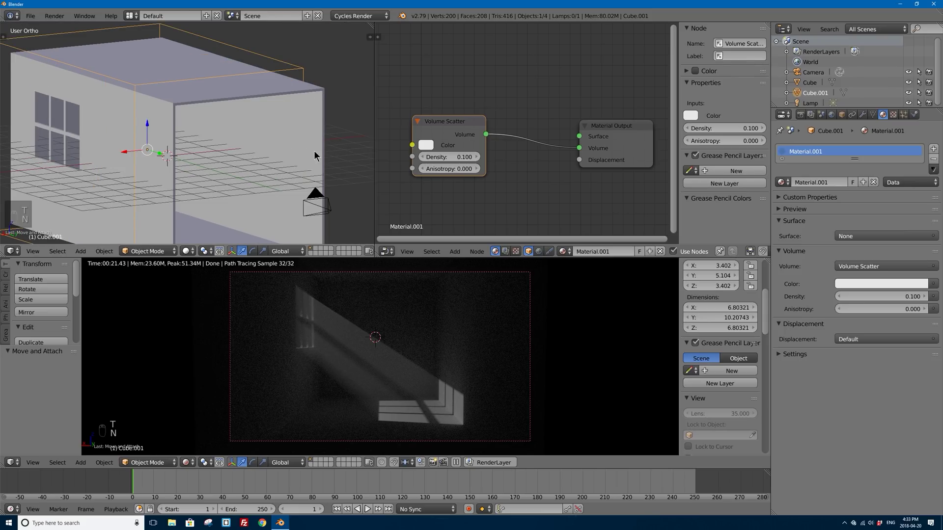
left_click_drag(374, 138, 329, 138)
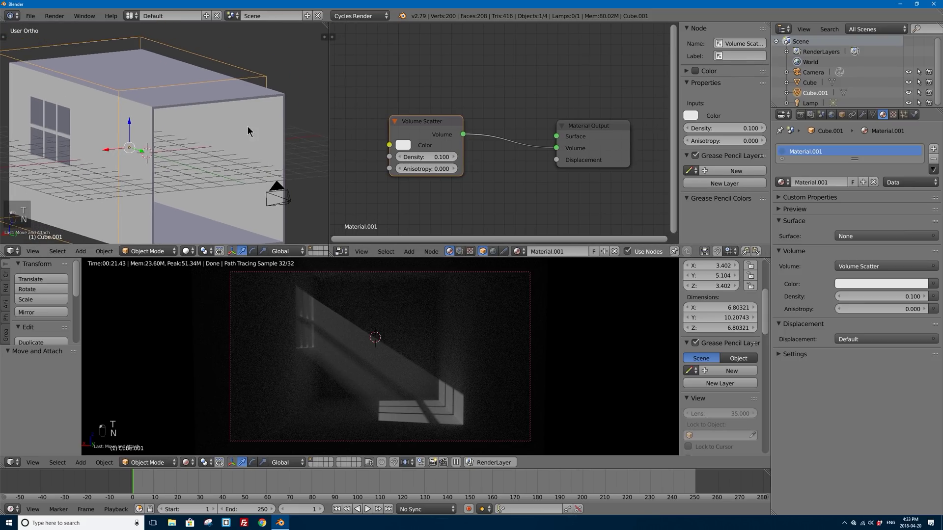
scroll(513, 141, "up", 1)
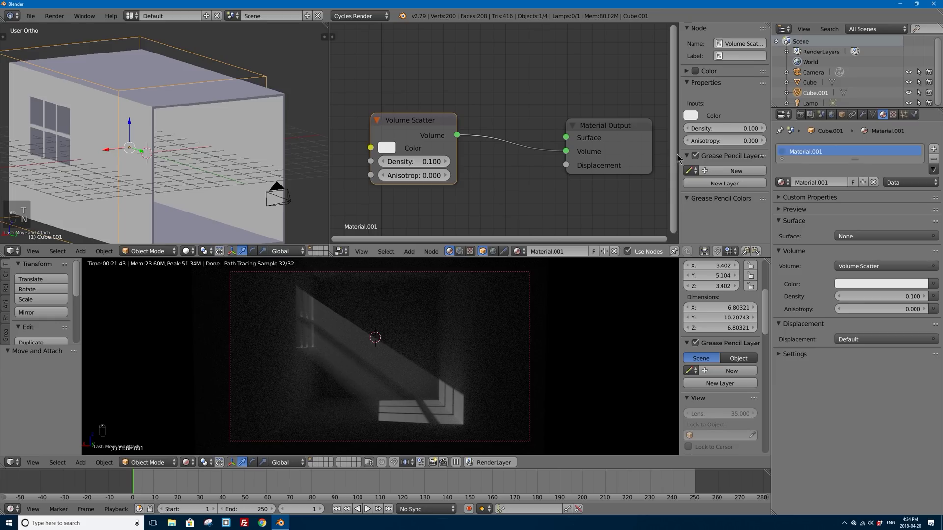
key("n")
- Rearrange the Volume Scatter and Material Output nodes higher up with more space between them
mouse_move(449, 127)
left_mouse_down()
mouse_move(447, 82)
mouse_move(439, 125)
left_mouse_up()
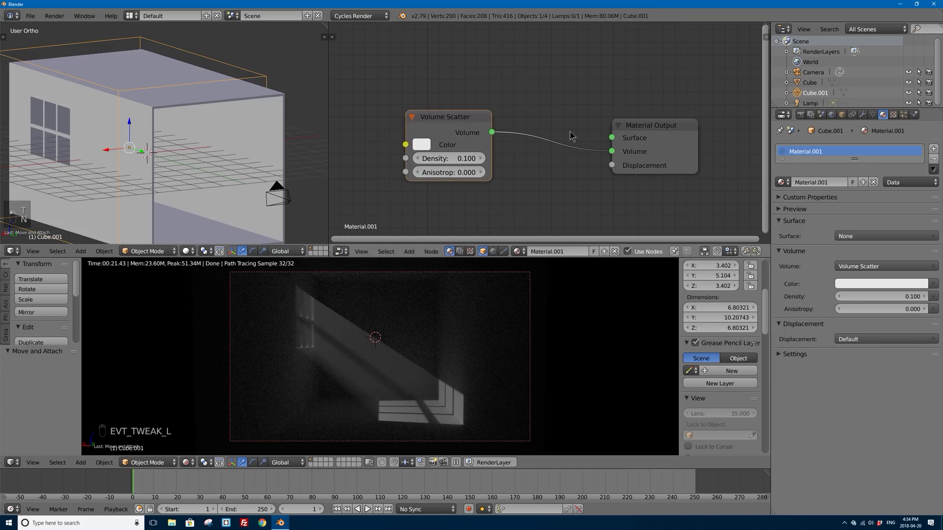
left_click_drag(647, 127, 660, 109)
left_click_drag(446, 121, 419, 86)
key("shift+a")
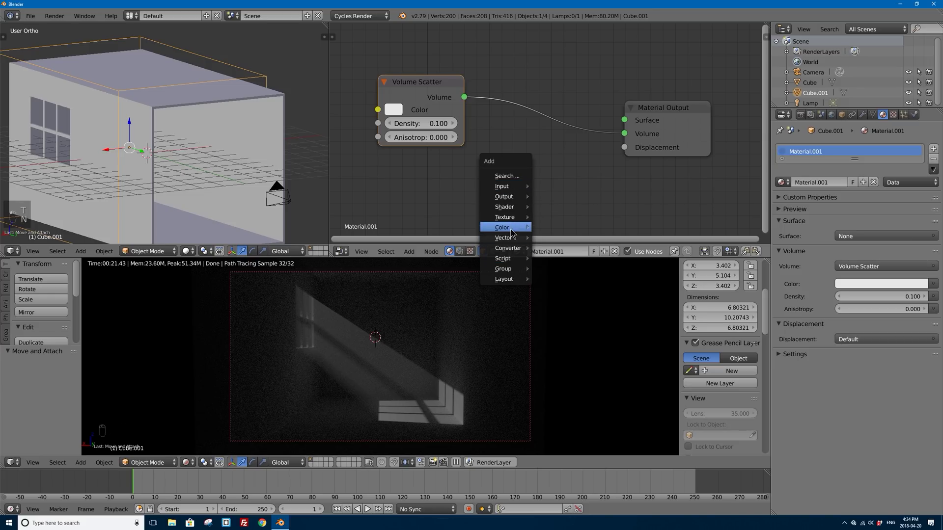
mouse_move(506, 211)
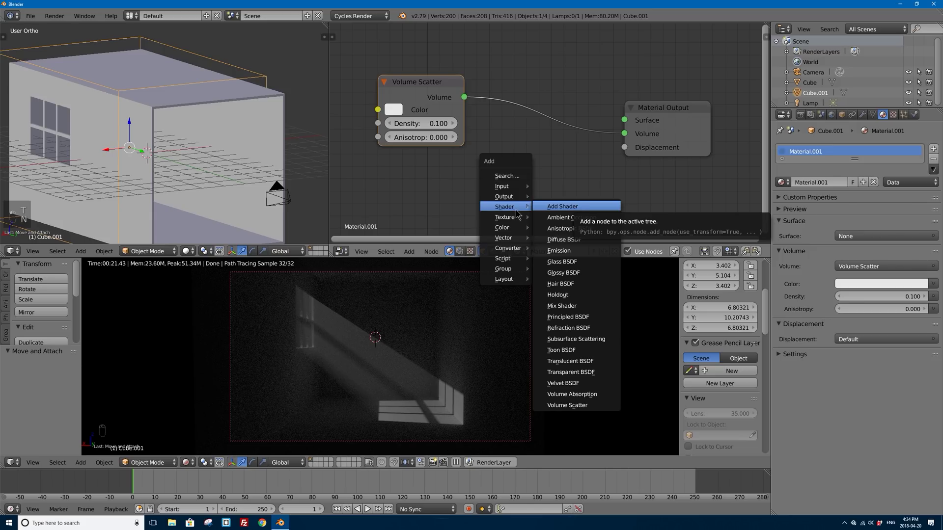
key("Escape")
- Insert an Add Shader node on the link between the Volume Scatter and Material Output nodes
key("shift+a")
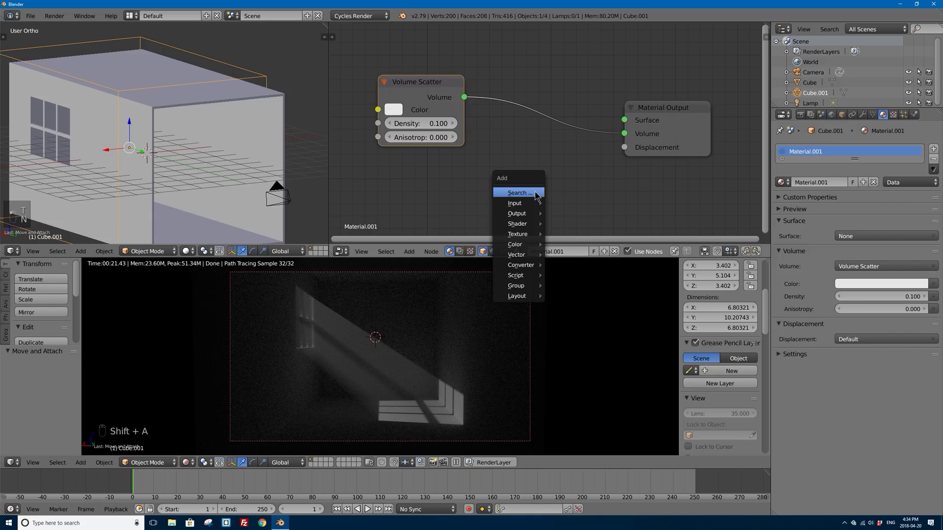
mouse_move(534, 224)
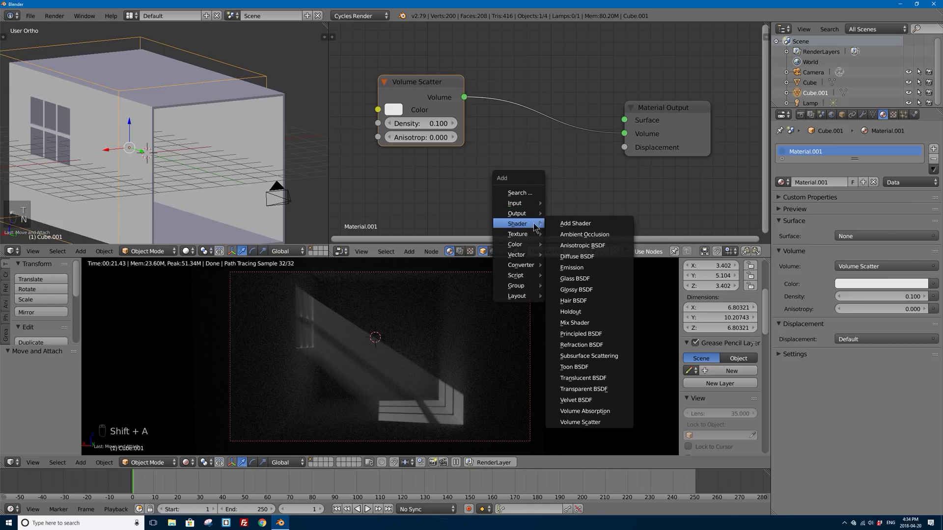
left_click(575, 223)
left_click(517, 101)
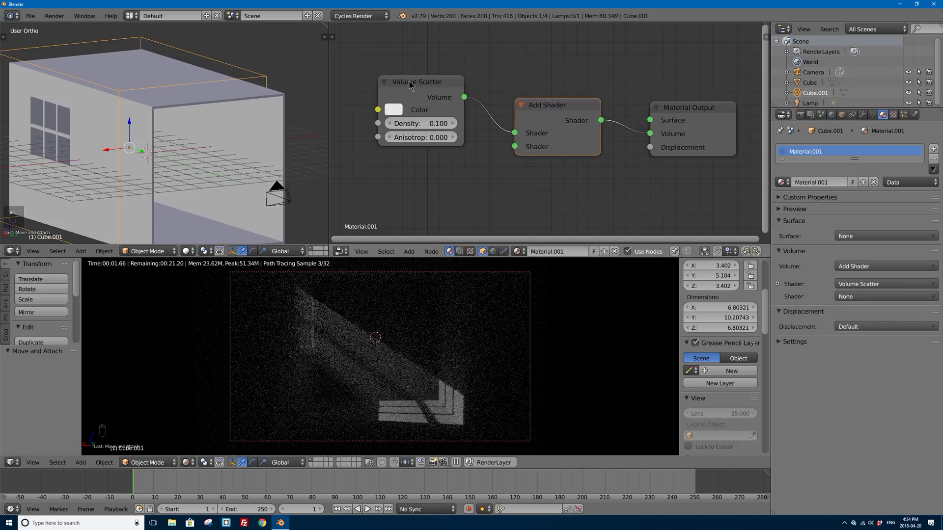
- Shift the Volume Scatter node upward and add a Volume Absorption node directly below it
left_click_drag(411, 83, 402, 56)
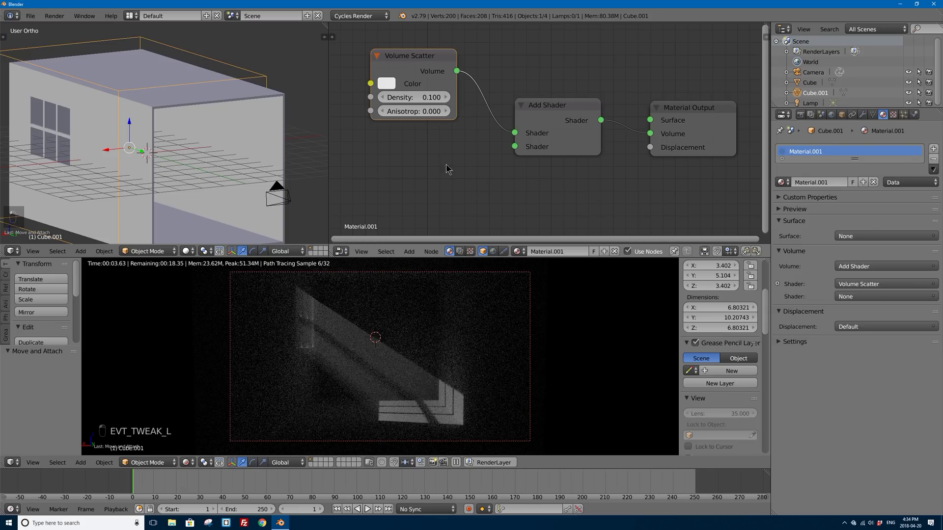
key("shift+a")
mouse_move(448, 165)
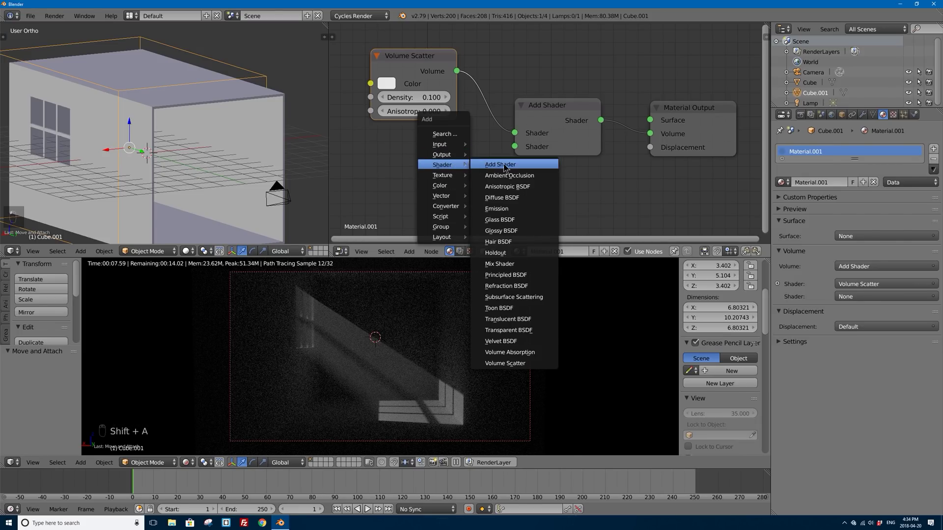
left_click(522, 357)
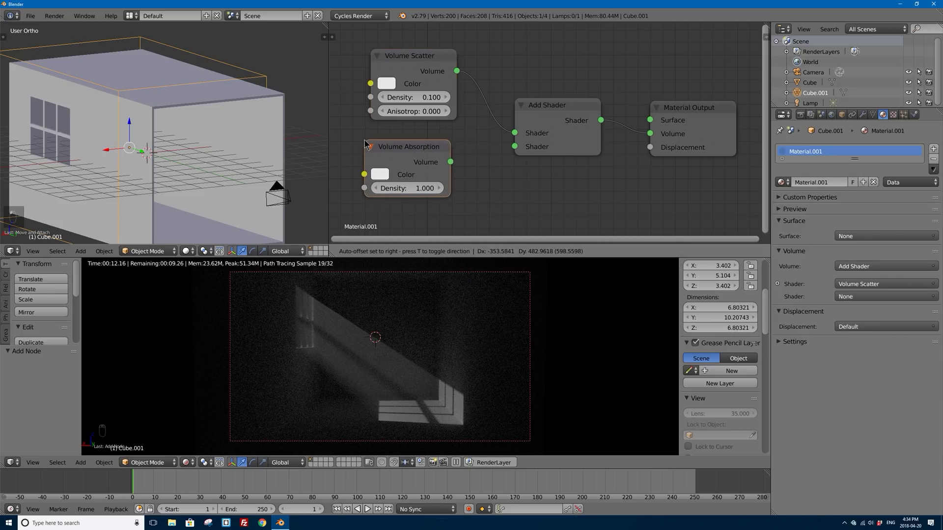
left_click(373, 143)
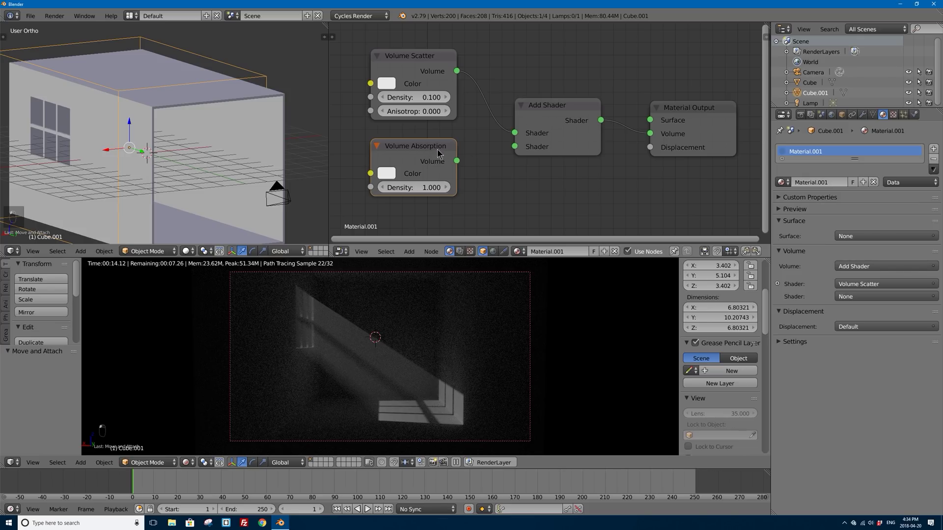
- Link the Volume Absorption output to the Add Shader's free input and compare the render with that node muted and unmuted
left_click_drag(457, 161, 515, 147)
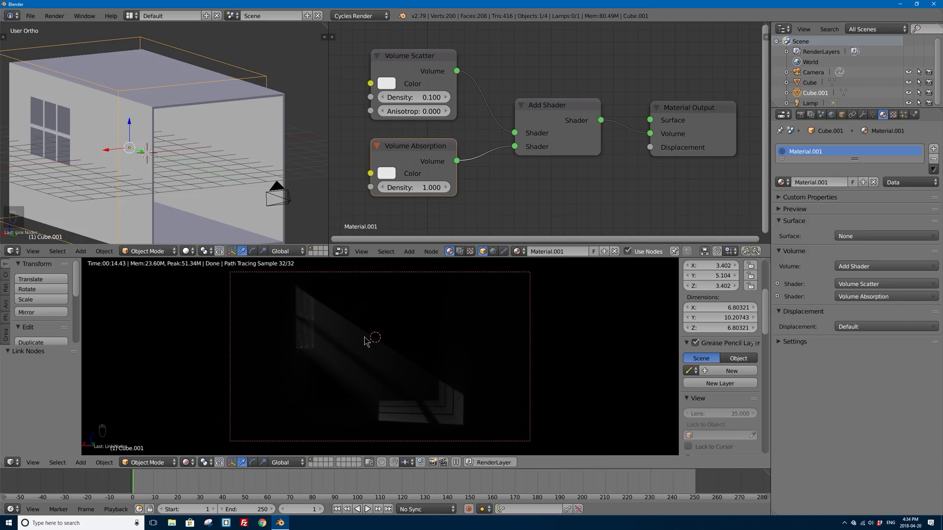
left_click(426, 162)
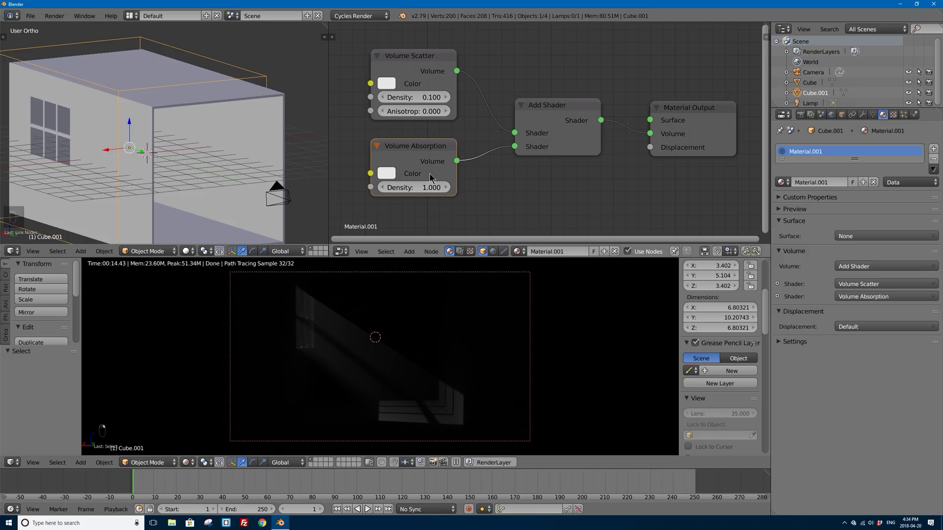
key("m")
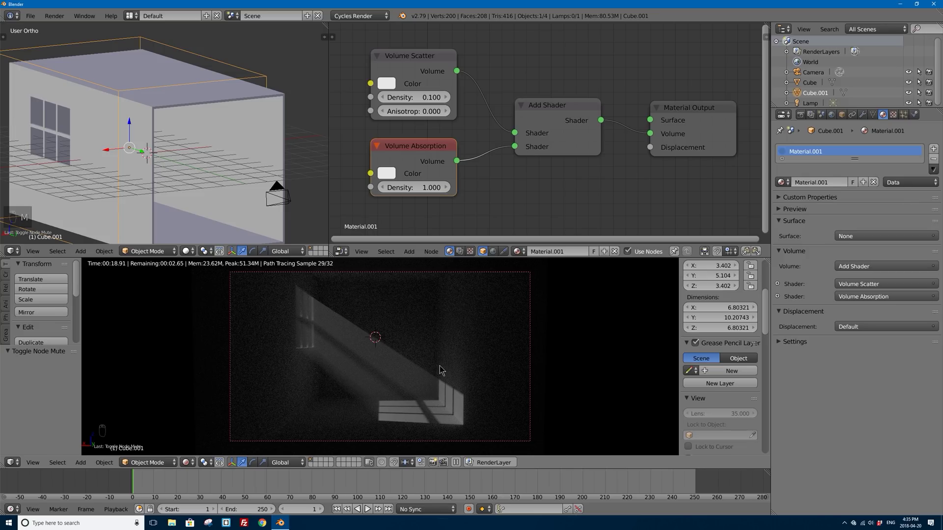
left_click(420, 150)
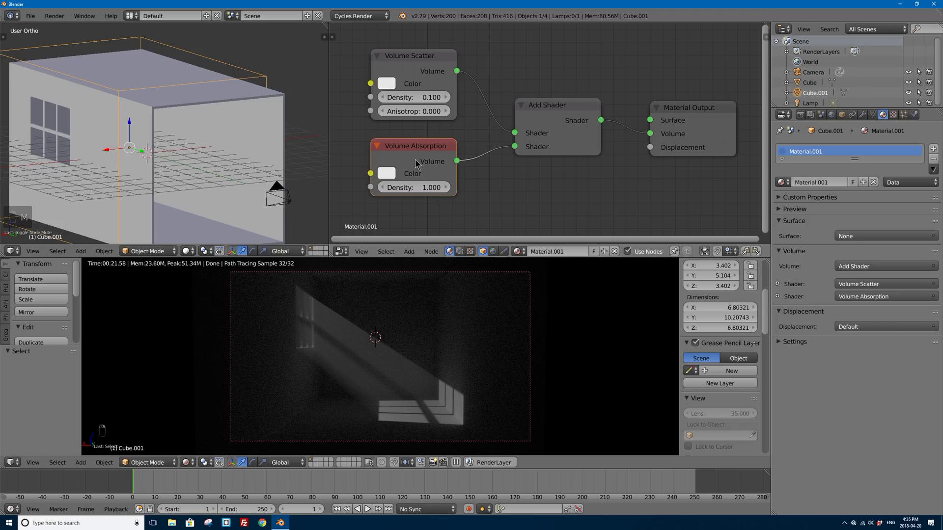
key("m")
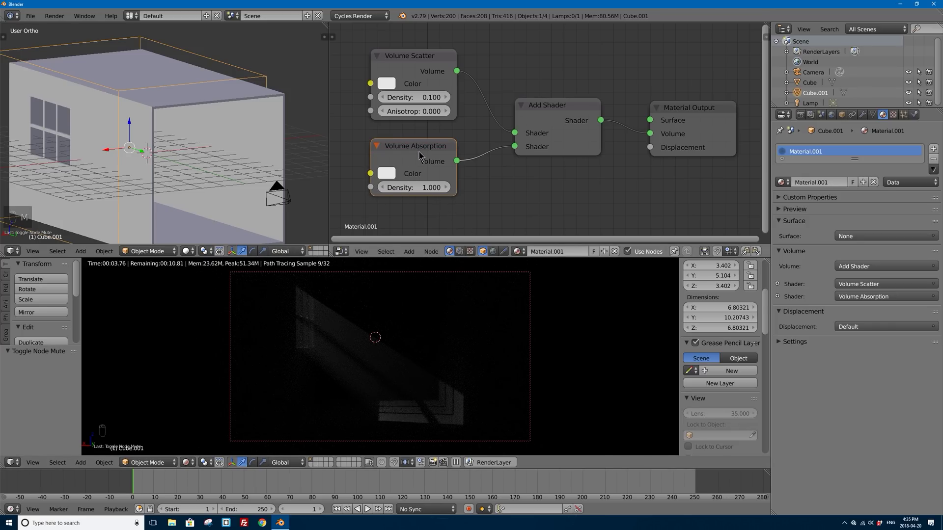
- Set the Volume Absorption node's density to 0.1
left_click(418, 187)
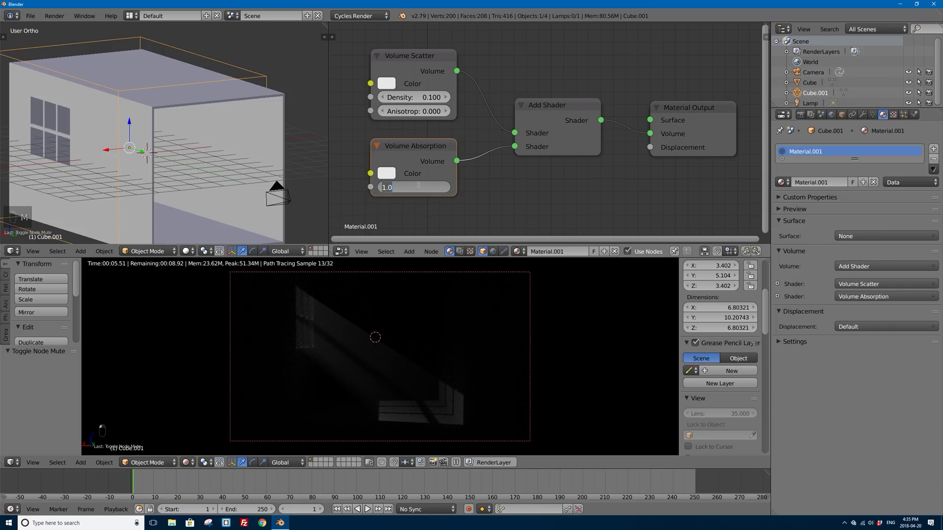
type("0")
type("1")
key("Return")
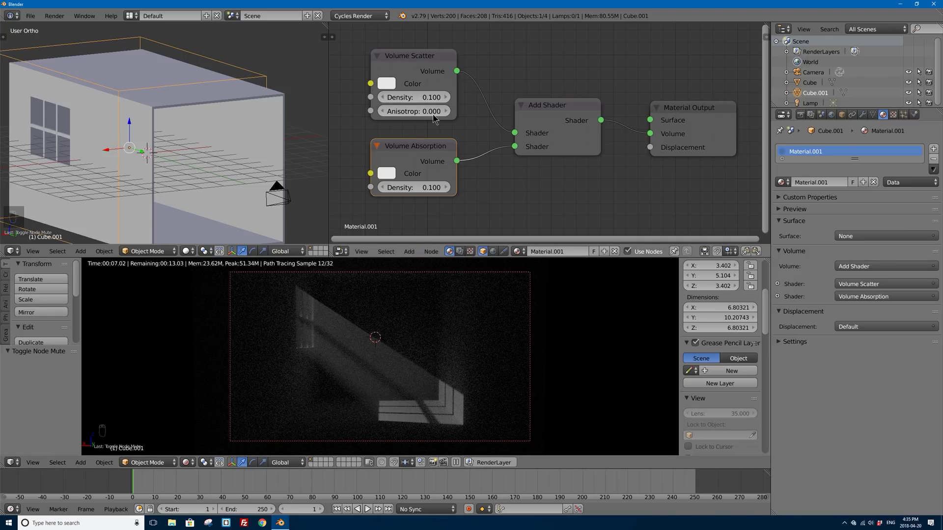
- Widen the Volume Scatter node and shift it slightly away from the Add Shader node
left_click_drag(456, 89, 494, 91)
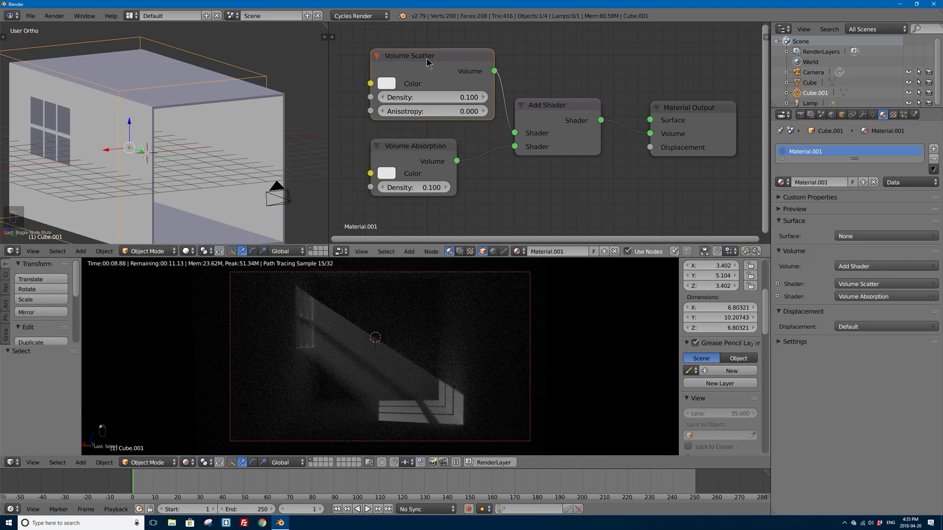
left_click_drag(415, 58, 400, 57)
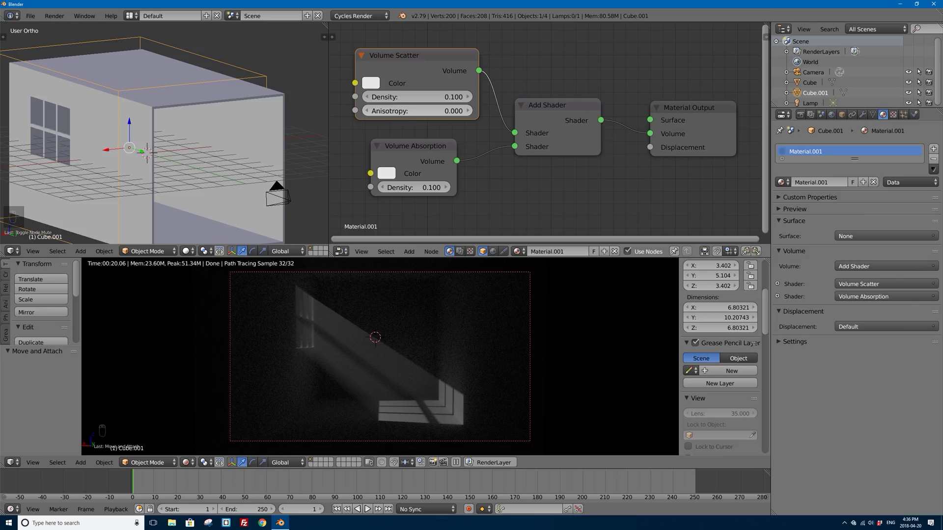
- Try anisotropy values of 0.5 and 1.5 on the Volume Scatter node
left_click(408, 110)
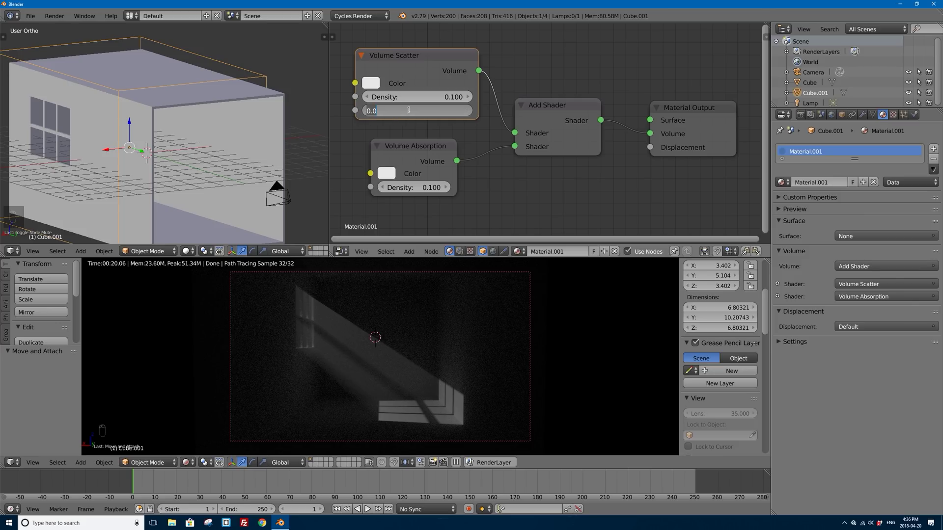
type("0.5")
key("Return")
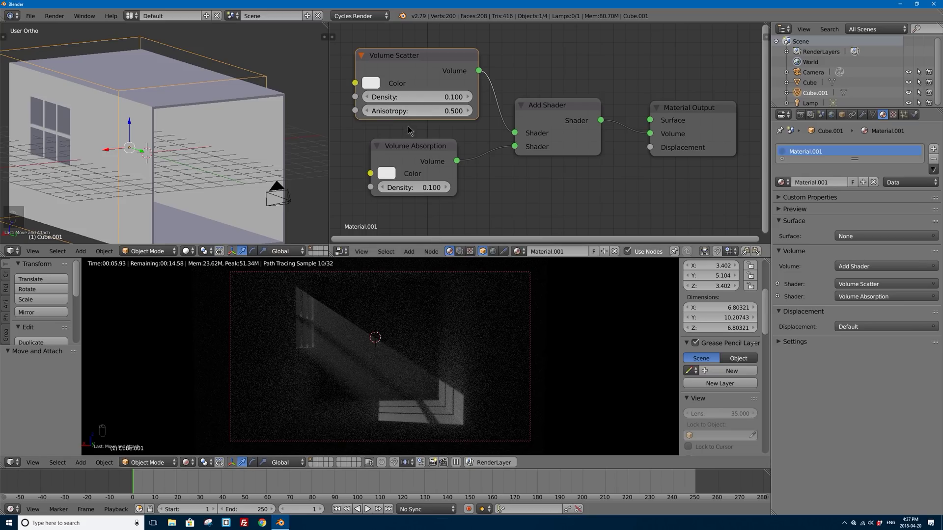
left_click(421, 111)
type("1")
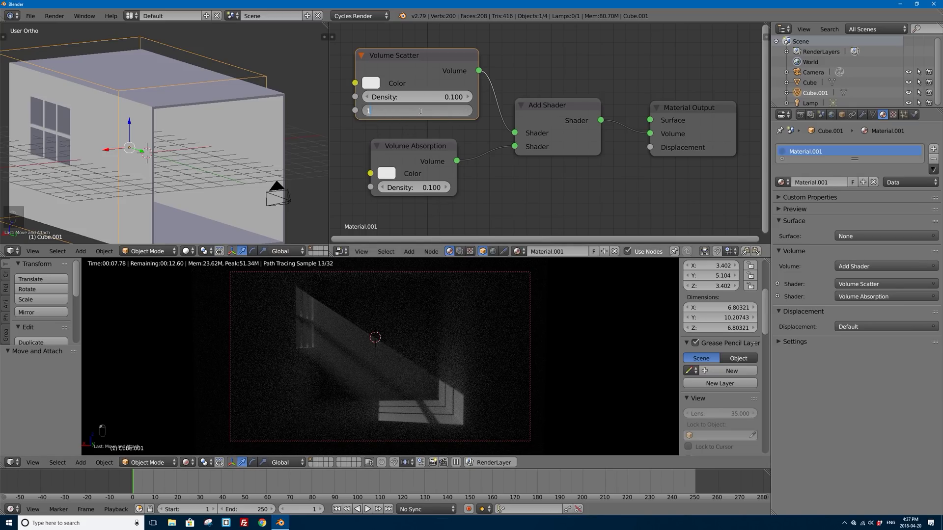
type(".5")
key("Return")
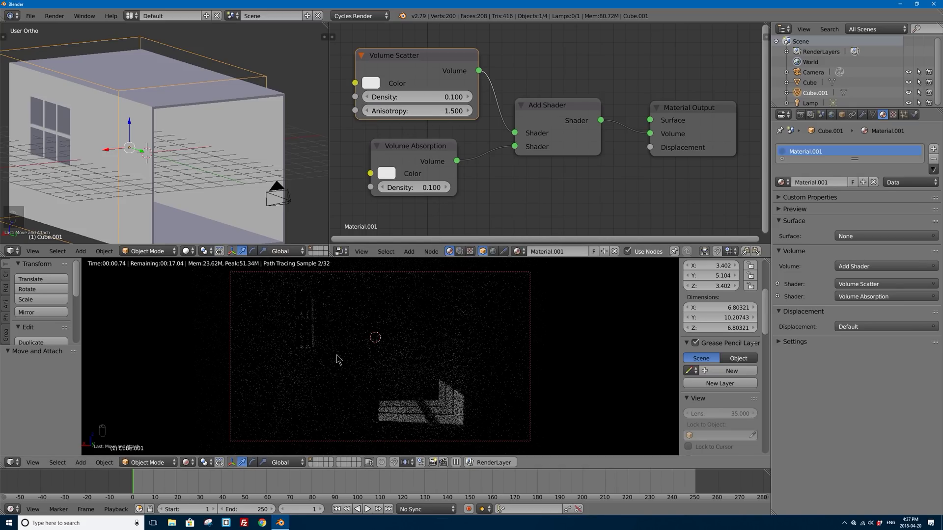
- Set the Volume Scatter node's anisotropy to 0.8
left_click(419, 111)
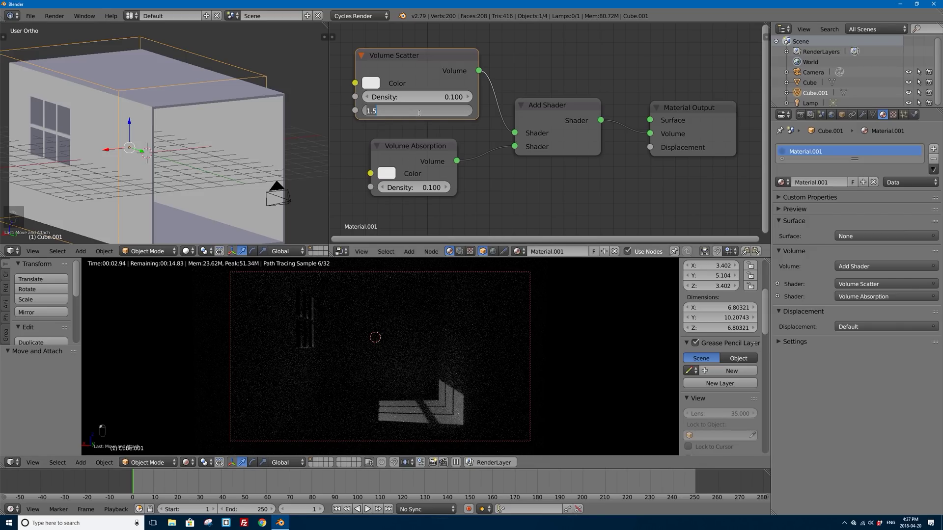
type("0.8")
key("Return")
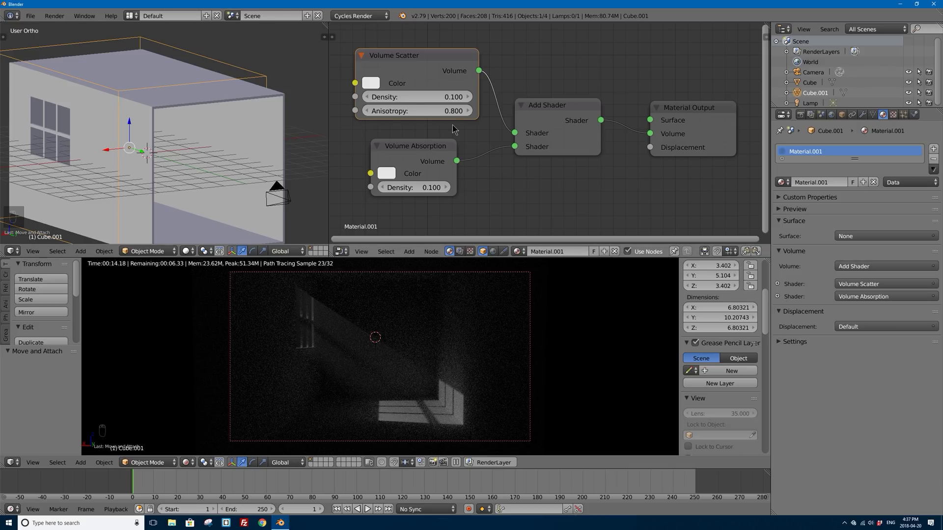
- Set Clamp Indirect to 1 in the scene's render sampling settings
left_click(801, 116)
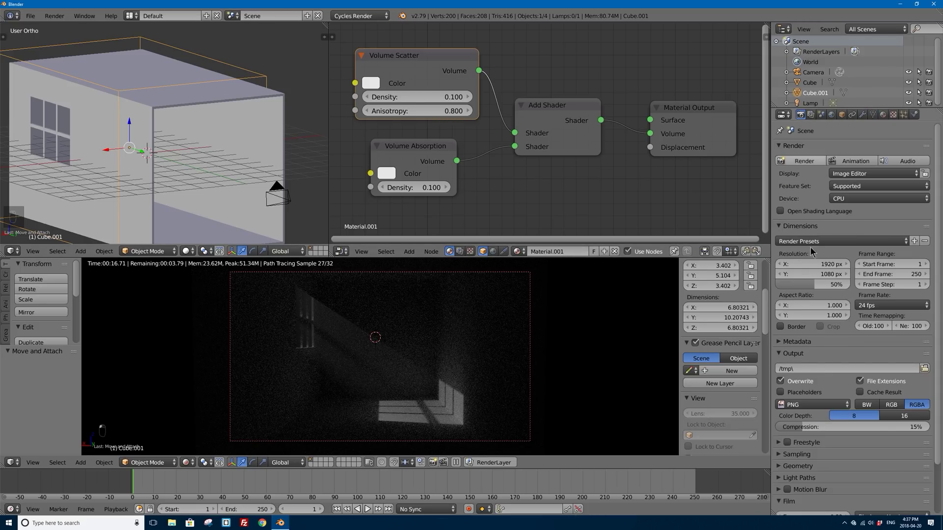
scroll(816, 431, "down", 3)
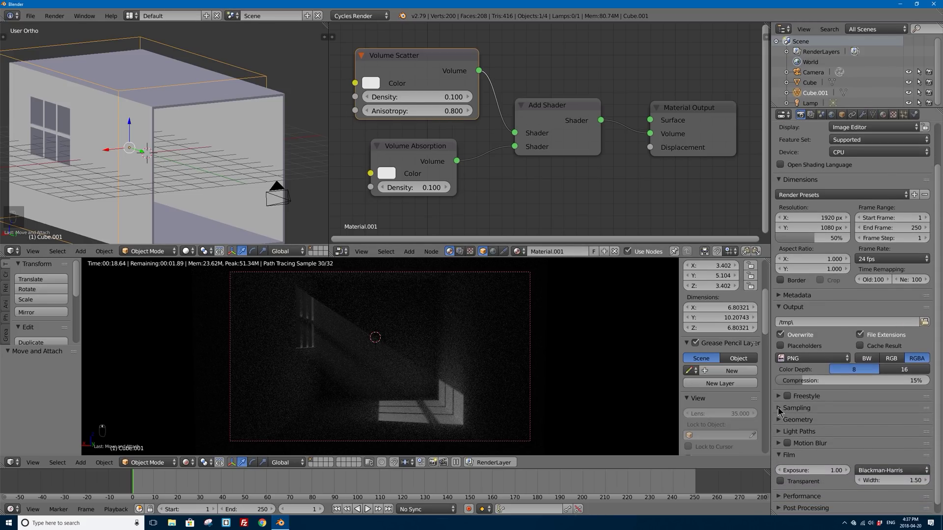
left_click(795, 408)
scroll(796, 422, "down", 2)
left_click(820, 438)
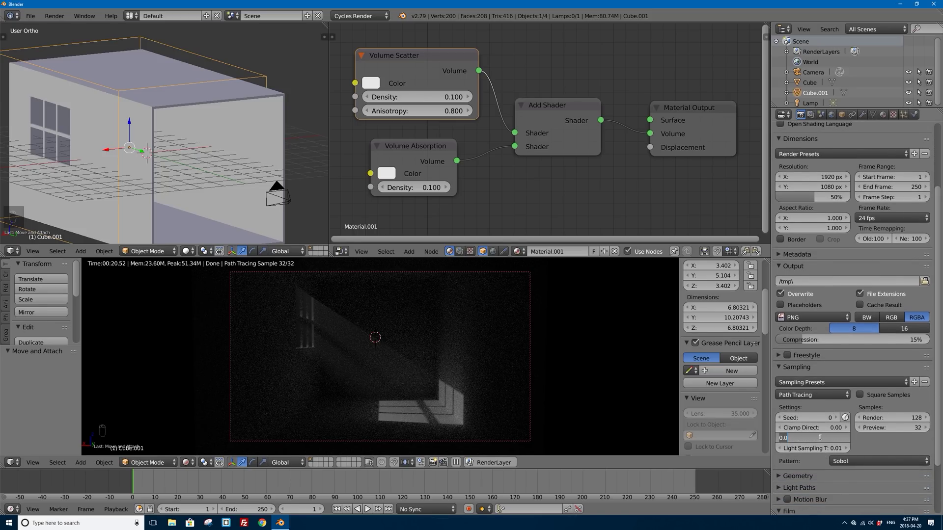
type("1")
key("Return")
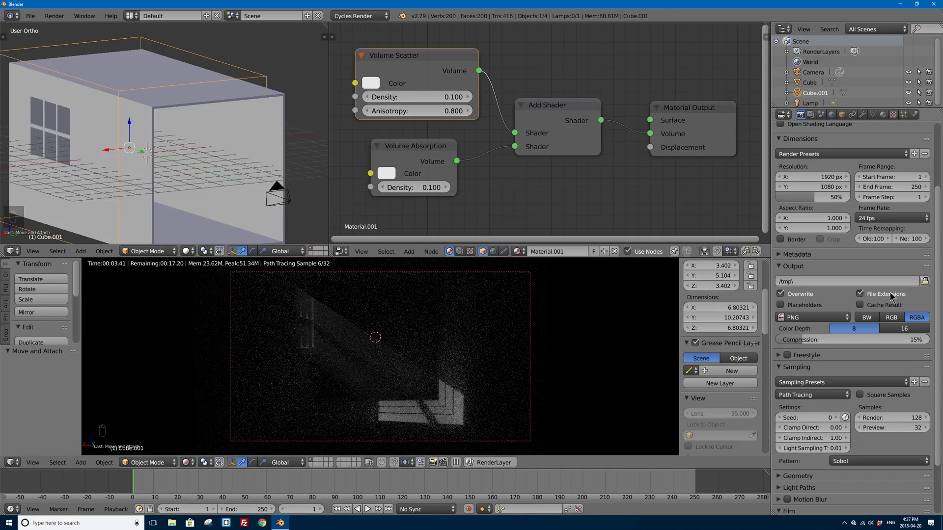
- Change the render device to GPU Compute
scroll(913, 196, "up", 4)
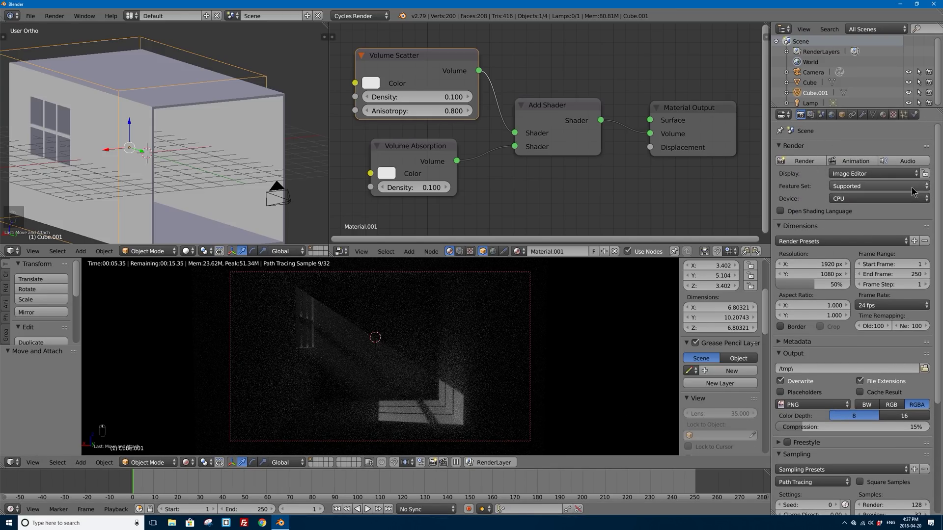
left_click(911, 198)
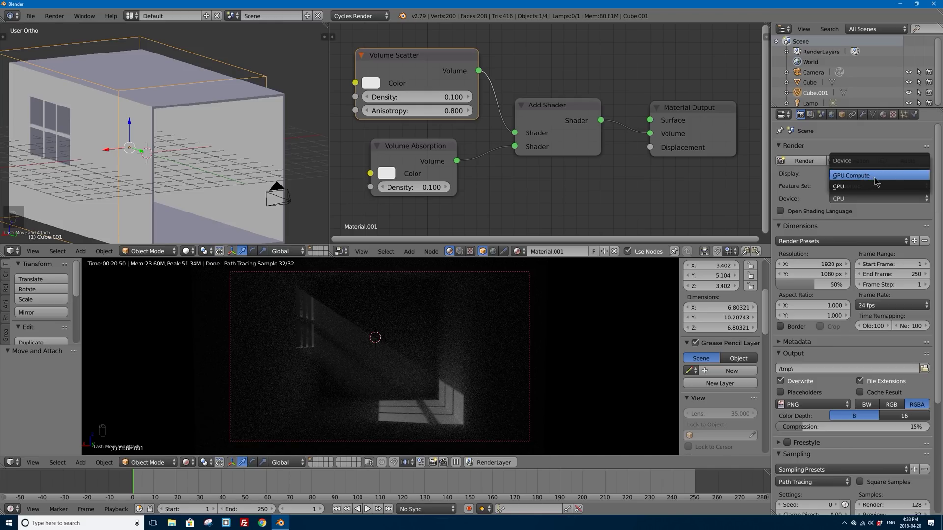
left_click(873, 176)
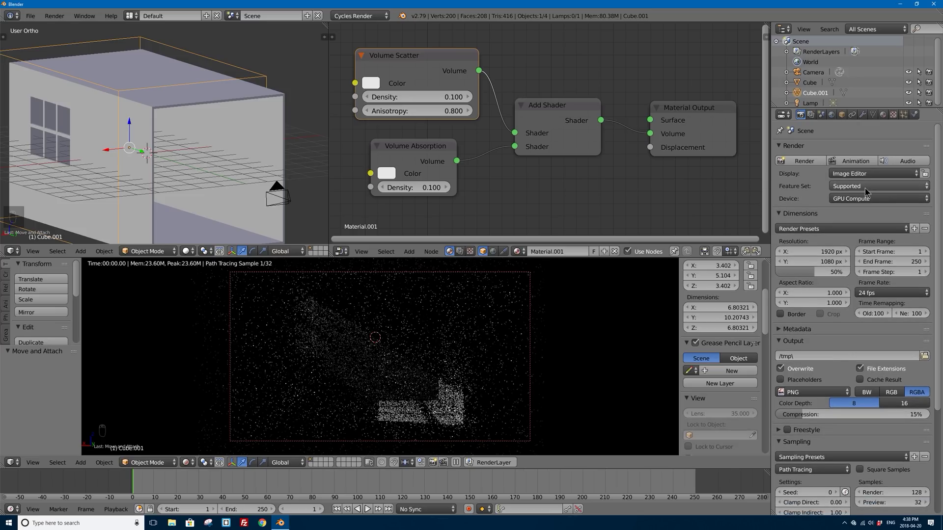
- Set the render tile size to 256 in both X and Y in the performance settings
scroll(828, 407, "down", 5)
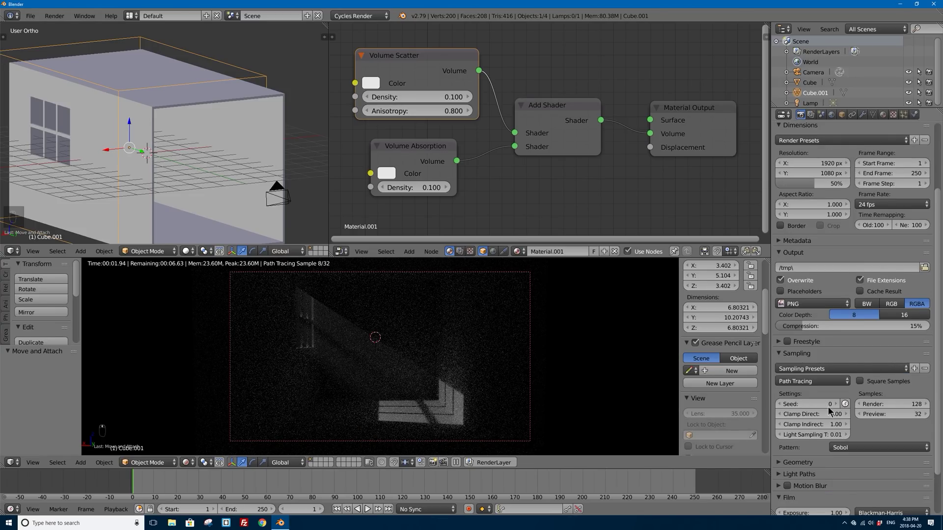
scroll(819, 475, "down", 2)
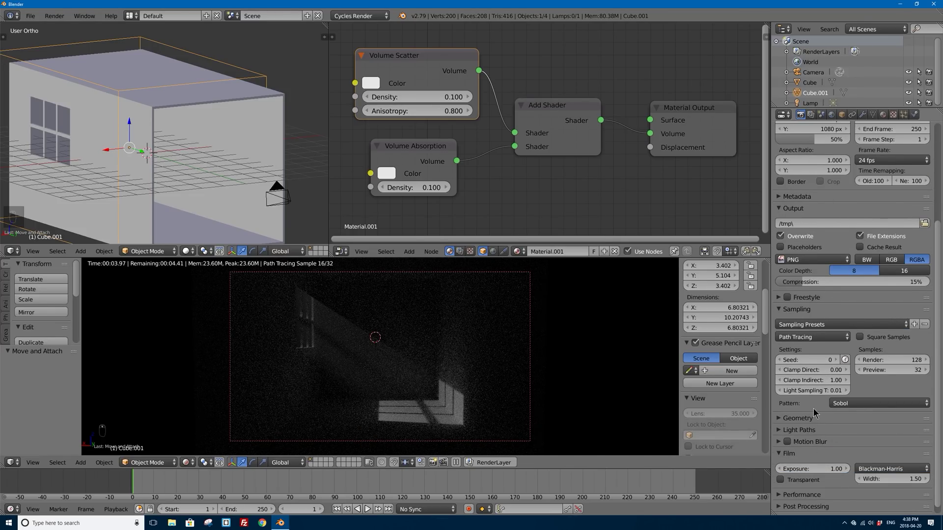
left_click(780, 486)
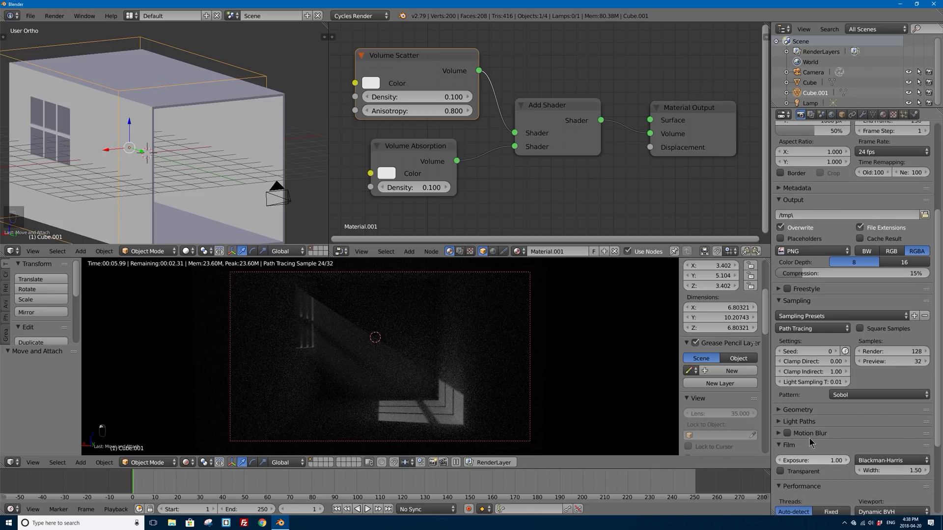
scroll(813, 442, "down", 5)
left_click(812, 442)
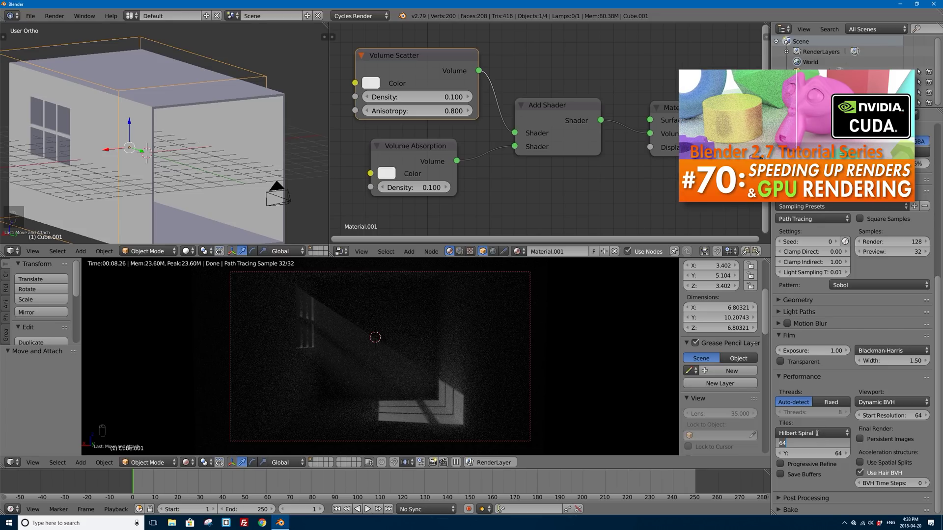
key("Return")
double_click(798, 442)
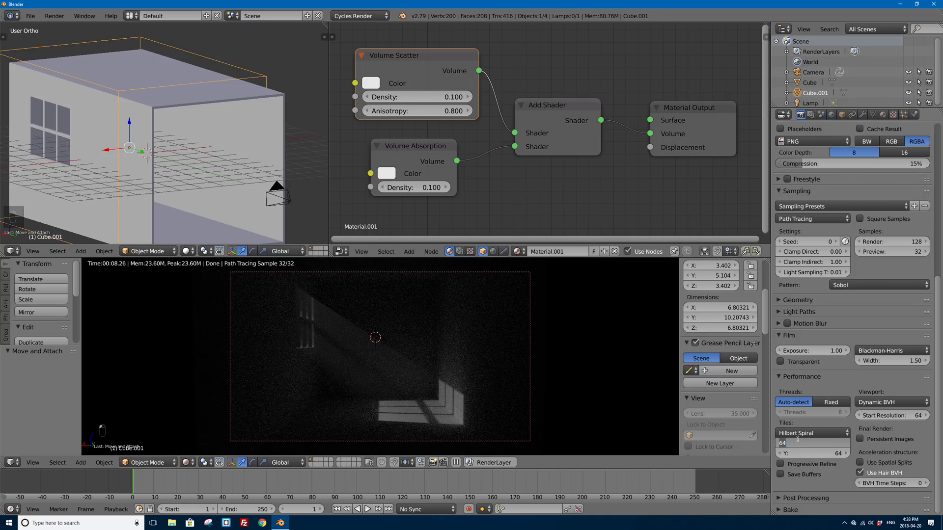
type("256")
key("Tab")
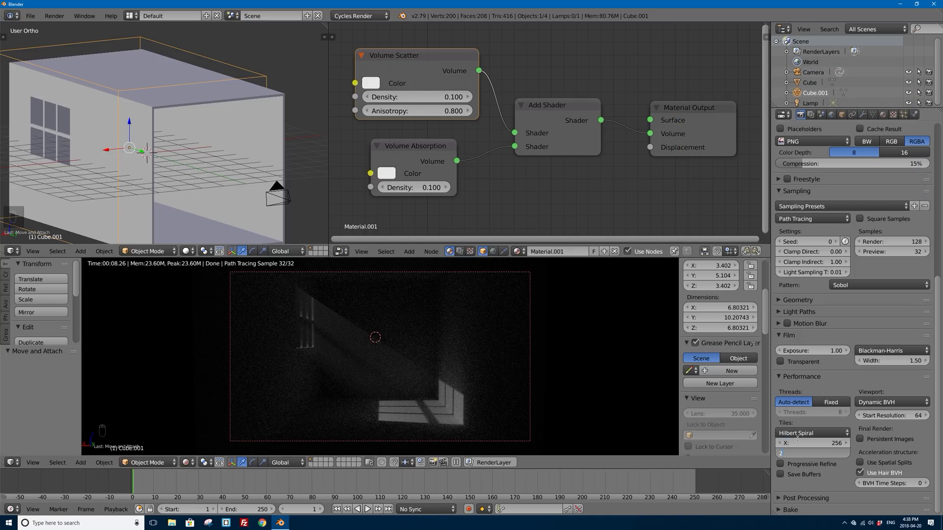
key("Return")
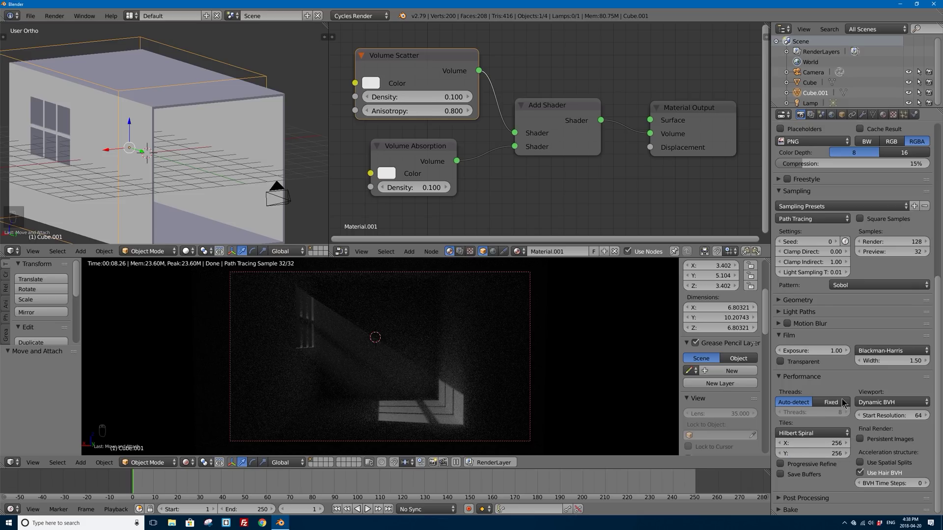
- Switch on Homogeneous for the volume in the world settings
scroll(823, 343, "up", 6)
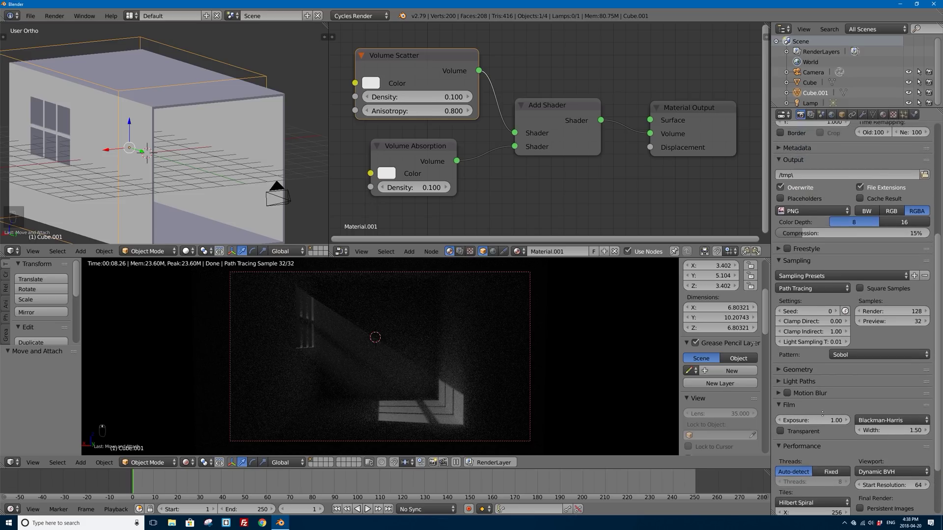
scroll(837, 211, "up", 6)
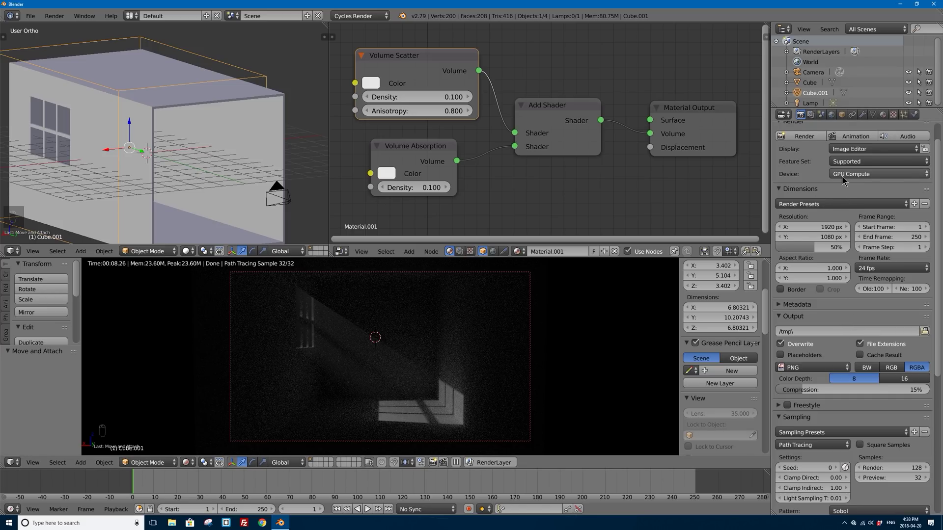
left_click(833, 116)
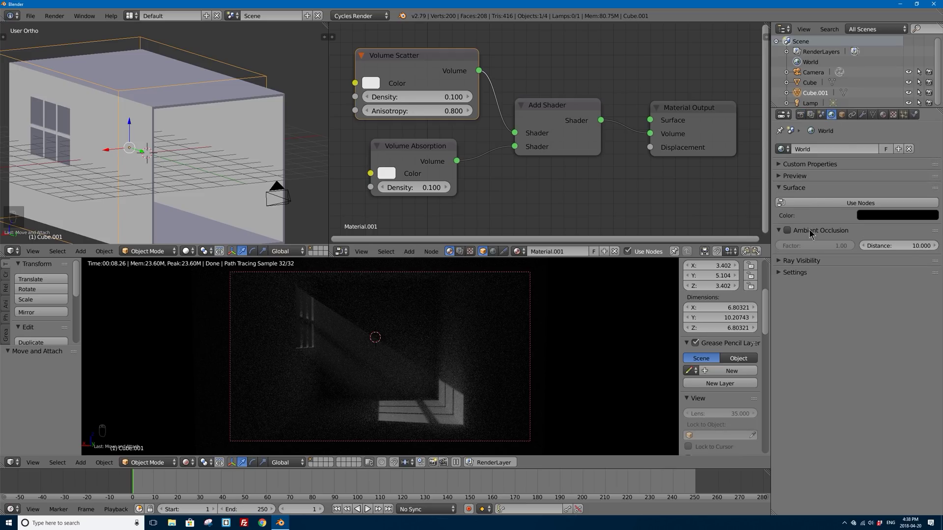
left_click(781, 273)
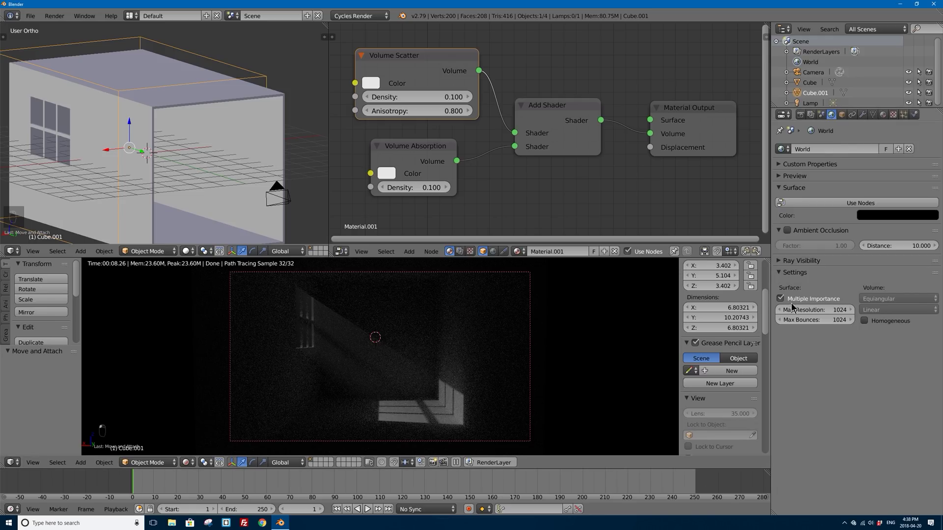
left_click(865, 321)
- Select the lamp and set its emission strength to 15000
left_click(801, 115)
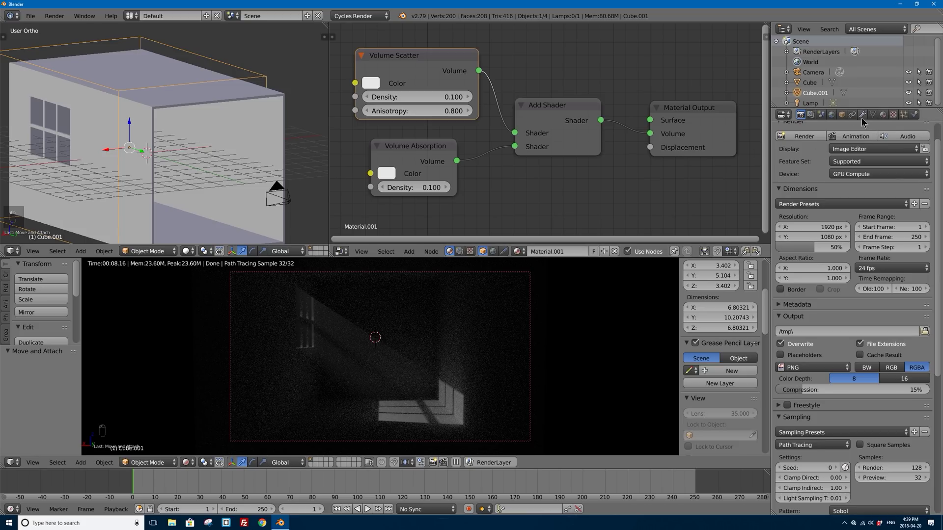
left_click(811, 104)
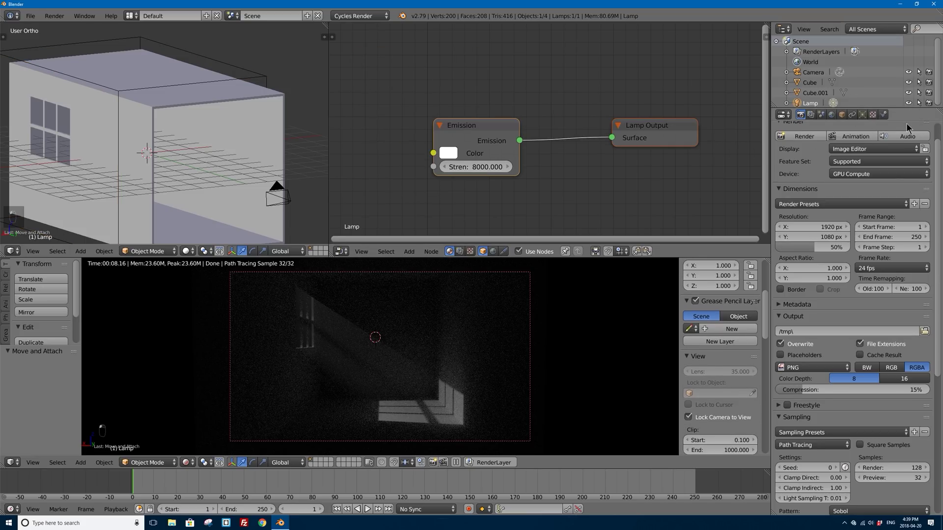
left_click(863, 115)
left_click(895, 287)
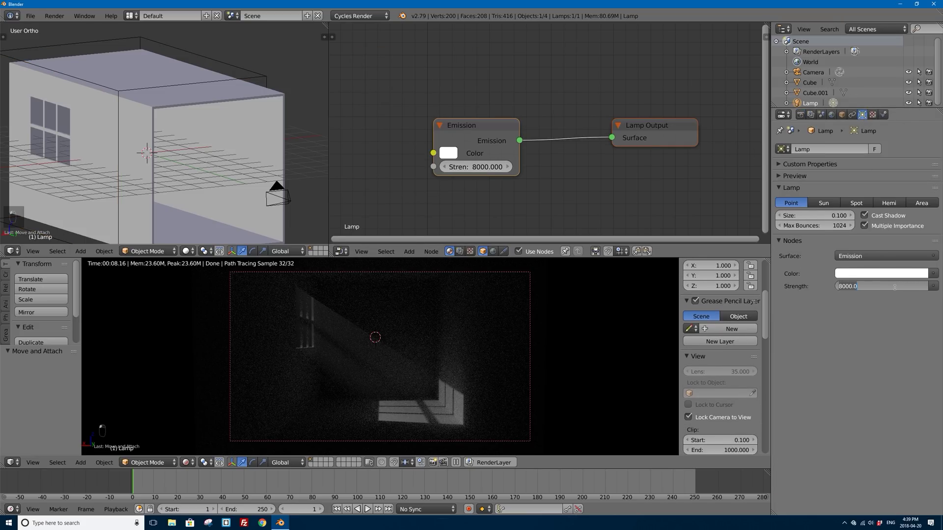
type("15000")
key("Return")
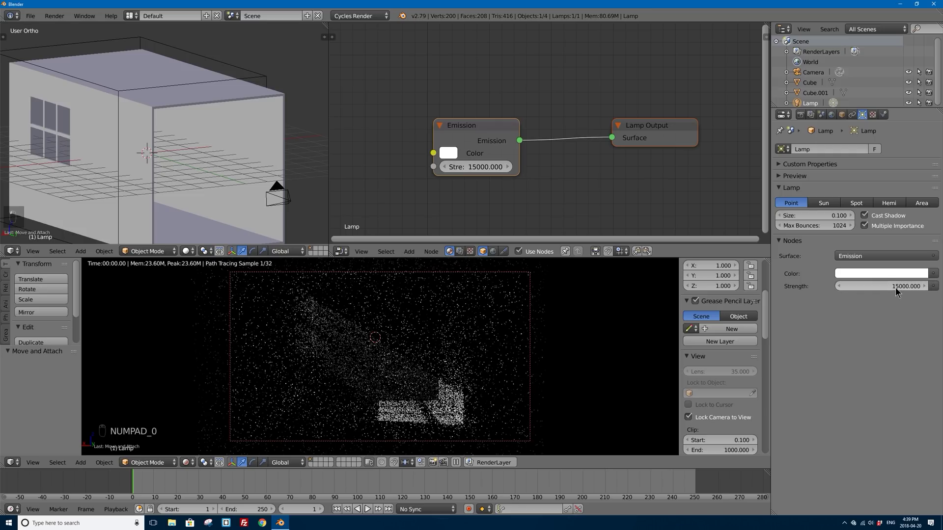
- Render the current frame and inspect the light beams in the render result at full-screen size
left_click(800, 115)
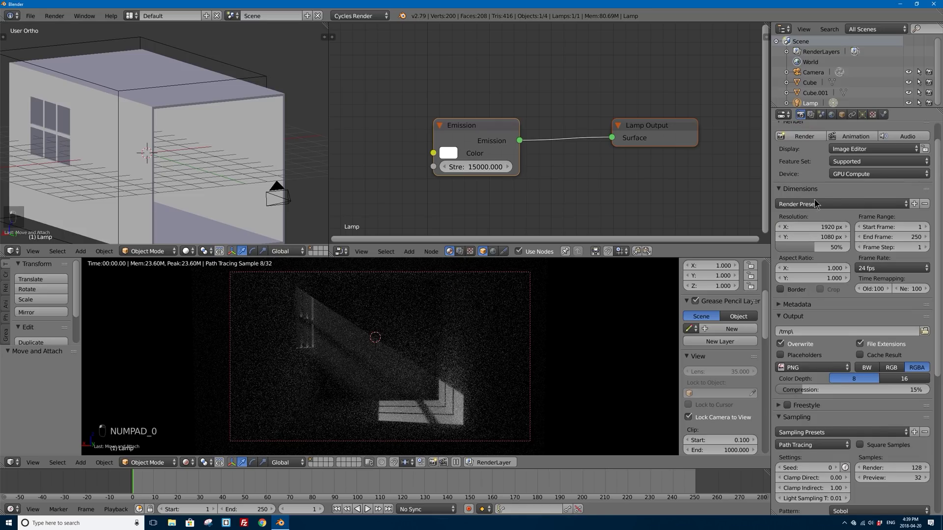
key("F12")
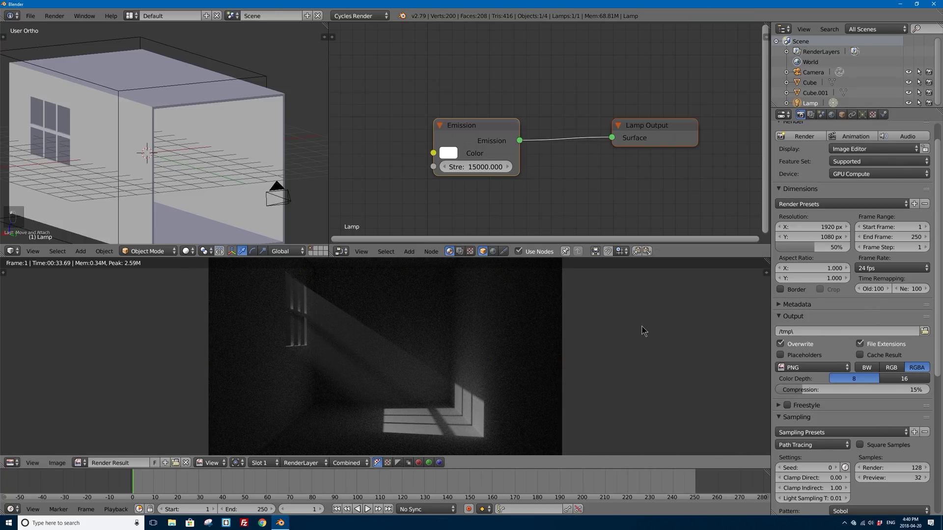
key("ctrl+Up")
scroll(646, 308, "up", 2)
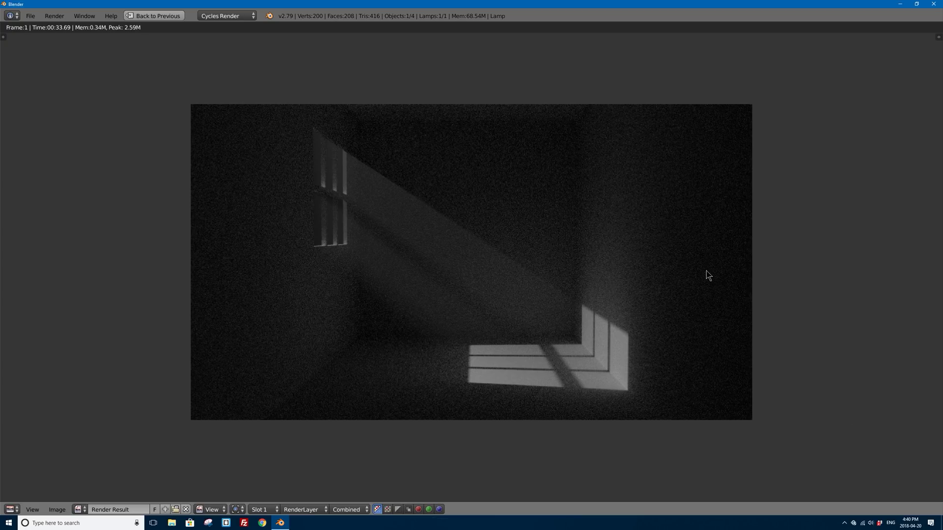
key("ctrl+Up")
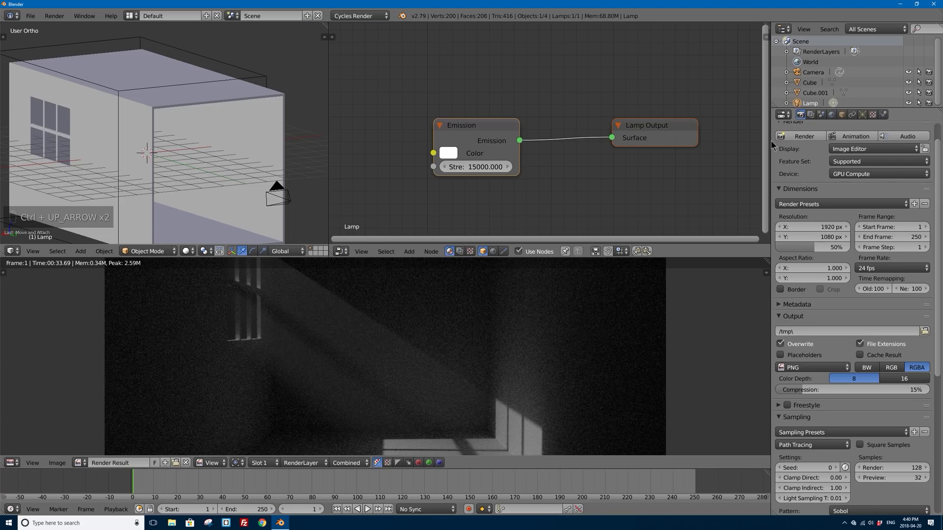
- Enable Denoising for the render layer and show the render result at full-screen size
left_click(811, 115)
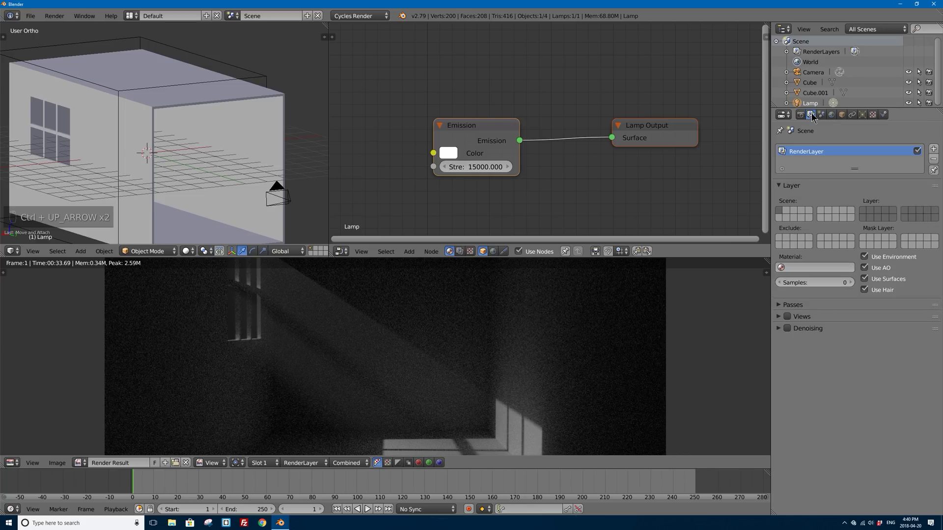
left_click(788, 329)
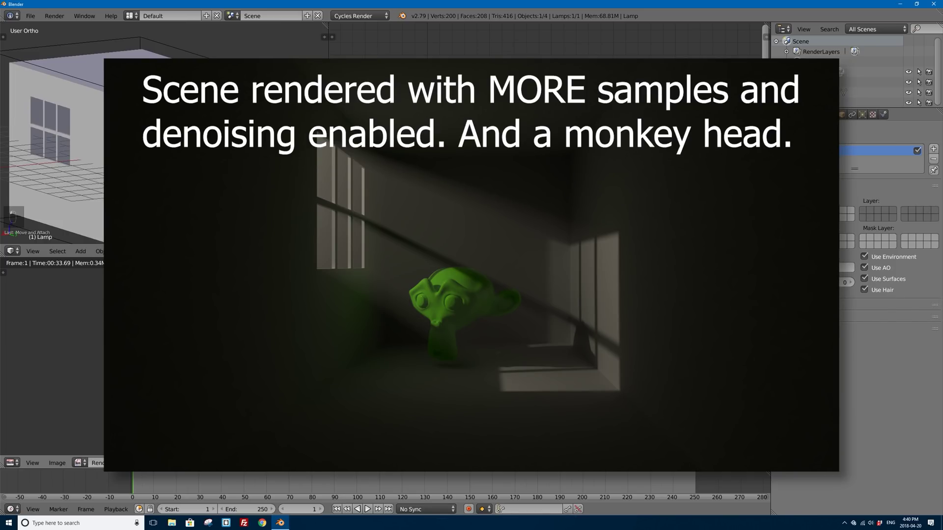
key("ctrl+Up")
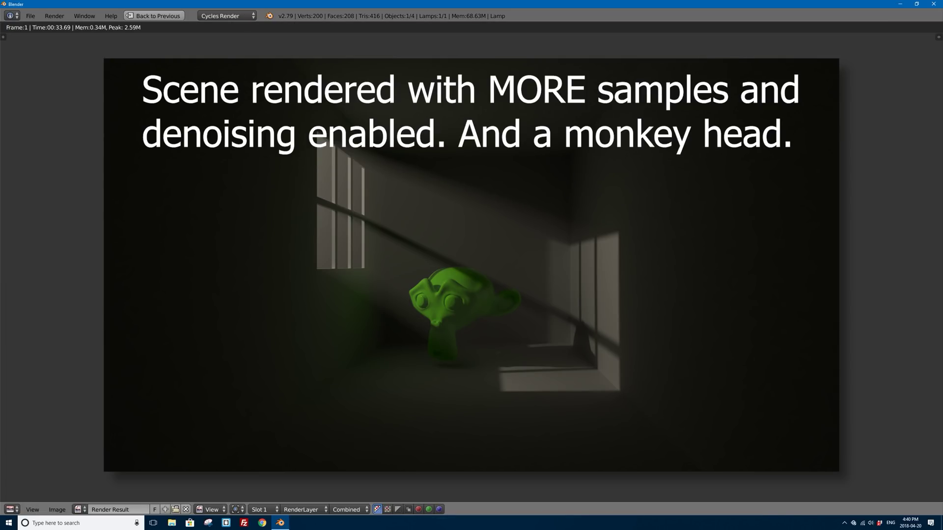